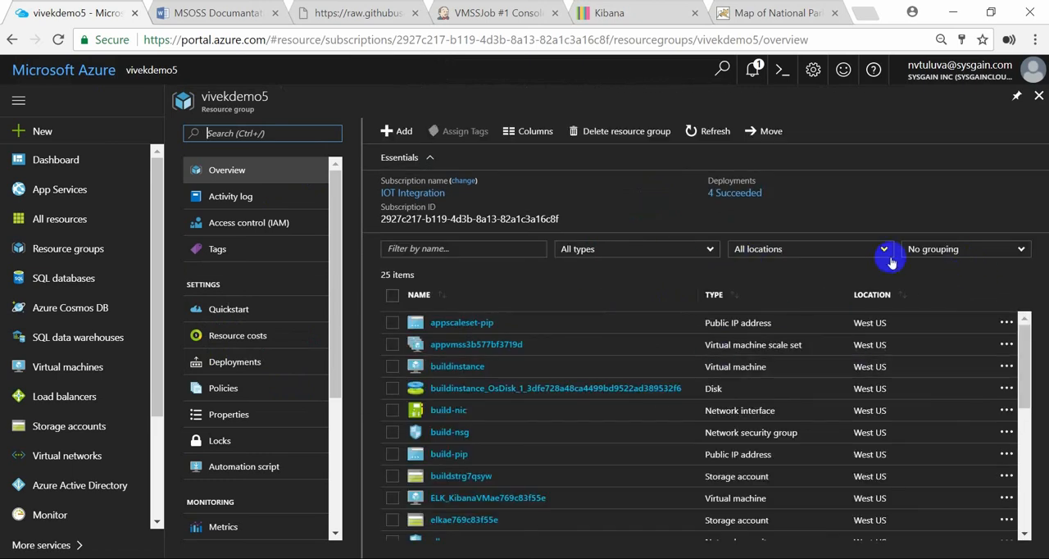
# Group the vivekdemo5 resources by type and open the instances of the virtual machine scale set appvmss3b577bf3719d
pyautogui.click(951, 255)
pyautogui.click(955, 283)
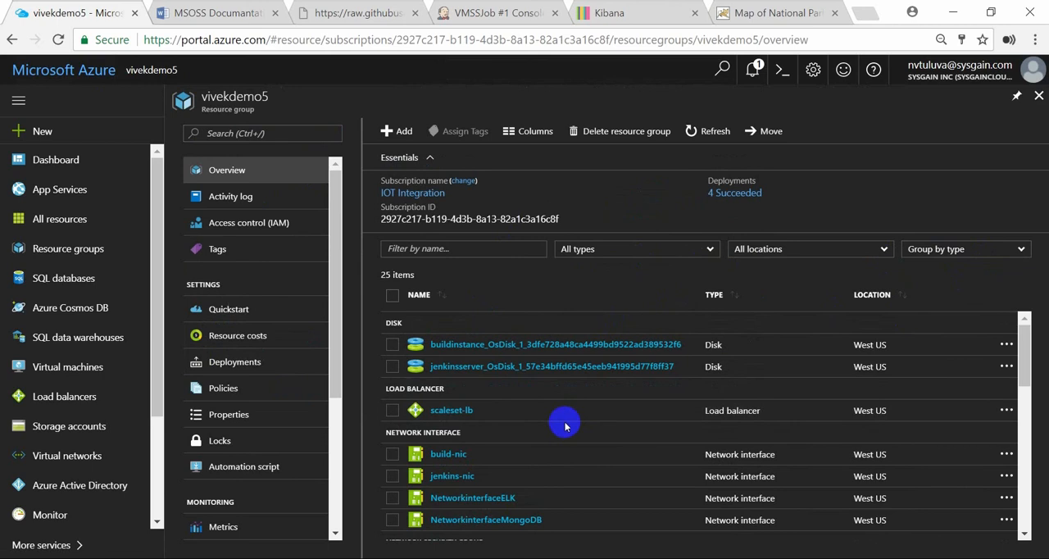
pyautogui.scroll(-3, 564, 425)
pyautogui.scroll(-5, 565, 427)
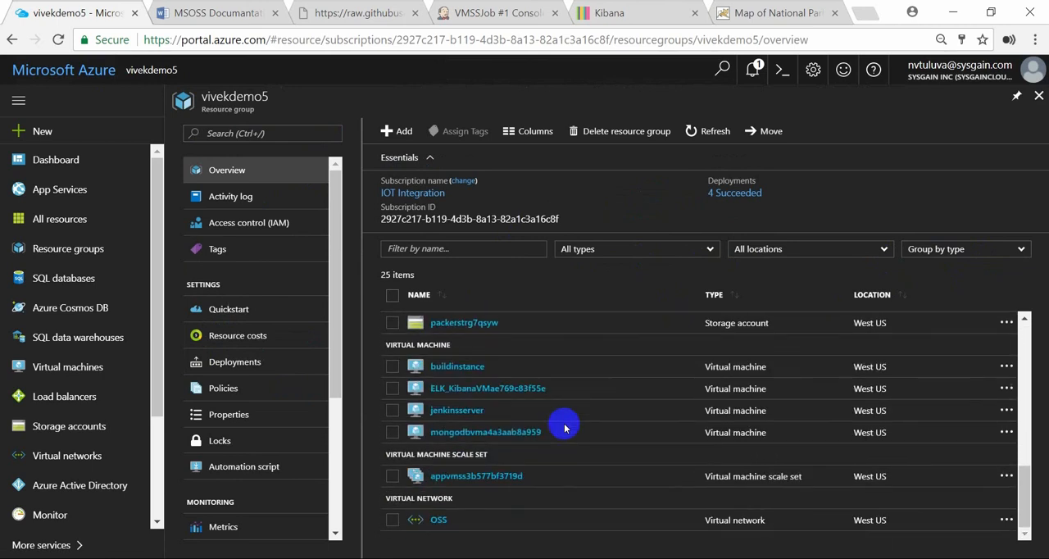
pyautogui.click(477, 475)
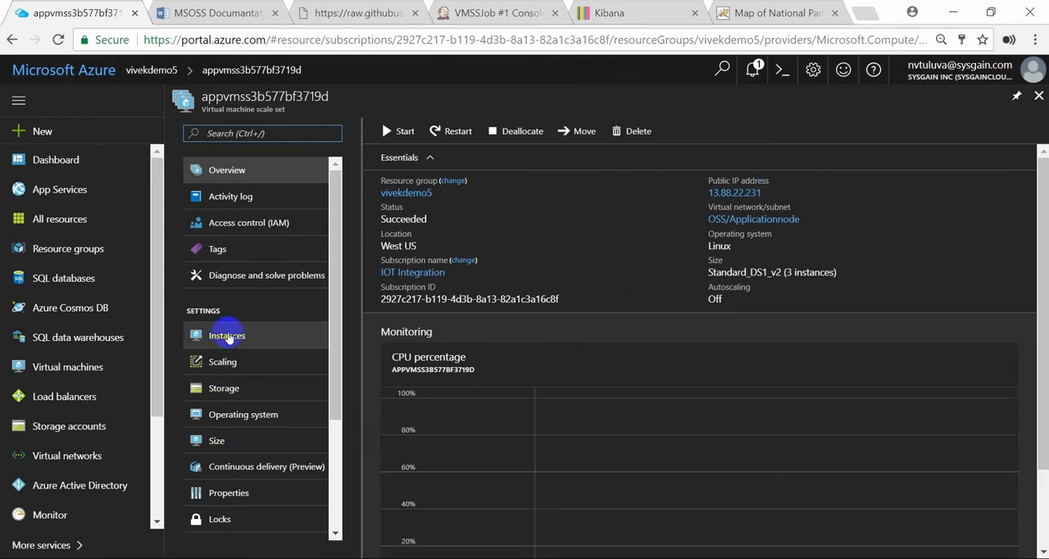
pyautogui.click(227, 336)
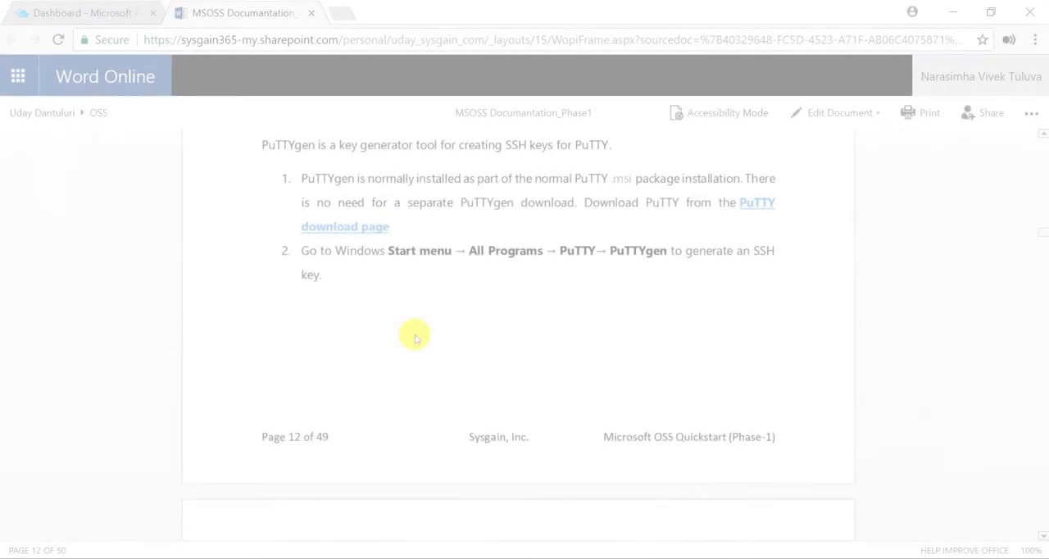
# Generate a 2048-bit RSA key pair in PuTTY Key Generator and begin saving the private key without a passphrase, browsing to Local Disk (E:)
pyautogui.scroll(-5, 414, 337)
pyautogui.scroll(1, 416, 336)
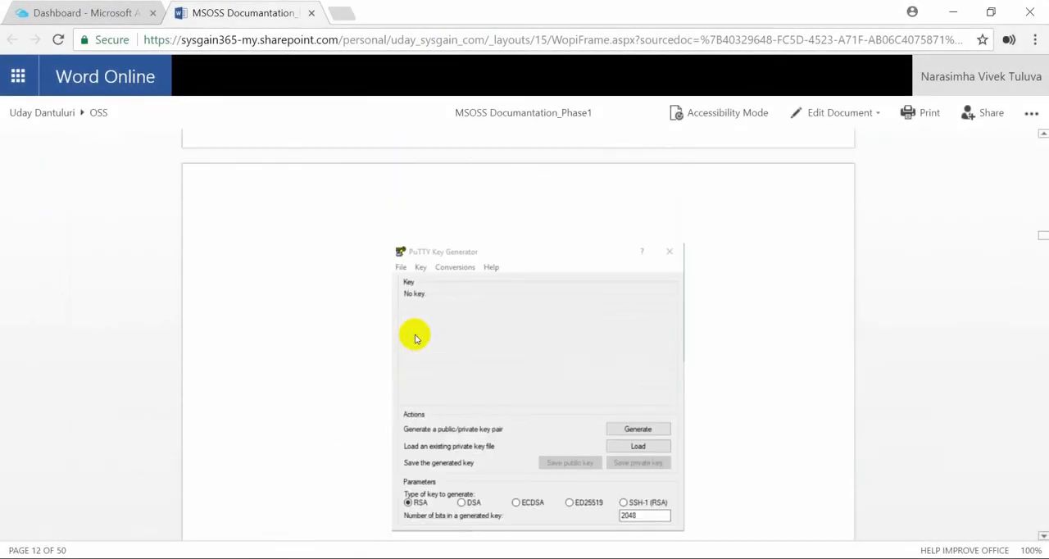
pyautogui.scroll(-2, 482, 404)
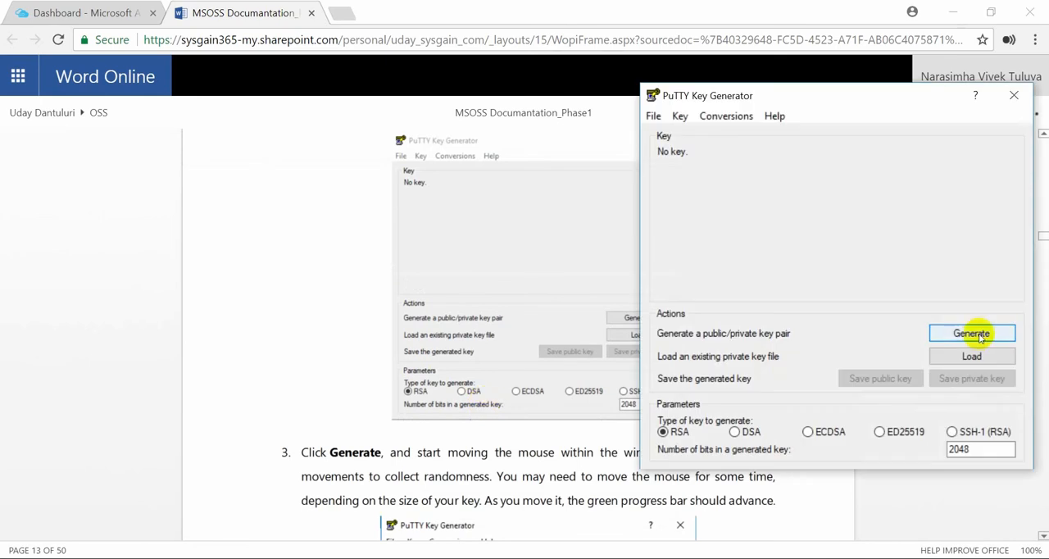
pyautogui.click(977, 341)
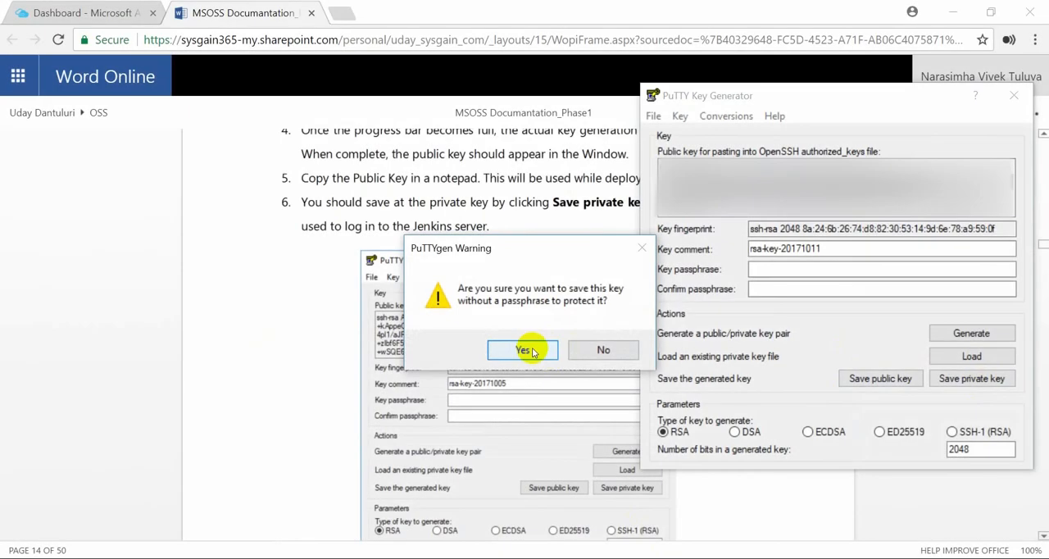
pyautogui.click(522, 350)
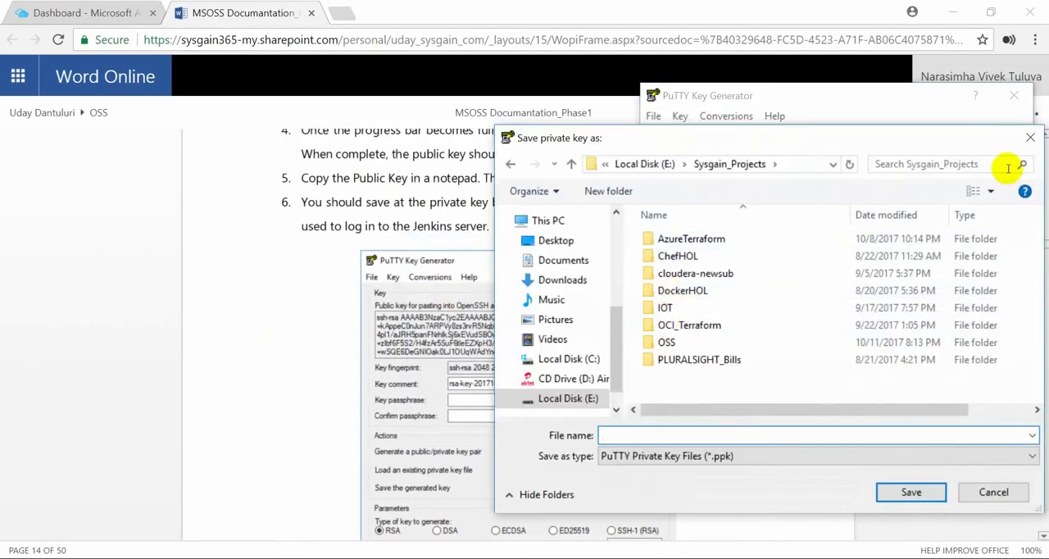
pyautogui.click(647, 164)
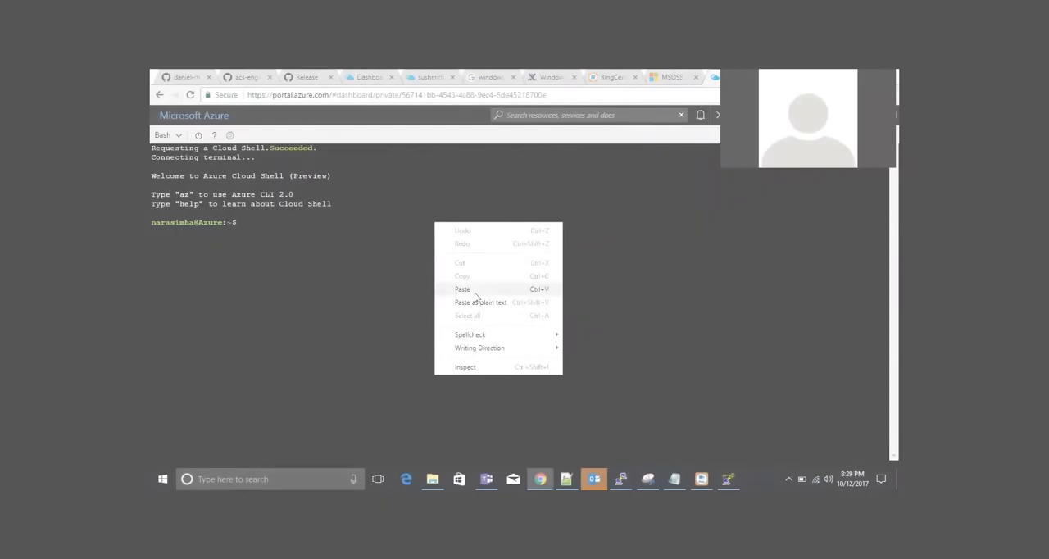
# Create a service principal in Azure Cloud Shell with "az ad sp create-for-rbac" and select its output values
pyautogui.click(475, 298)
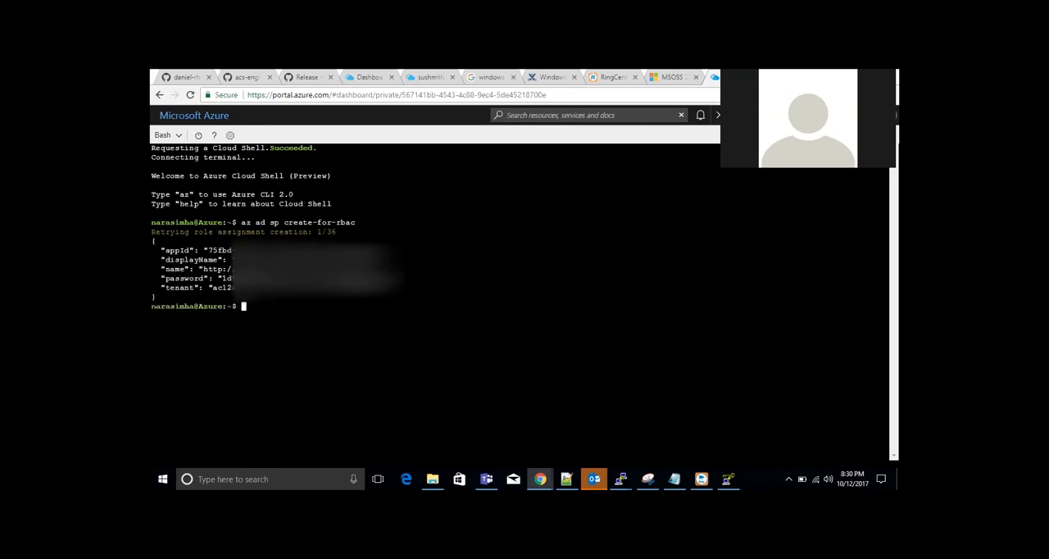
pyautogui.doubleClick(293, 251)
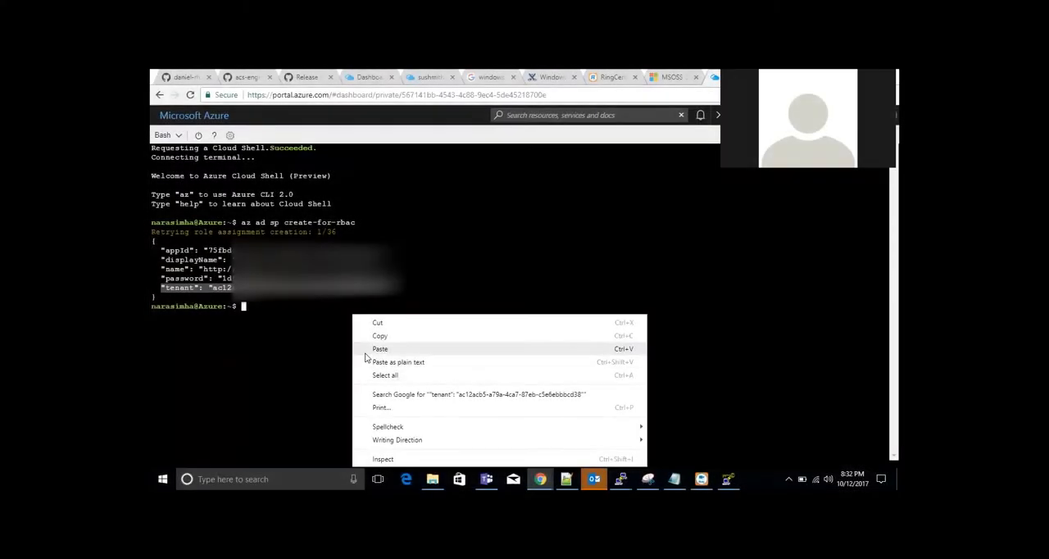
pyautogui.click(365, 351)
# Open the raw main-template.json from the staging branch of the sysgain/MSOSS GitHub repository and select its entire content
pyautogui.press('Return')
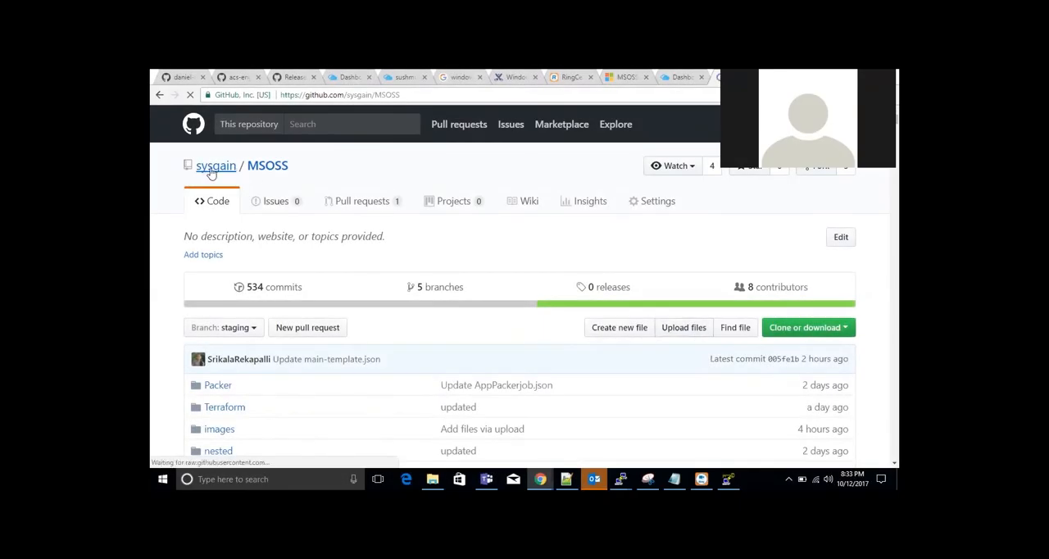
pyautogui.click(211, 174)
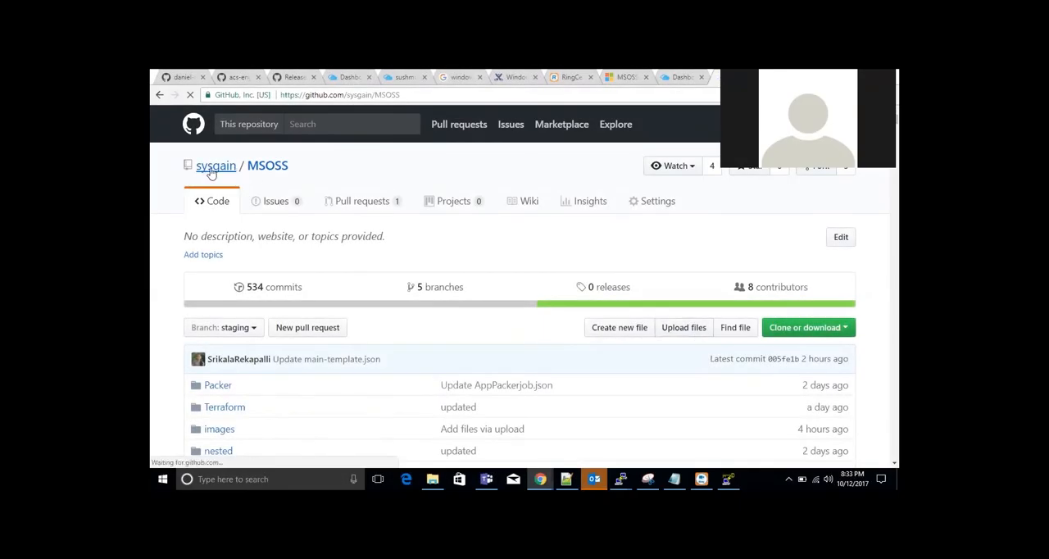
pyautogui.click(254, 170)
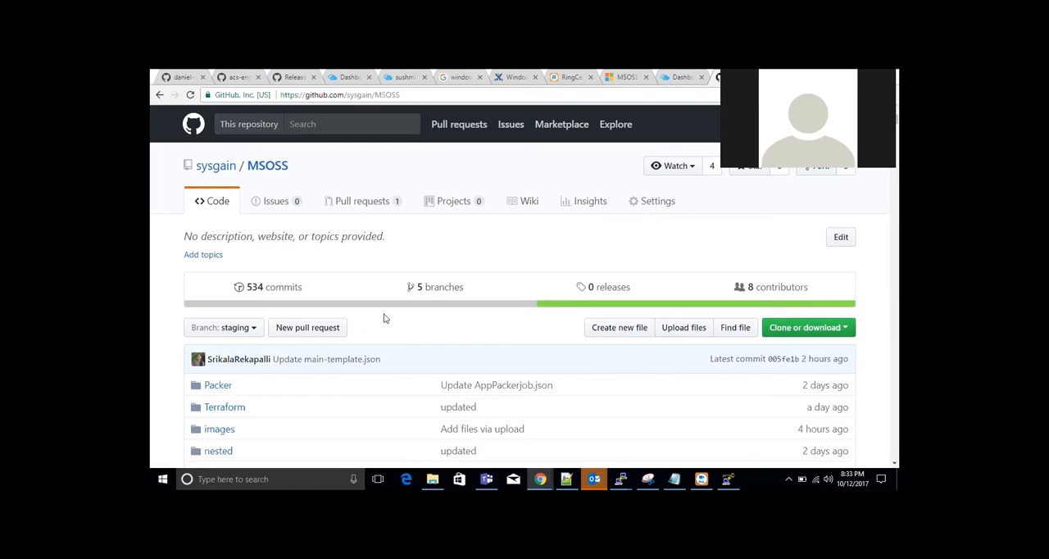
pyautogui.scroll(-5, 384, 318)
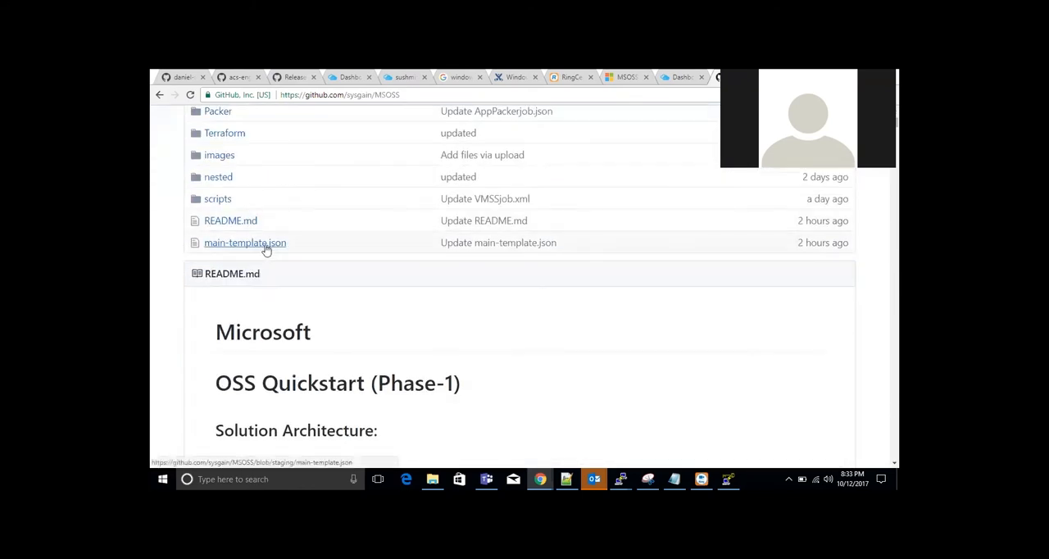
pyautogui.click(265, 245)
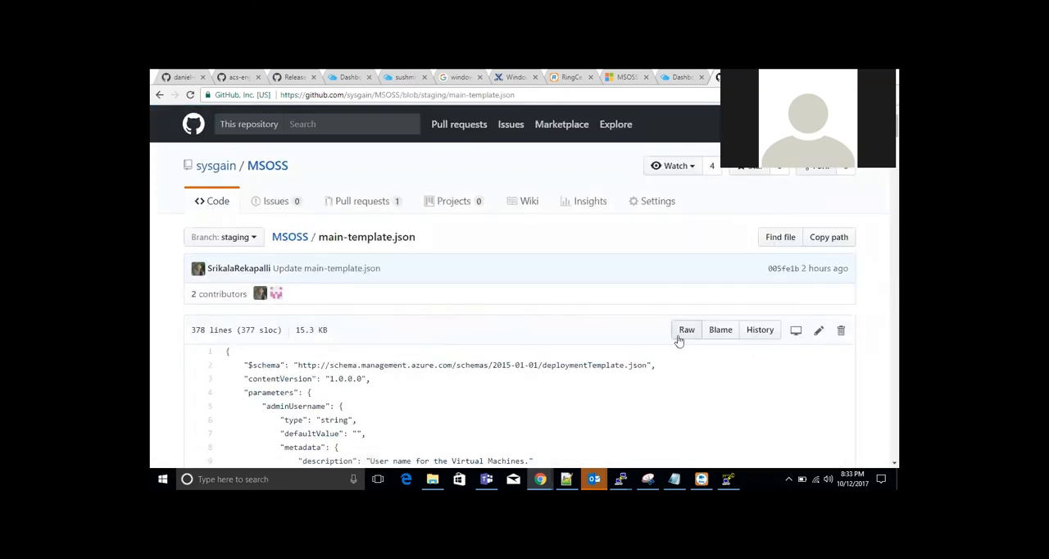
pyautogui.click(680, 334)
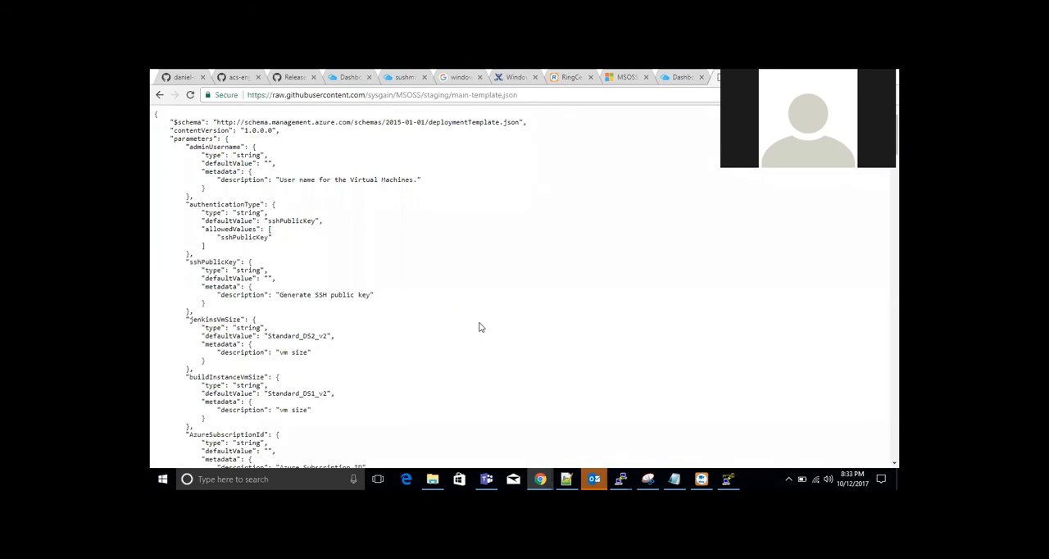
pyautogui.hotkey('ctrl', 'a')
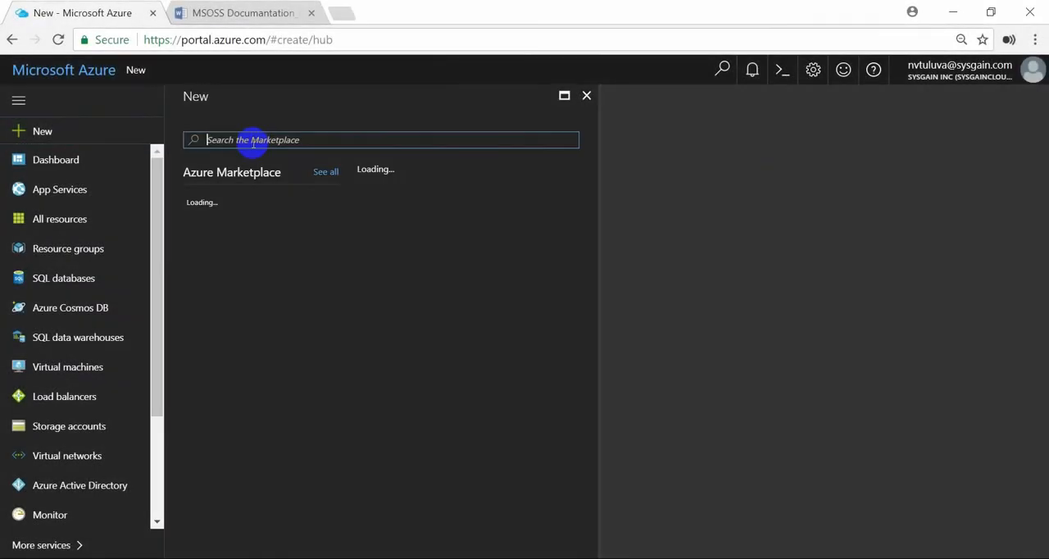
# Search the Azure Marketplace for "template" and start creating a Template deployment
pyautogui.click(254, 143)
pyautogui.write('template')
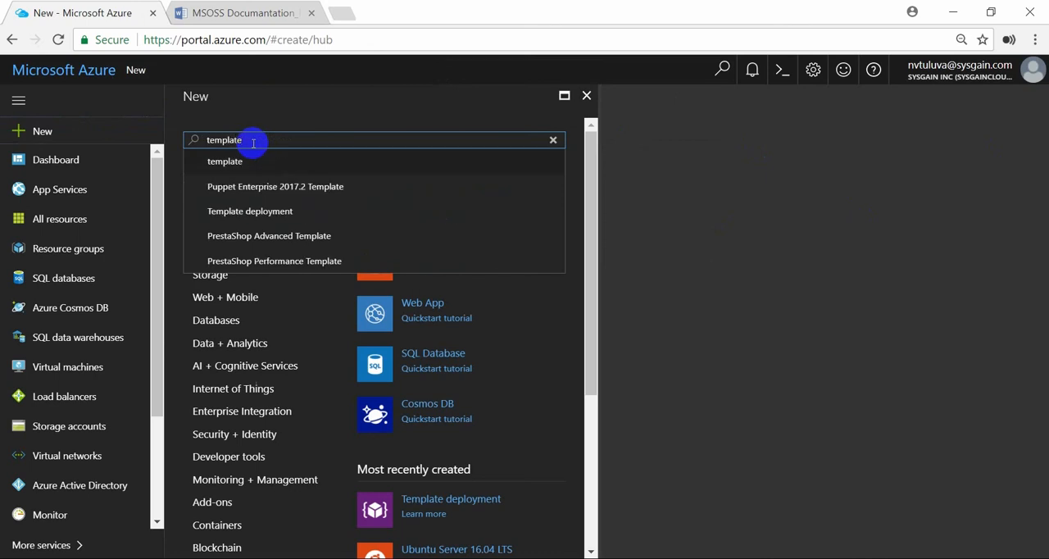
pyautogui.press('Down')
pyautogui.press('Down')
pyautogui.press('Down')
pyautogui.press('Return')
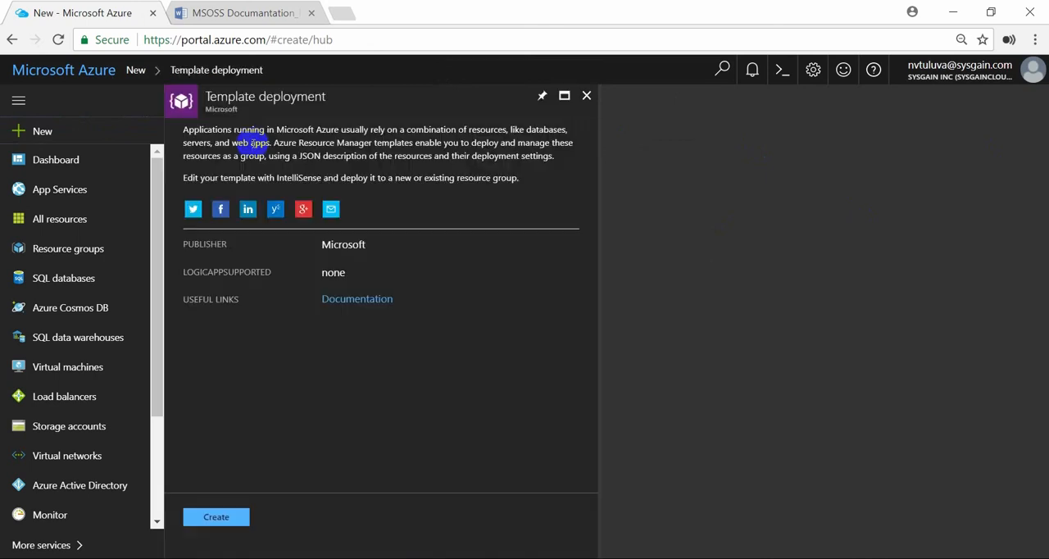
pyautogui.click(215, 517)
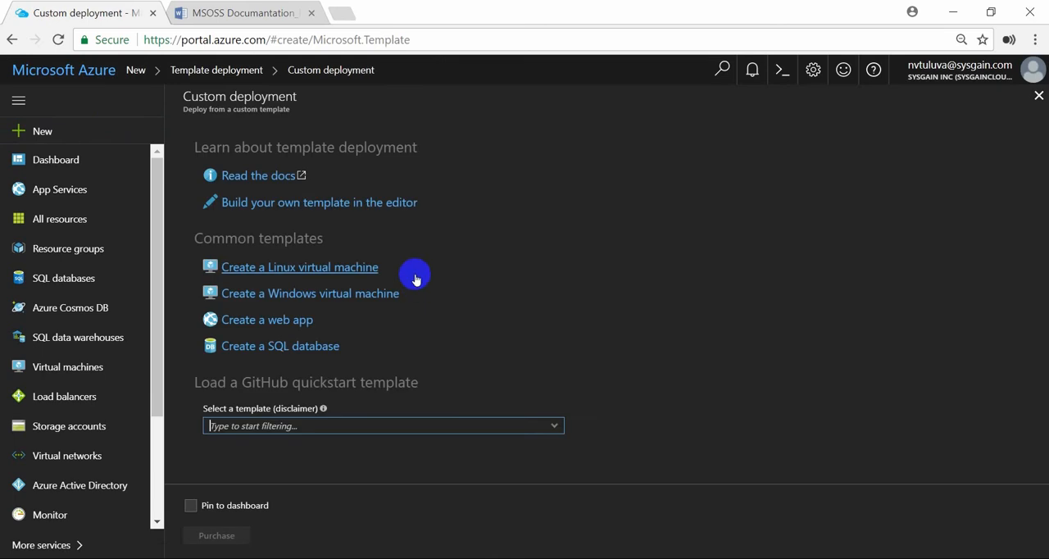
# Replace the default code in the custom deployment's template editor with the copied main-template.json content and save it
pyautogui.click(312, 203)
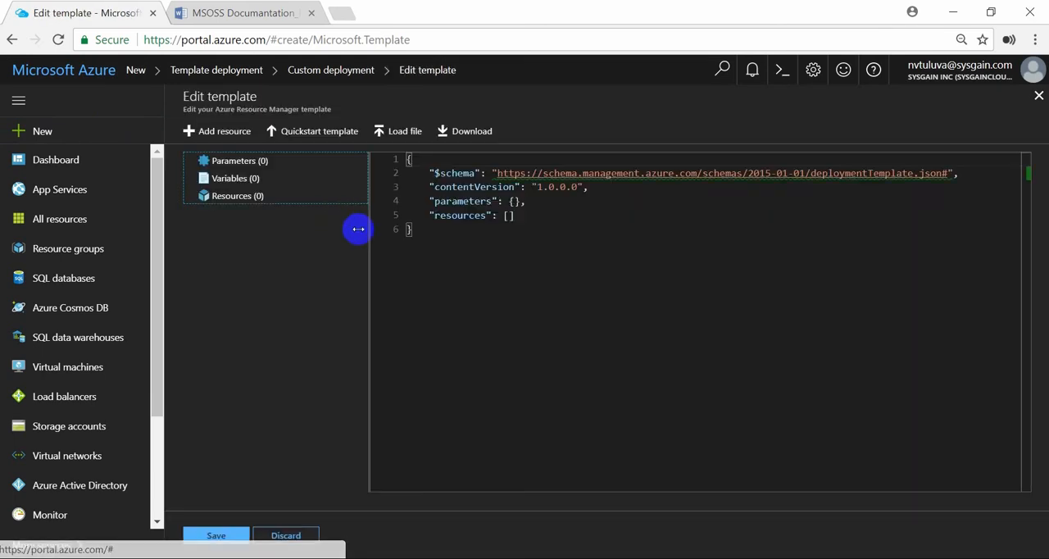
pyautogui.moveTo(444, 258); pyautogui.dragTo(400, 157)
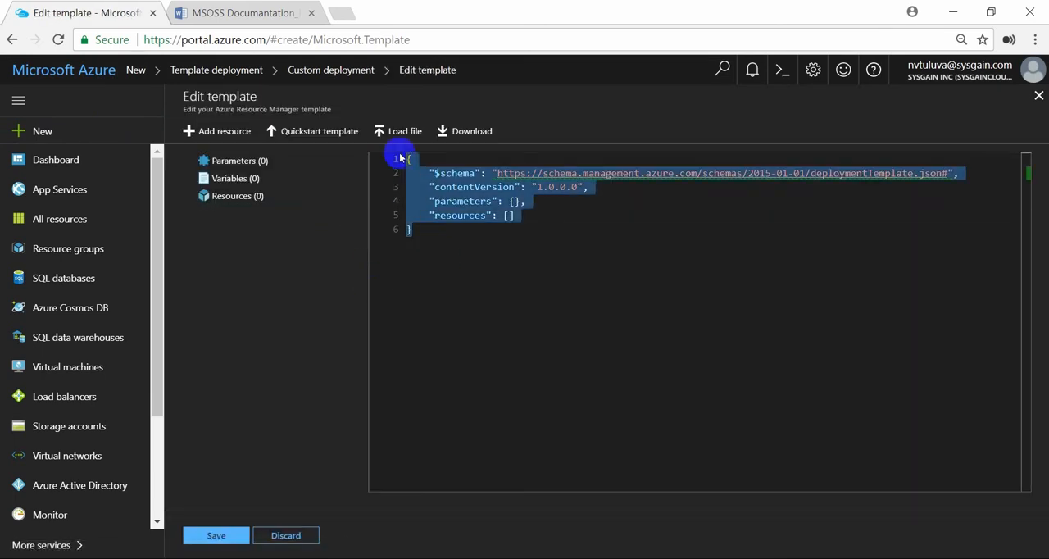
pyautogui.press('Delete')
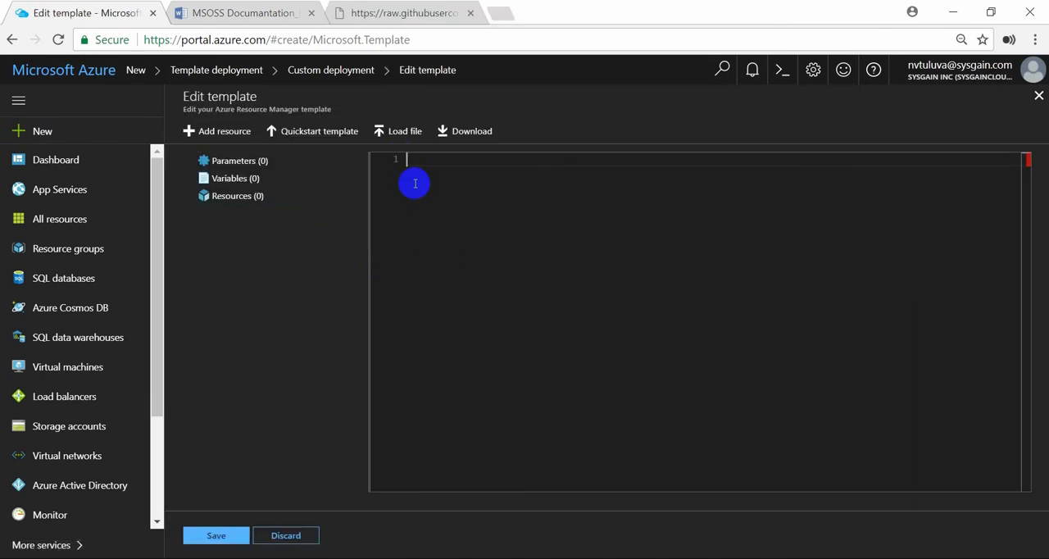
pyautogui.hotkey('ctrl', 'v')
pyautogui.click(219, 535)
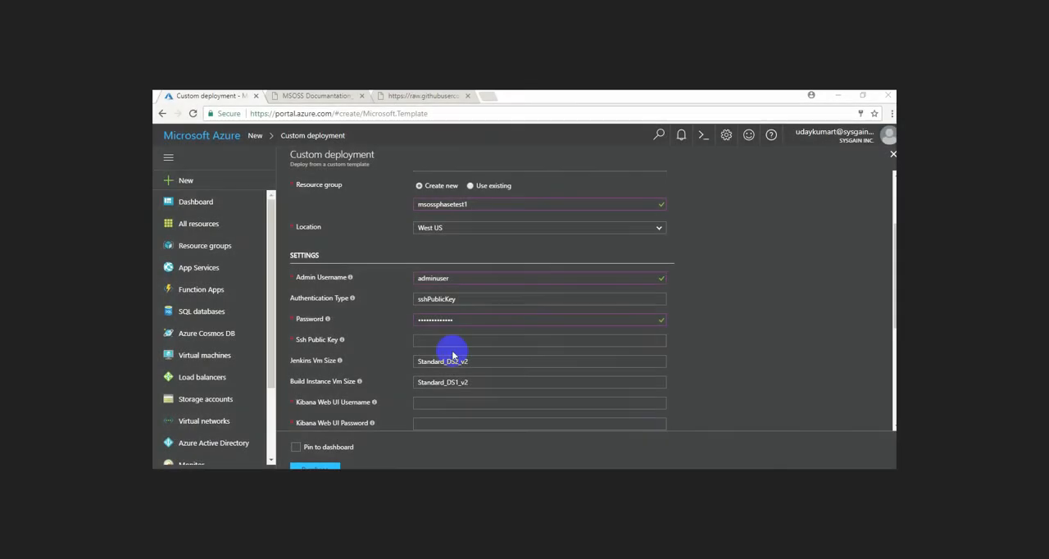
# Paste the SSH public key and fill in the Kibana web UI credentials with username adminuser and the account password
pyautogui.click(440, 342)
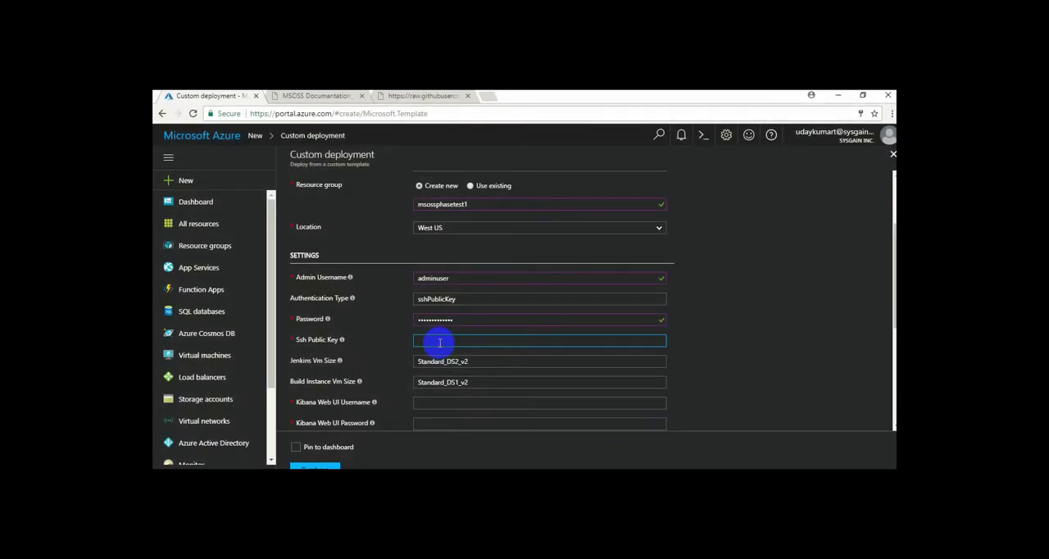
pyautogui.hotkey('ctrl', 'v')
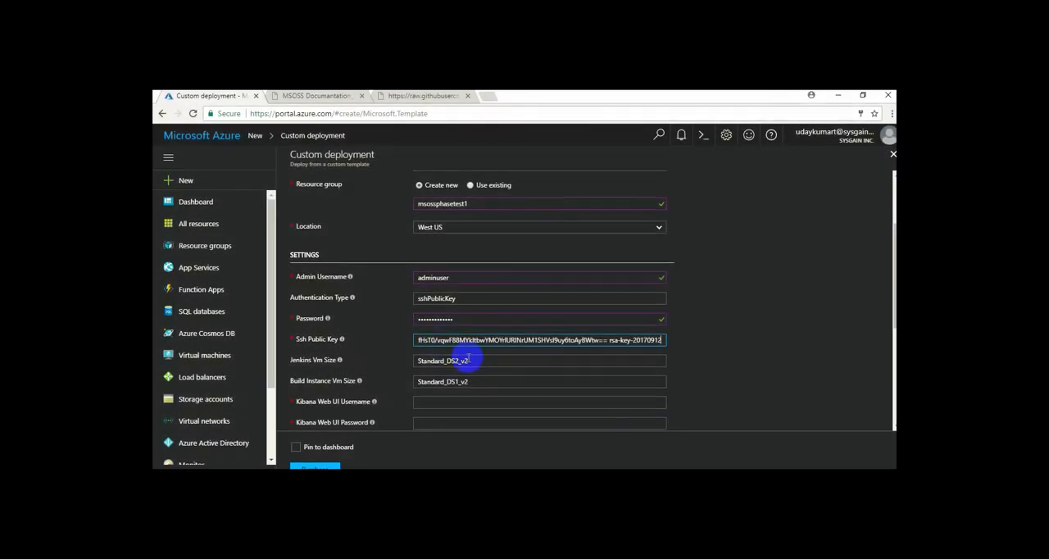
pyautogui.scroll(-2, 459, 352)
pyautogui.click(442, 294)
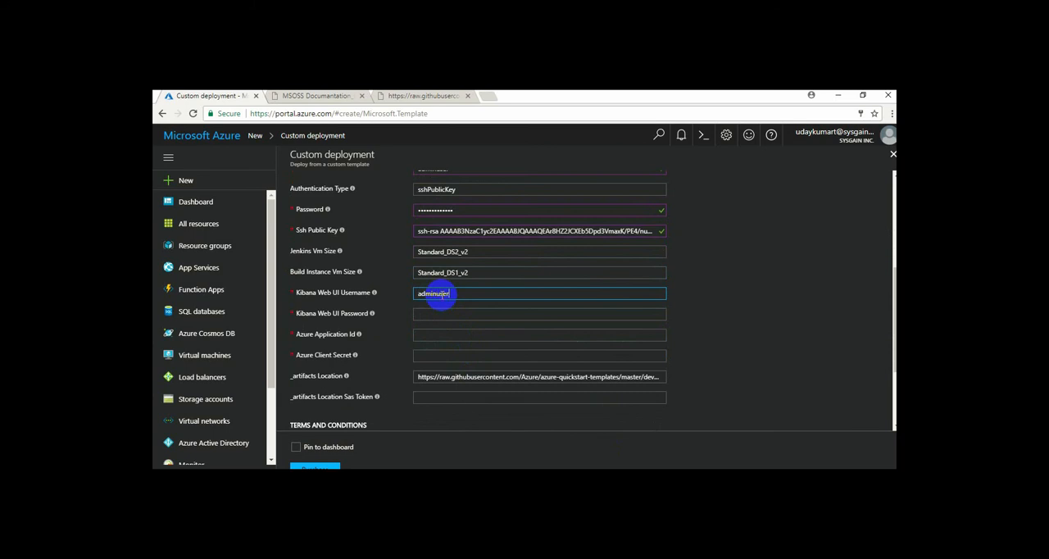
pyautogui.click(443, 315)
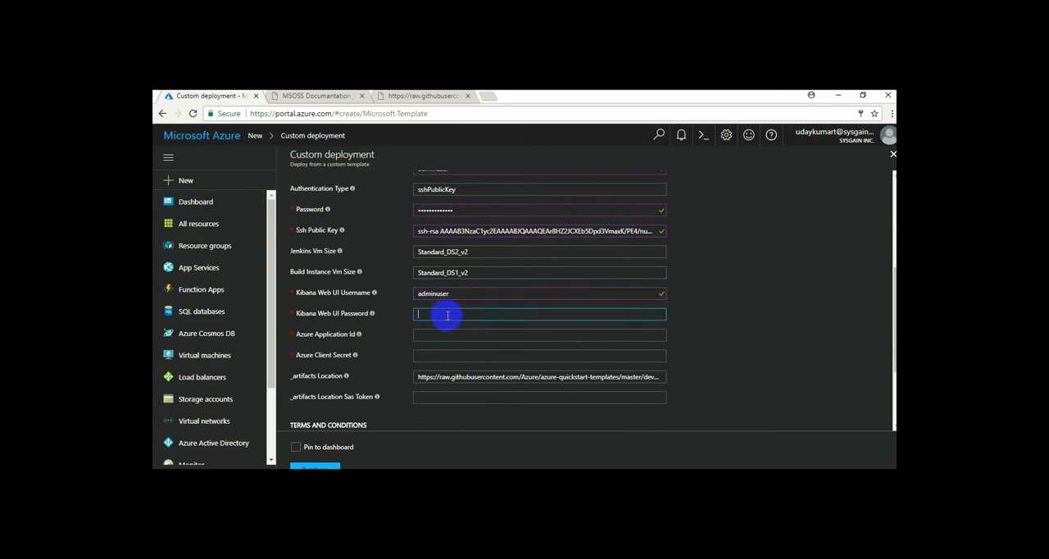
pyautogui.write('Pa')
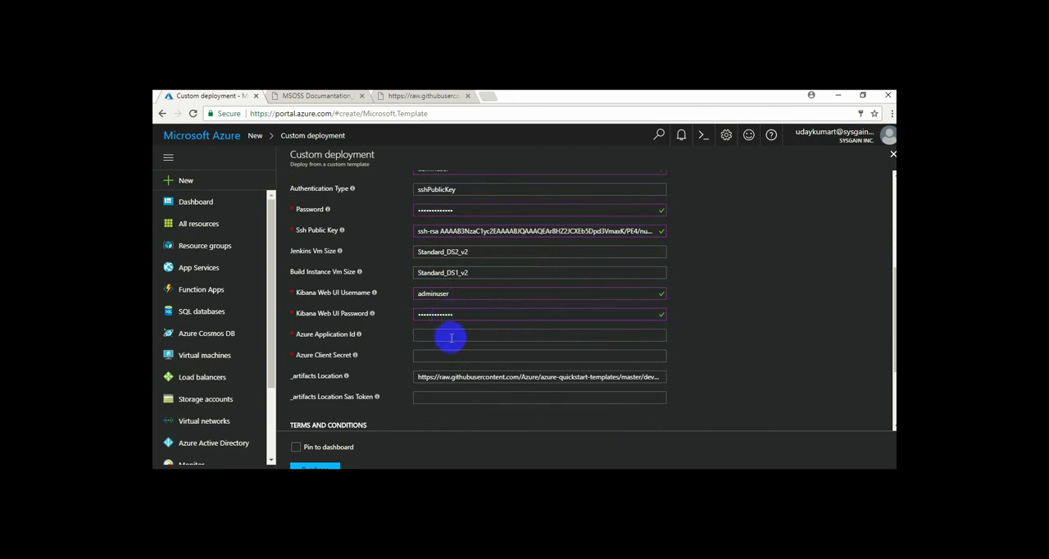
# Paste the Azure application ID and client secret, and point the artifacts location to the sysgain azure-quickstart-templates msoss-p1 URL
pyautogui.click(450, 335)
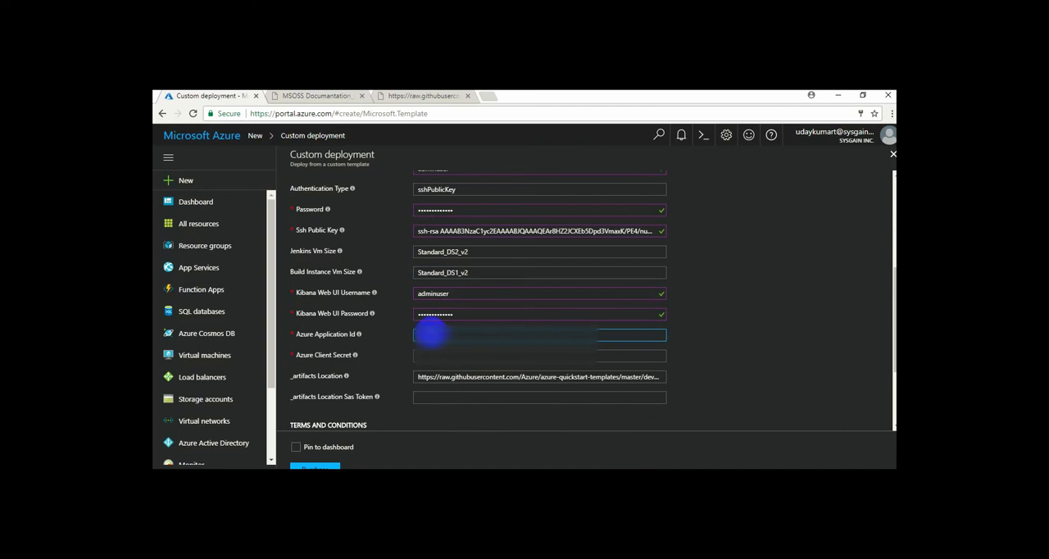
pyautogui.hotkey('ctrl', 'v')
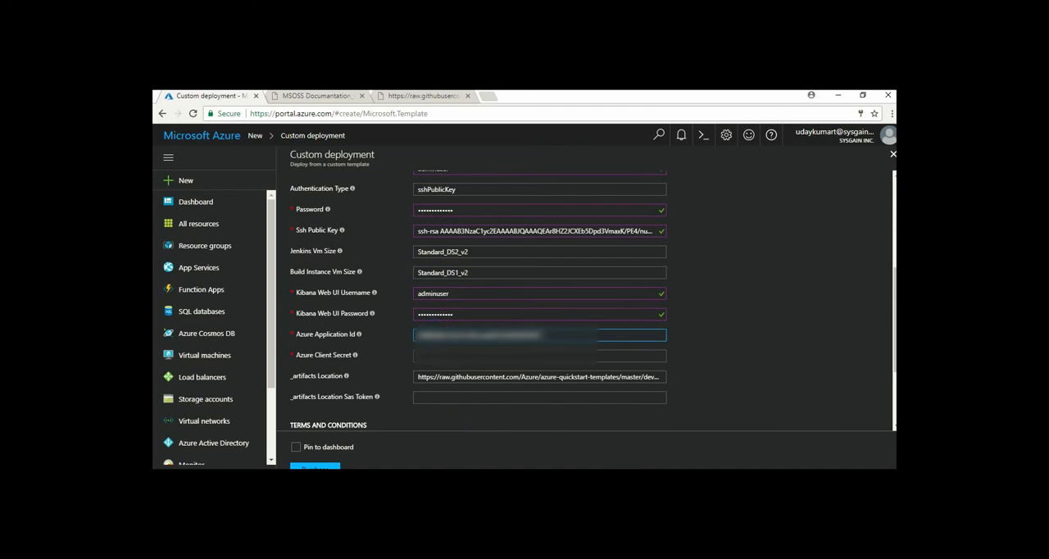
pyautogui.click(451, 356)
pyautogui.hotkey('ctrl', 'v')
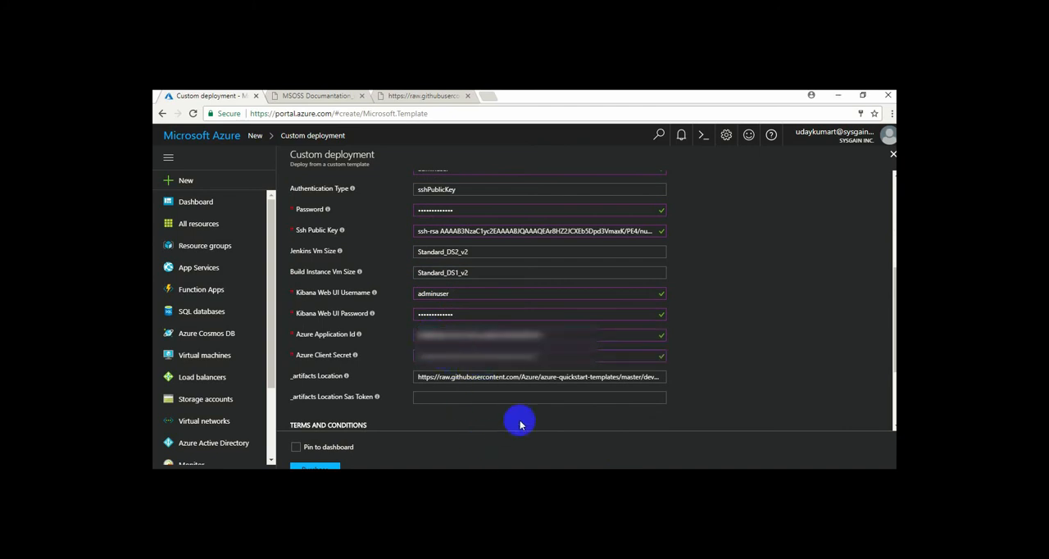
pyautogui.moveTo(615, 462); pyautogui.dragTo(621, 330)
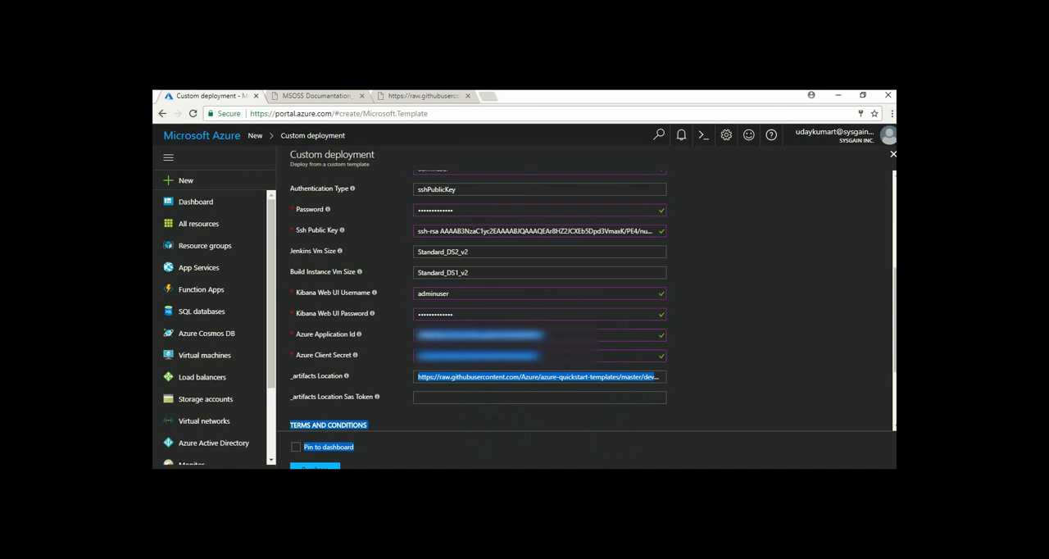
pyautogui.click(438, 401)
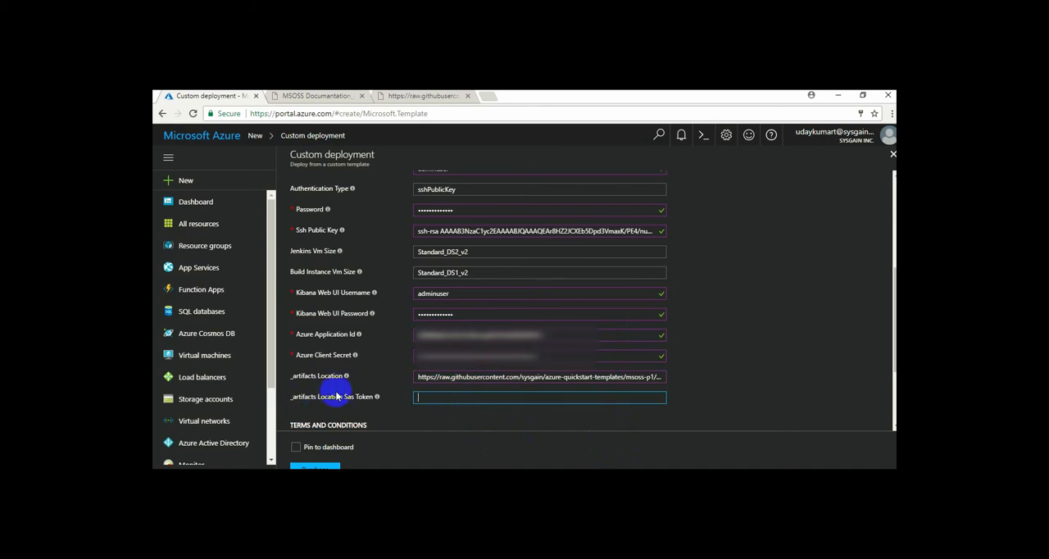
# Agree to the terms and conditions and choose to pin the custom deployment to the dashboard
pyautogui.scroll(-1, 523, 358)
pyautogui.scroll(-1, 522, 358)
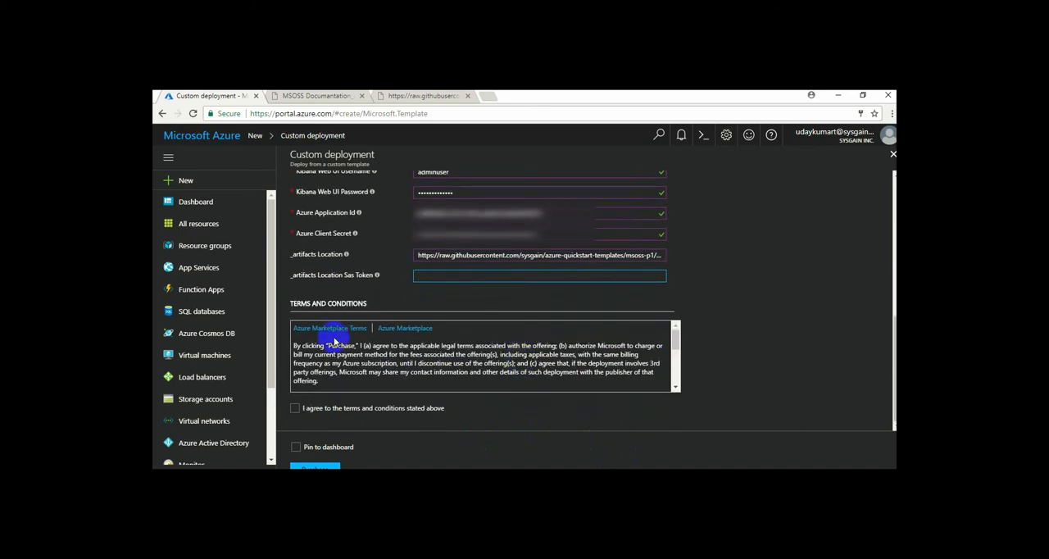
pyautogui.click(295, 408)
pyautogui.click(296, 448)
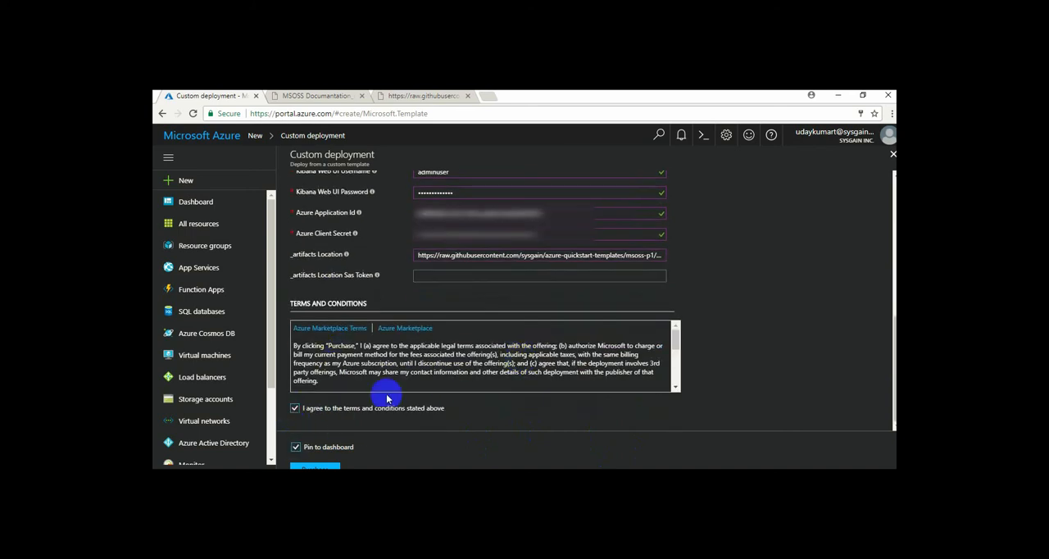
# Purchase the custom deployment to start deploying the template
pyautogui.click(339, 466)
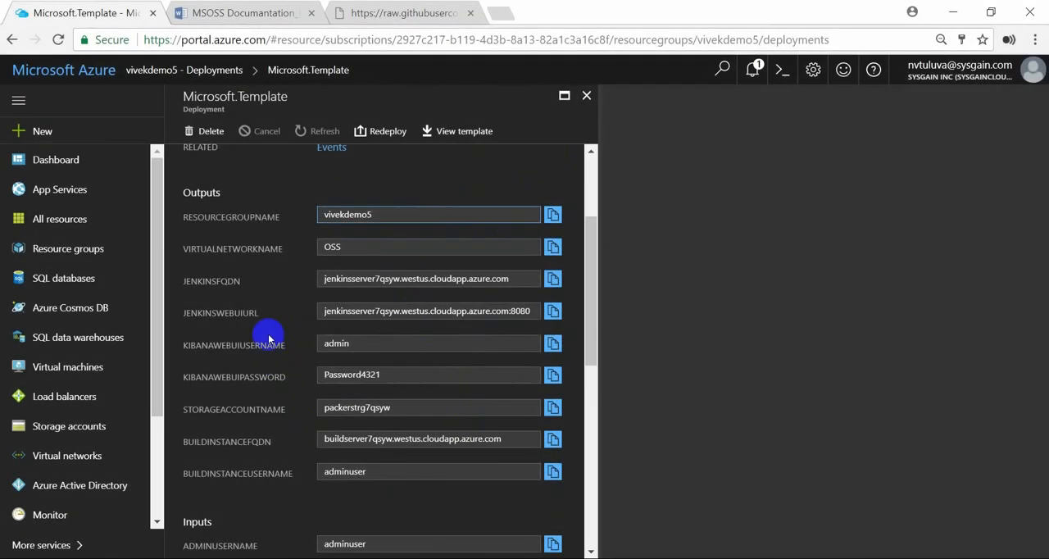
# Copy the JENKINSFQDN value from the deployment outputs and enter it as the host name in a new PuTTY session
pyautogui.click(552, 280)
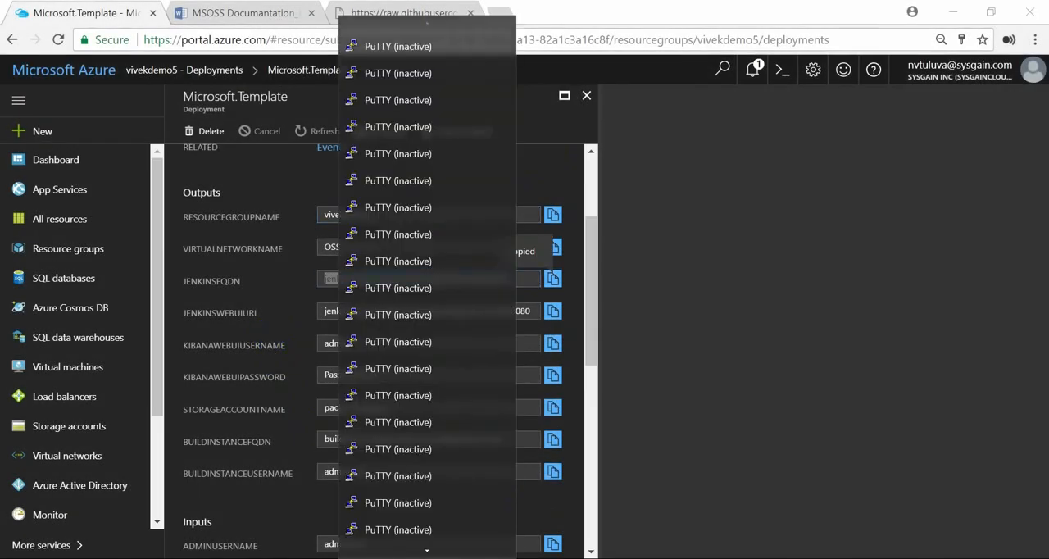
pyautogui.rightClick(424, 557)
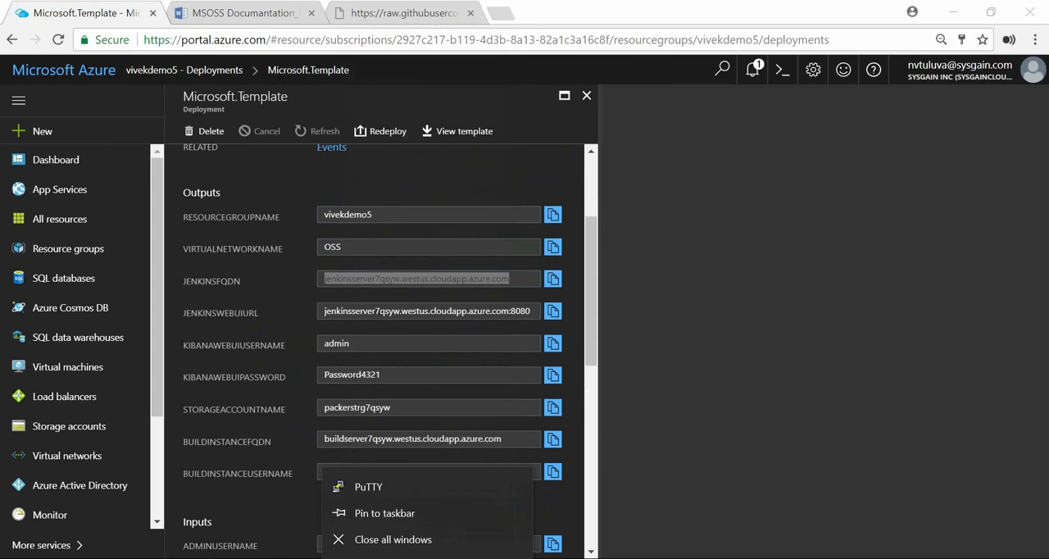
pyautogui.click(371, 487)
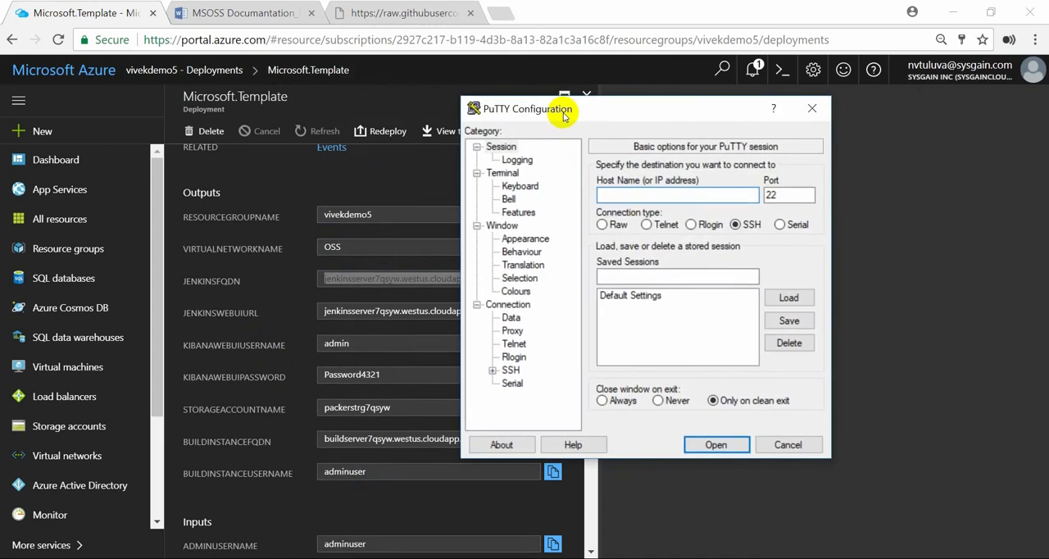
pyautogui.click(660, 202)
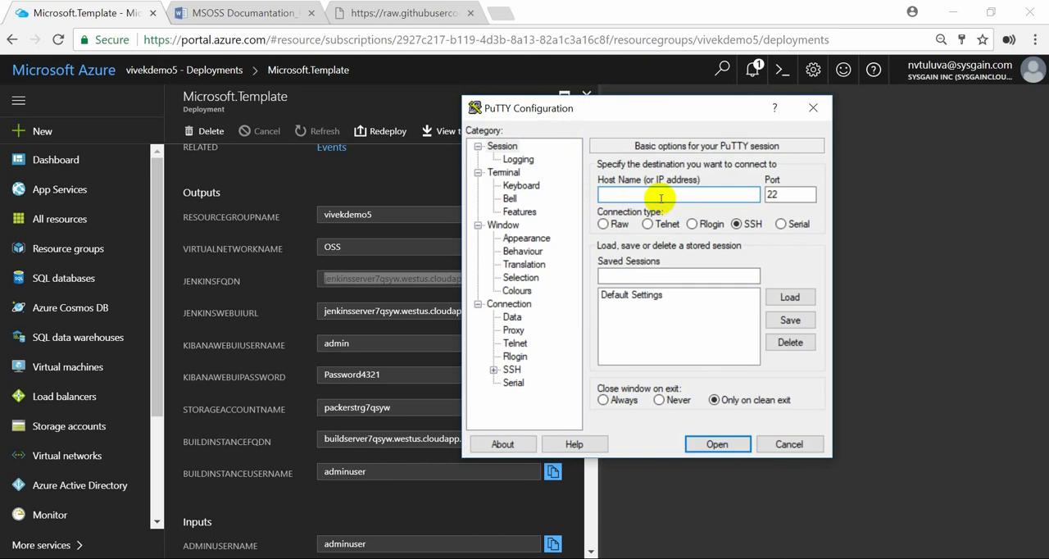
pyautogui.hotkey('ctrl', 'v')
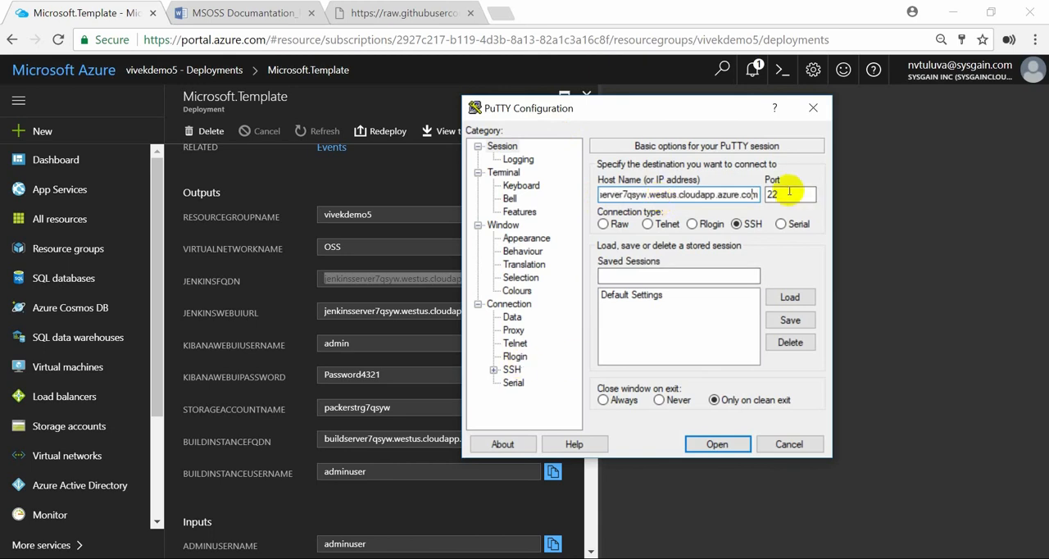
pyautogui.press('Home')
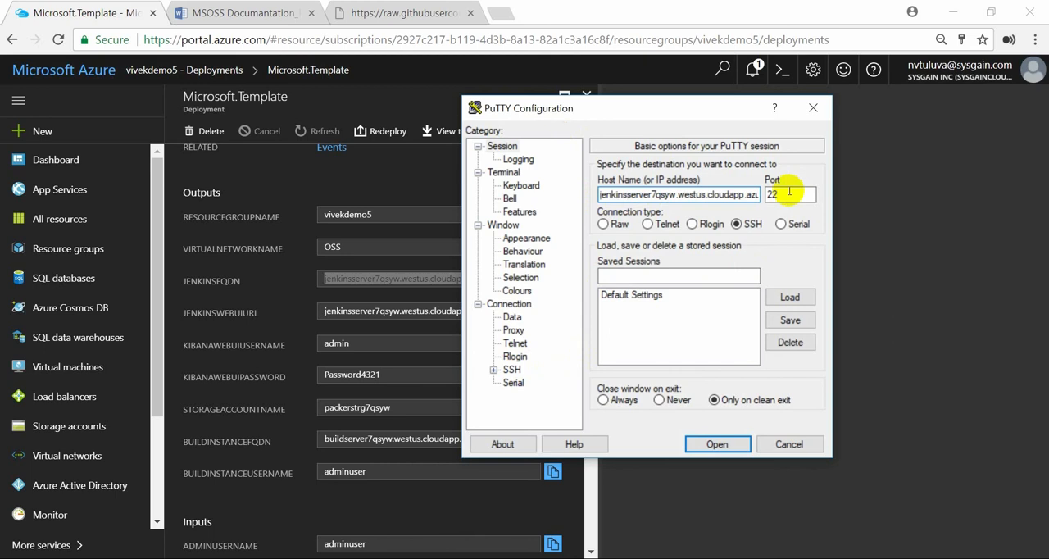
# Set the 10/11/2017 private key file from Local Disk (E:) for SSH authentication and open the connection
pyautogui.click(491, 370)
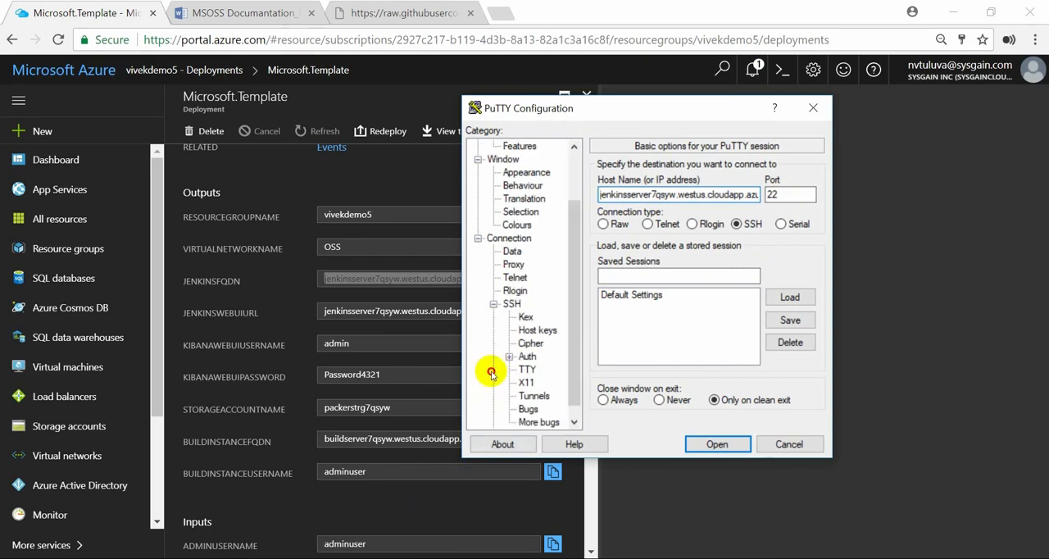
pyautogui.click(527, 356)
pyautogui.click(792, 333)
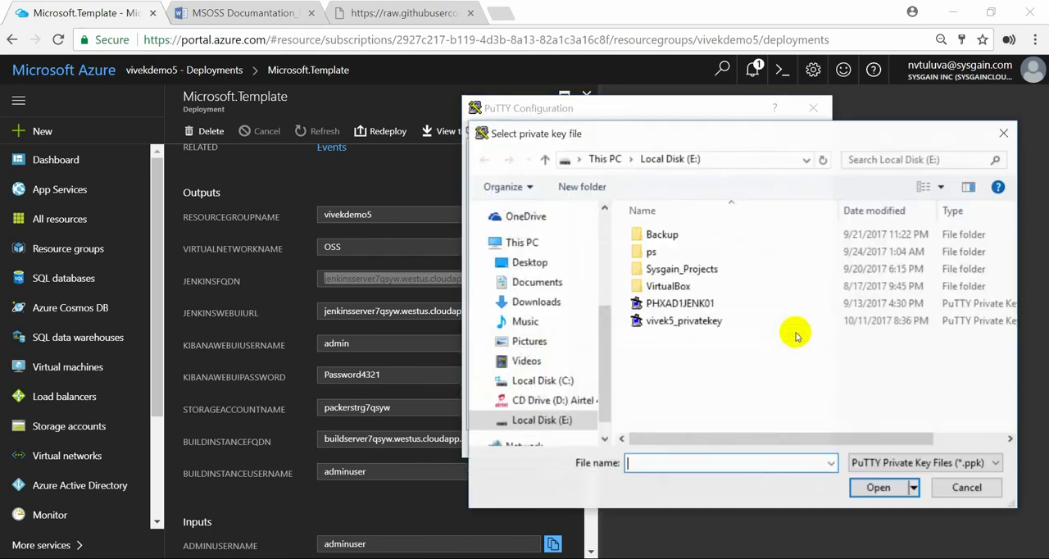
pyautogui.click(672, 322)
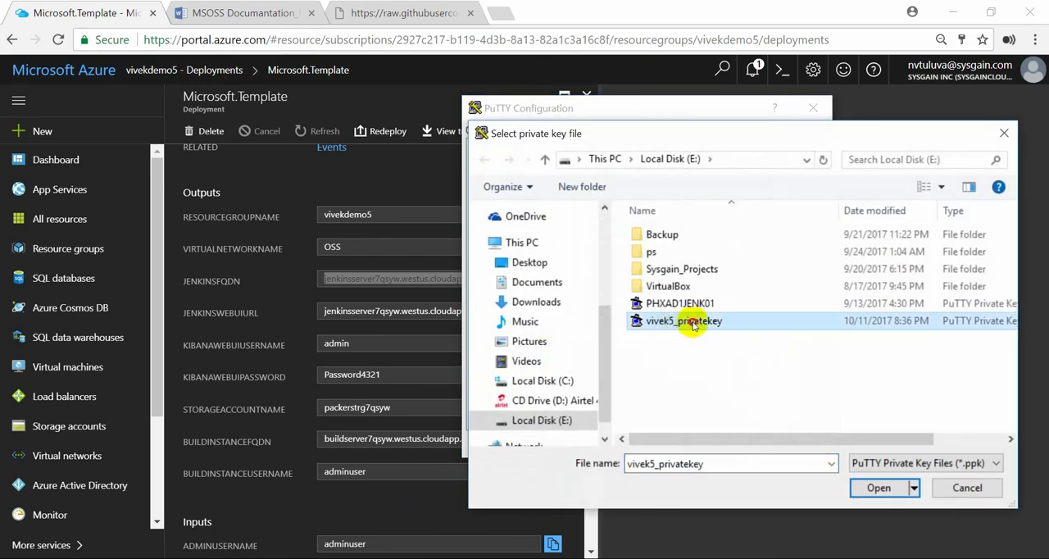
pyautogui.doubleClick(673, 323)
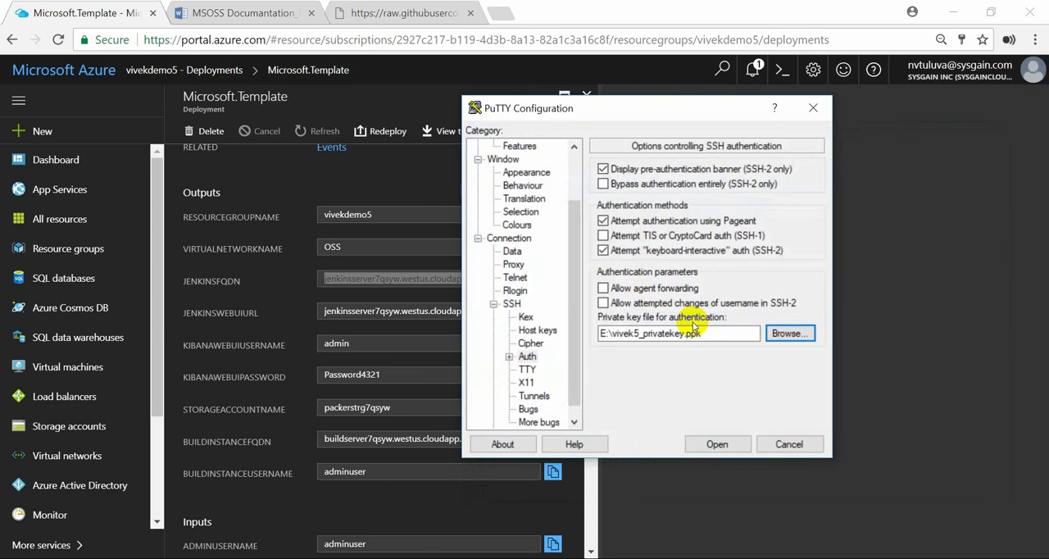
pyautogui.click(710, 444)
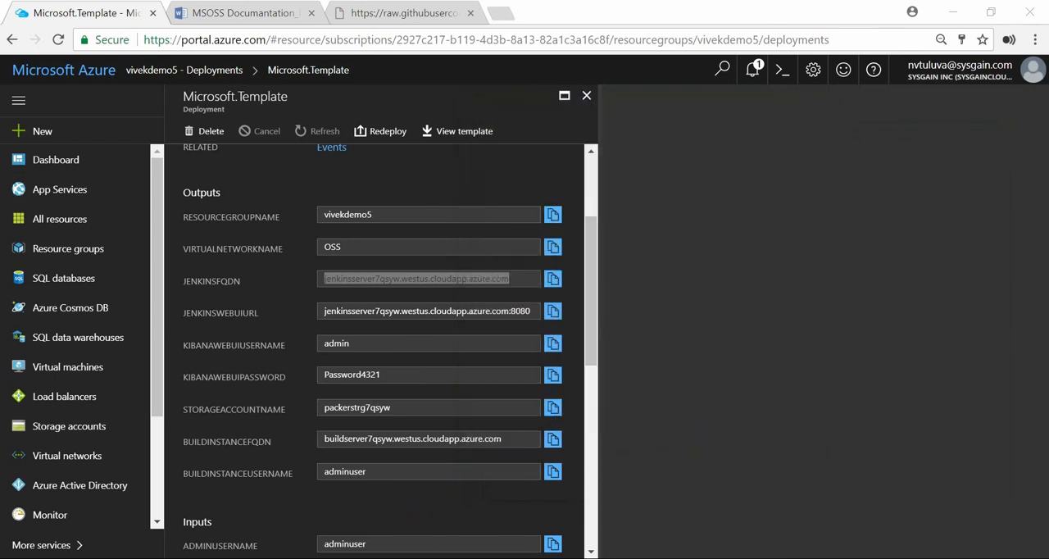
# Log in to the Jenkins server as adminuser and, following the MSOSS documentation, change to the root user with sudo -i
pyautogui.moveTo(415, 81); pyautogui.dragTo(367, 114)
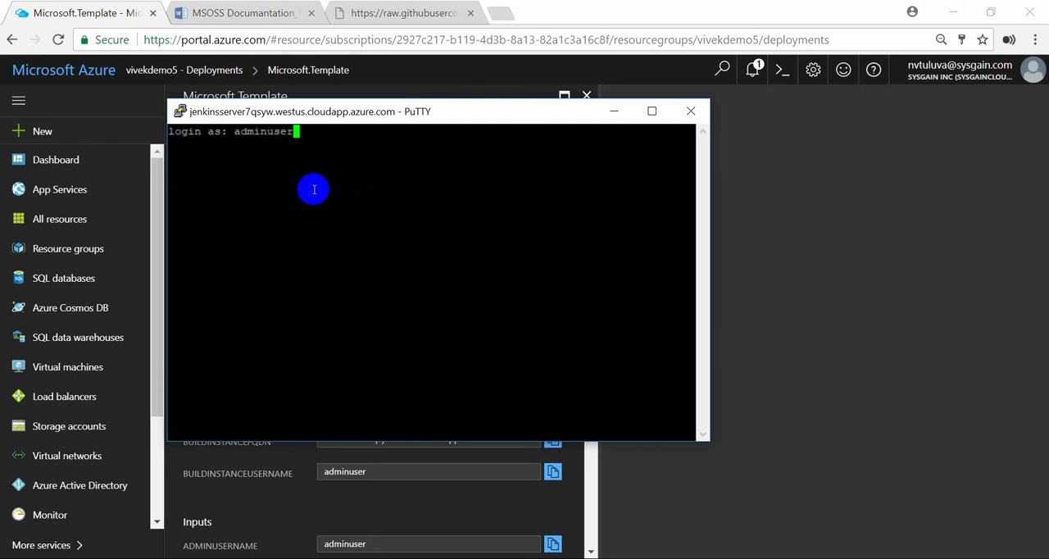
pyautogui.click(284, 16)
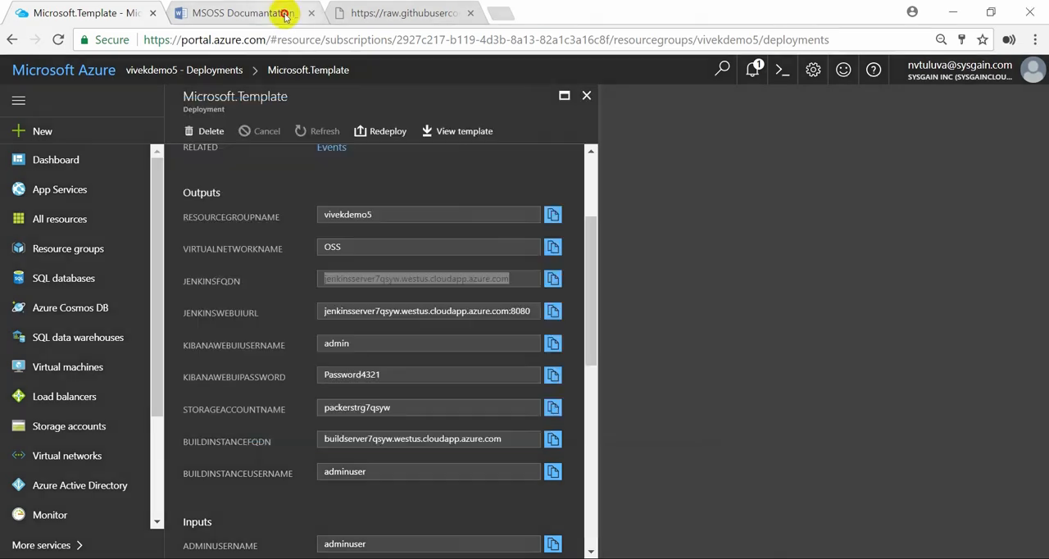
pyautogui.scroll(-10, 463, 227)
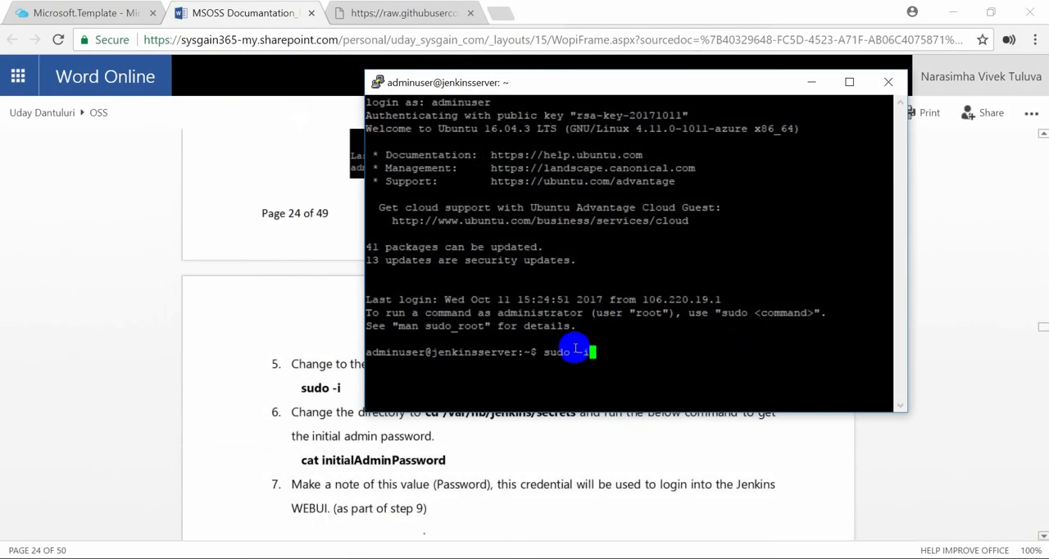
pyautogui.press('Return')
# Go to /var/lib/jenkins/secrets, run cat initialAdminPassword and copy the Jenkins admin password it outputs
pyautogui.moveTo(547, 84); pyautogui.dragTo(555, 42)
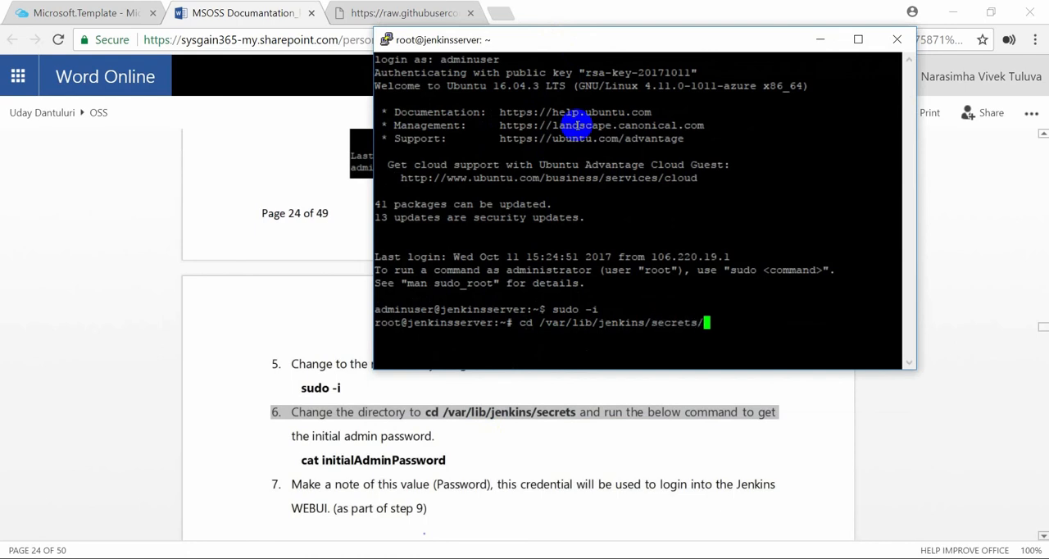
pyautogui.press('Return')
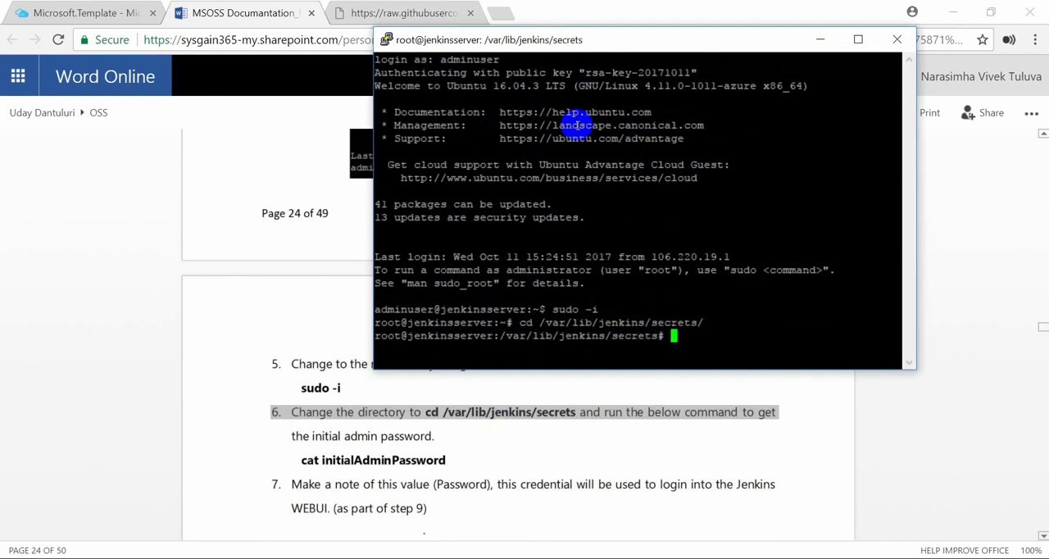
pyautogui.write('cat initialAdminPassword')
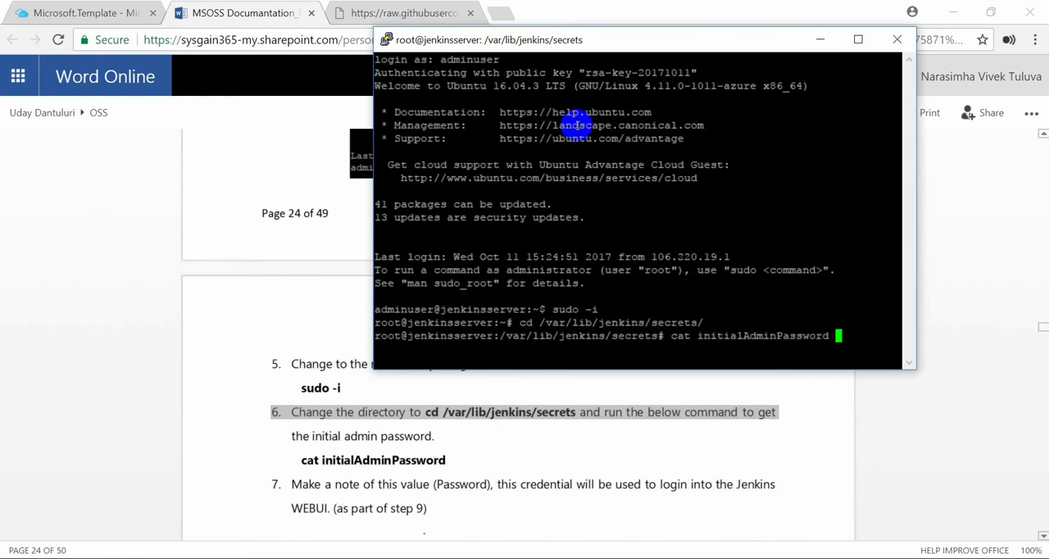
pyautogui.press('Return')
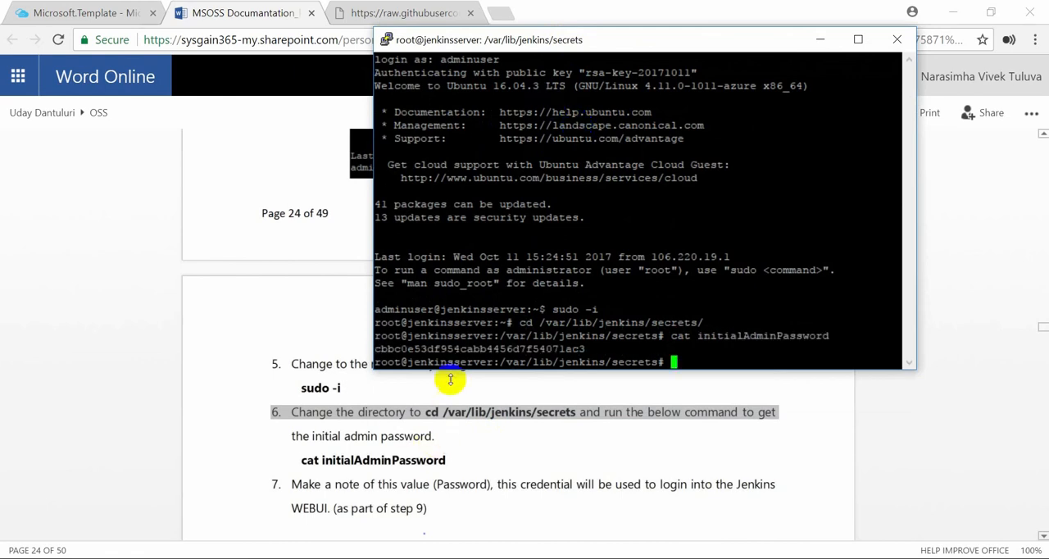
pyautogui.doubleClick(463, 349)
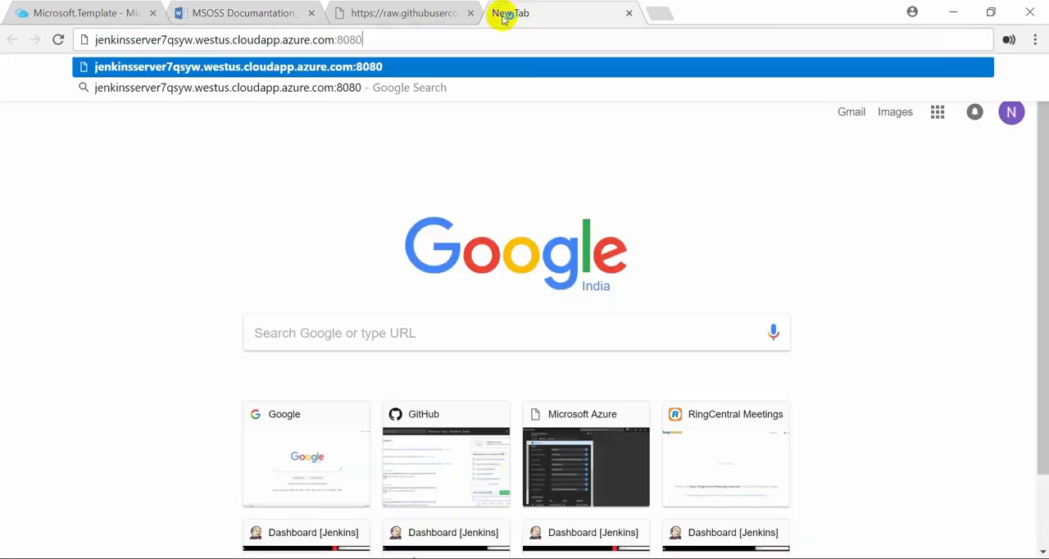
# Open the Jenkins web UI on port 8080 in the browser and copy the saved Jenkins admin password from Notepad
pyautogui.press('Return')
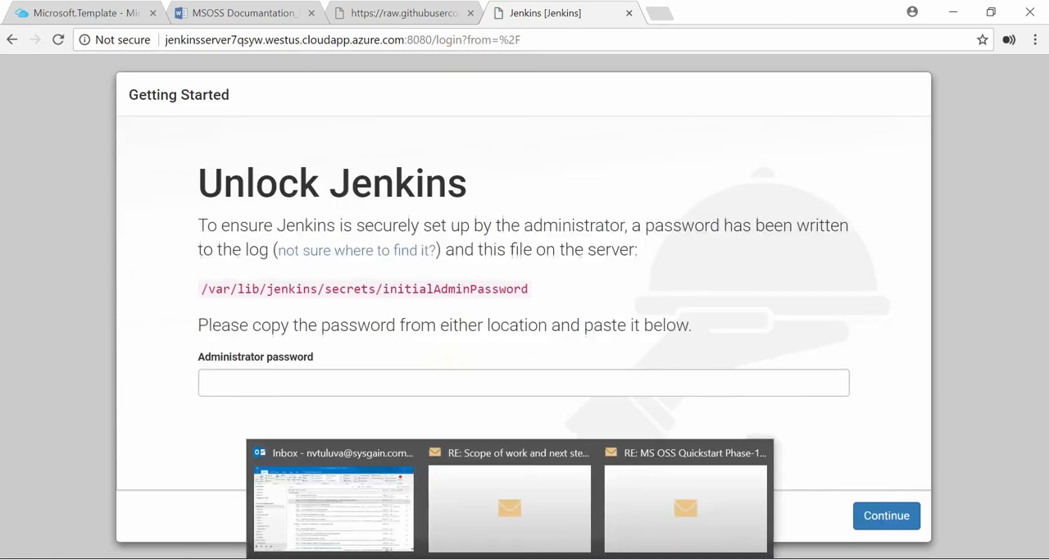
pyautogui.moveTo(547, 558)
pyautogui.moveTo(344, 558)
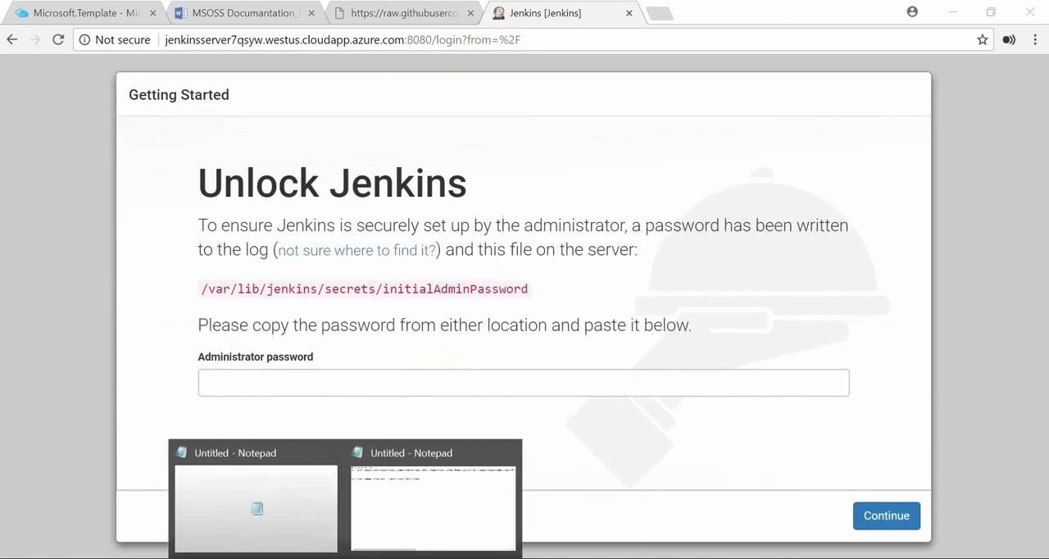
pyautogui.click(430, 498)
pyautogui.moveTo(211, 99); pyautogui.dragTo(3, 97)
pyautogui.rightClick(16, 98)
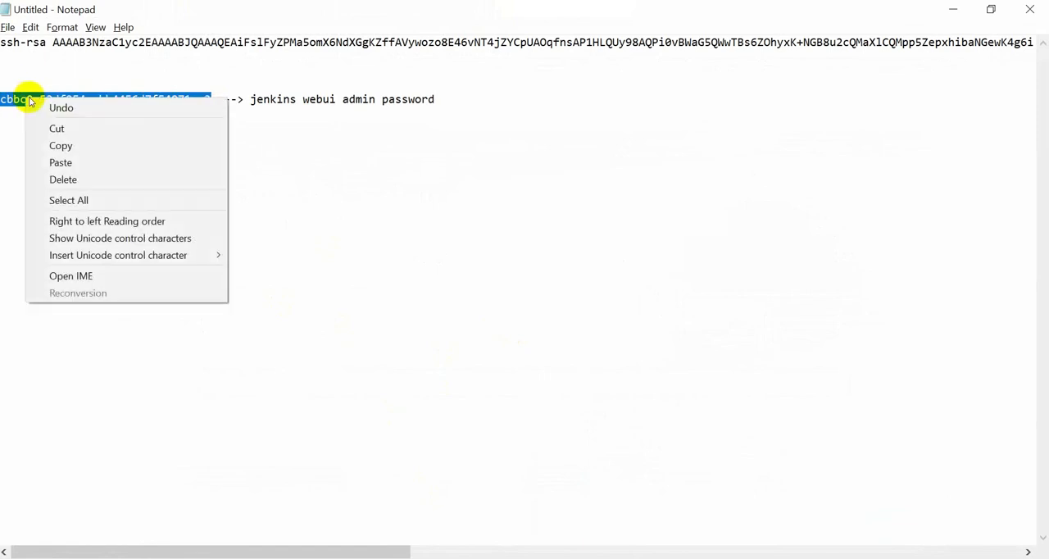
pyautogui.click(63, 146)
pyautogui.click(950, 10)
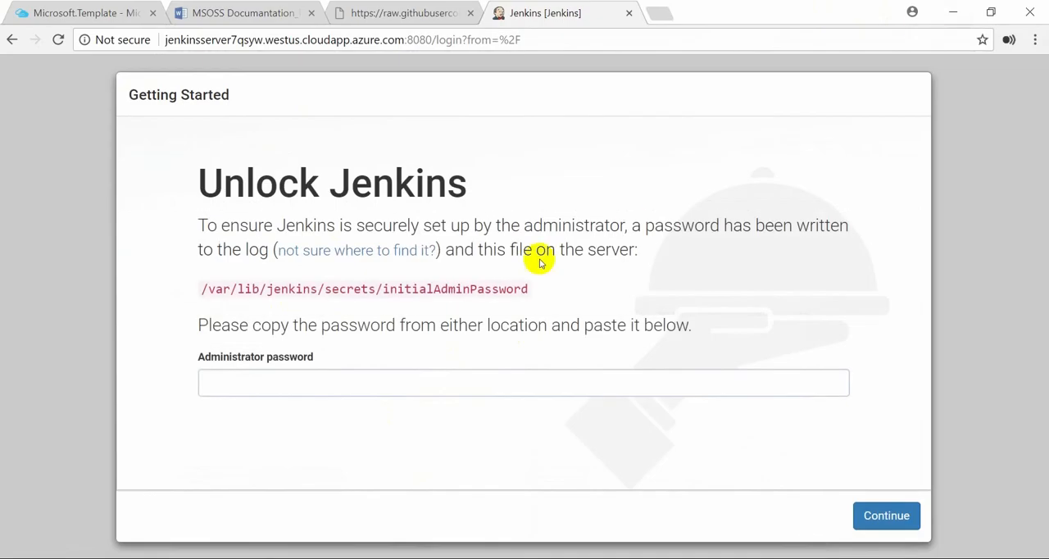
# Unlock Jenkins by pasting the administrator password and continuing
pyautogui.click(450, 386)
pyautogui.hotkey('ctrl', 'v')
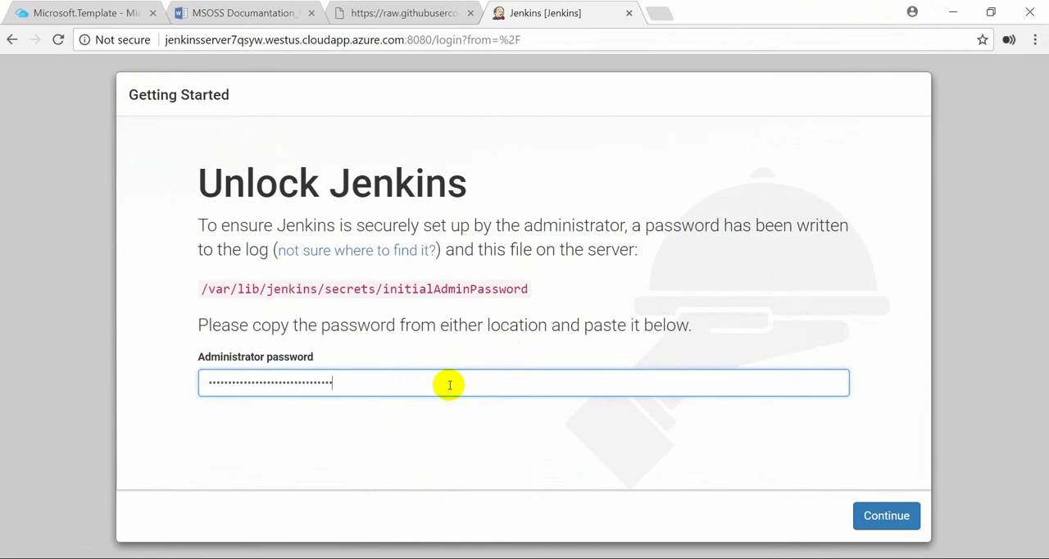
pyautogui.click(885, 516)
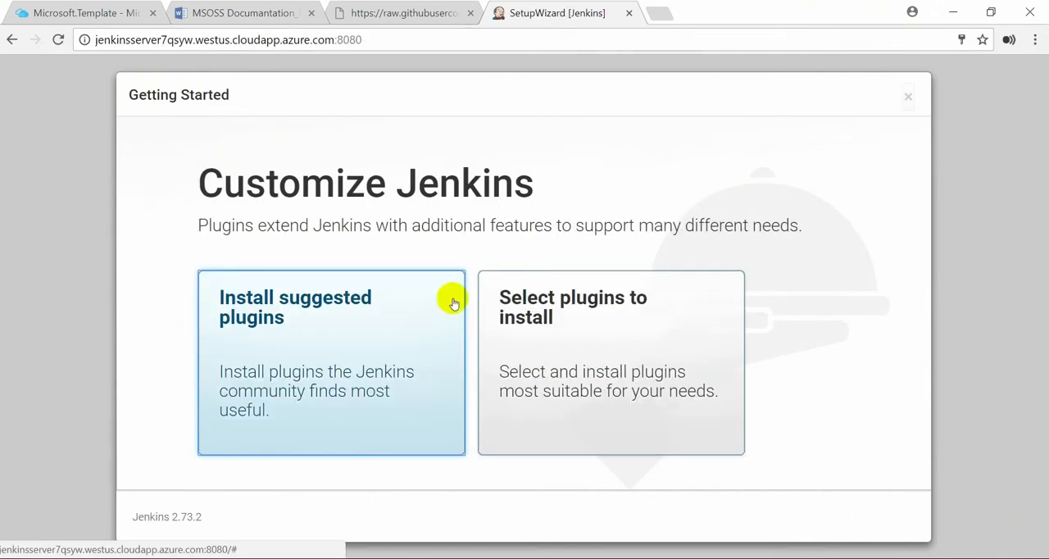
# Install the suggested Jenkins plugins, continue as admin without creating a user, and start using Jenkins
pyautogui.click(316, 370)
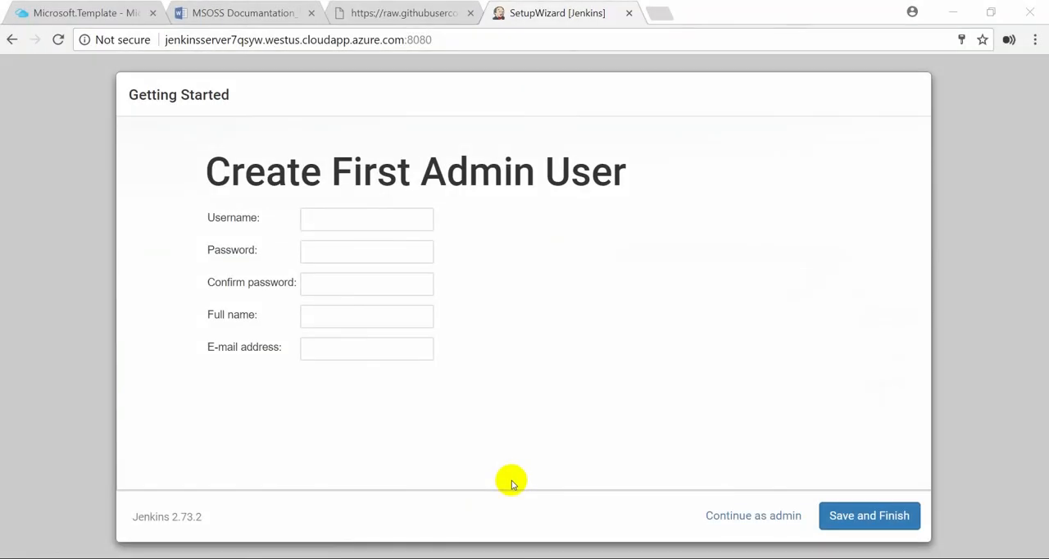
pyautogui.click(701, 513)
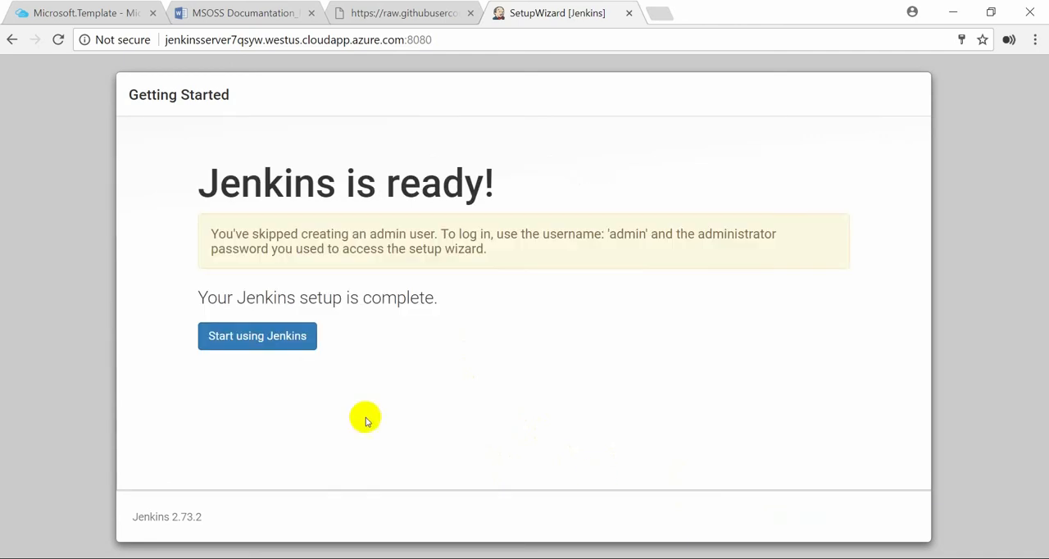
pyautogui.click(291, 341)
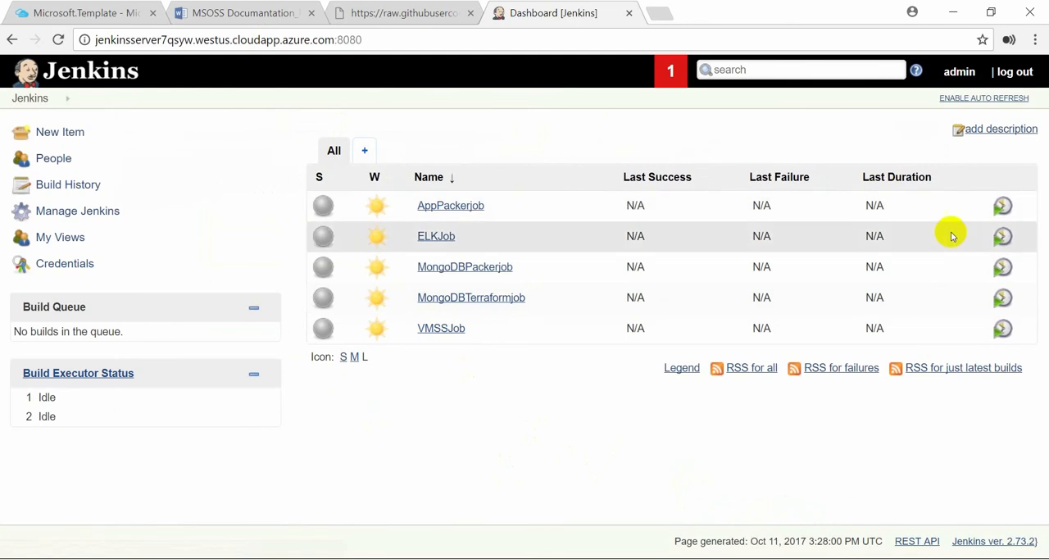
# Start a build of ELKJob and check the finish status in the console output of build #1
pyautogui.click(1003, 236)
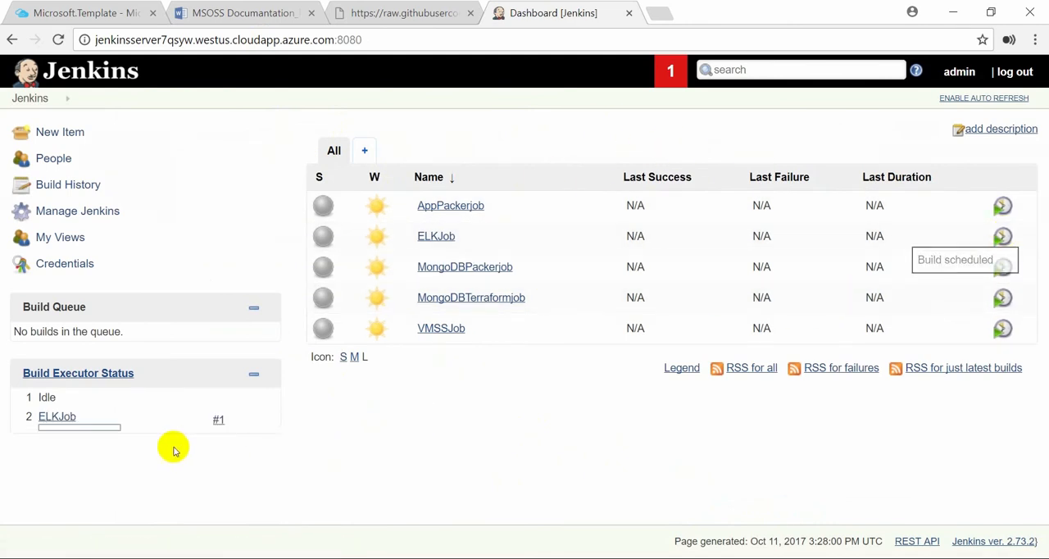
pyautogui.moveTo(53, 421)
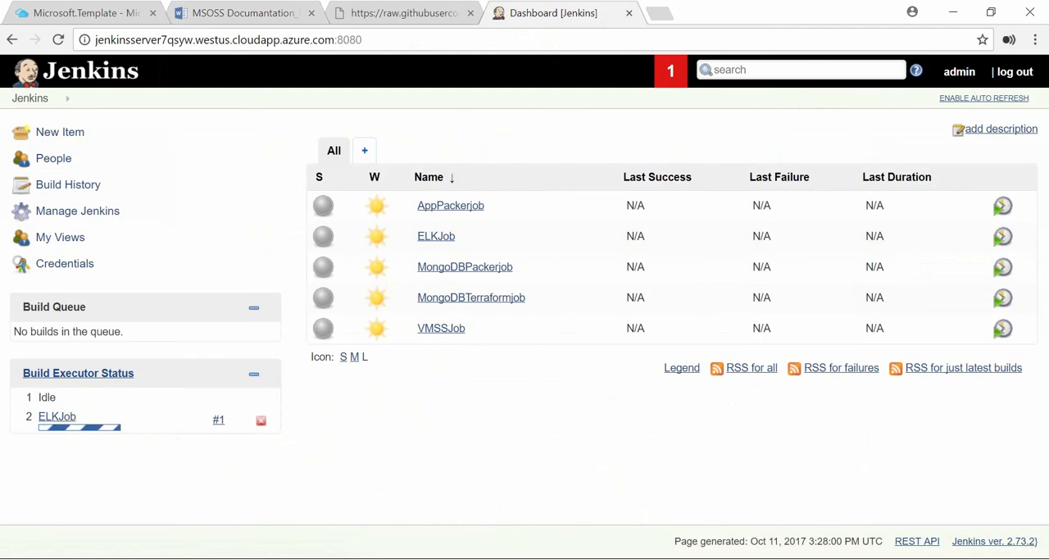
pyautogui.click(58, 418)
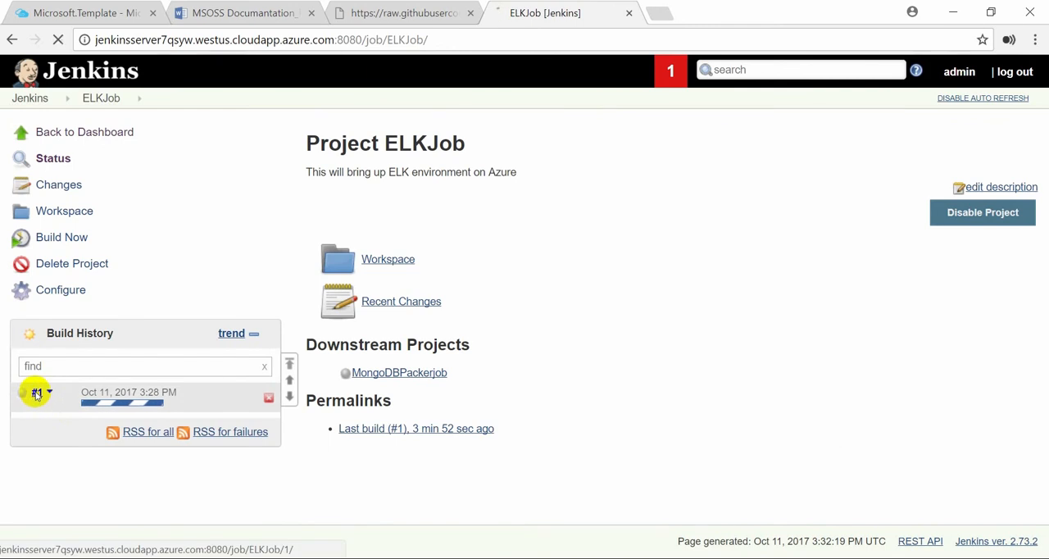
pyautogui.click(37, 393)
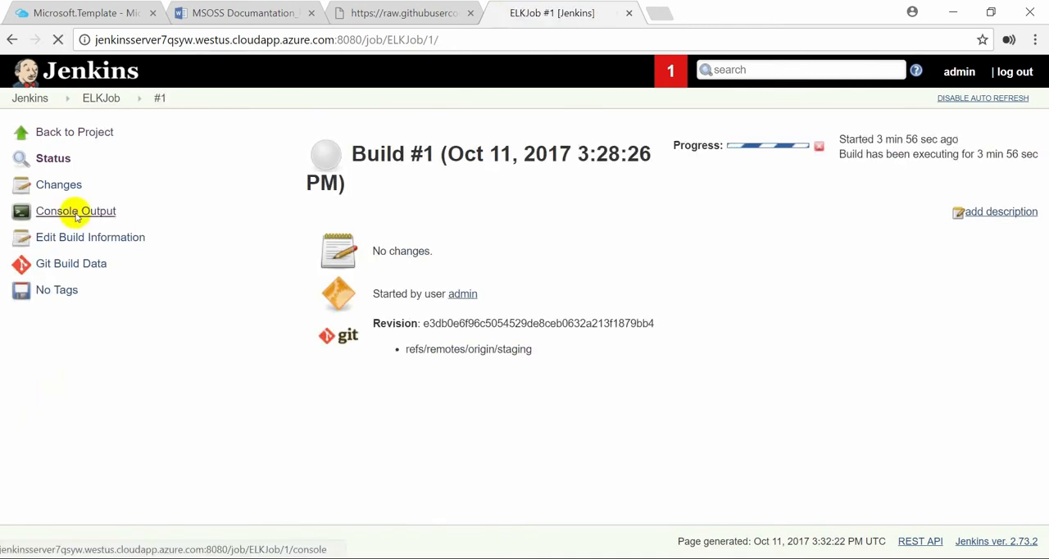
pyautogui.click(75, 212)
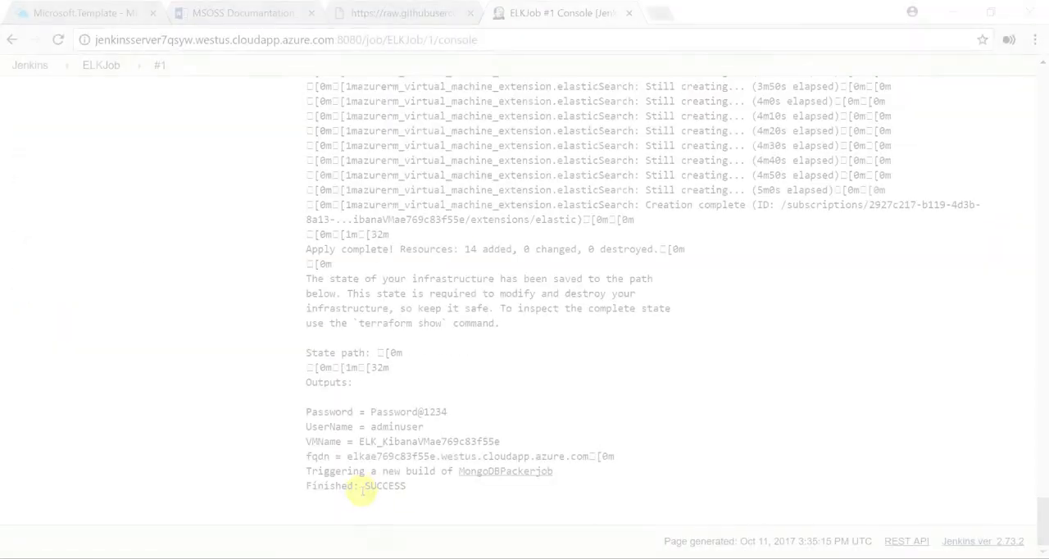
pyautogui.moveTo(365, 486); pyautogui.dragTo(395, 486)
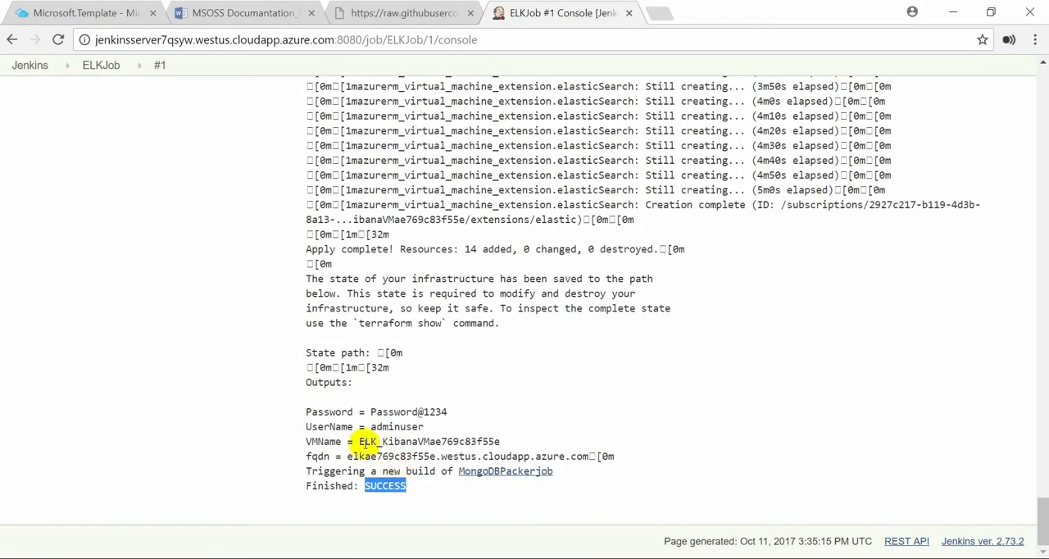
# Examine the VM name and FQDN outputs at the end of the ELKJob #1 console log
pyautogui.moveTo(358, 441); pyautogui.dragTo(496, 451)
pyautogui.click(363, 475)
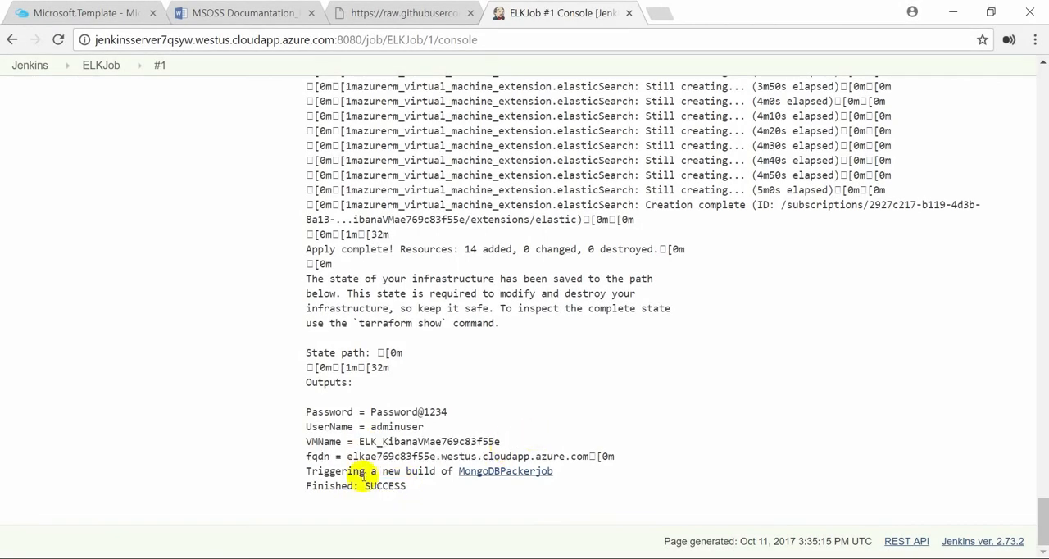
pyautogui.moveTo(347, 457); pyautogui.dragTo(601, 459)
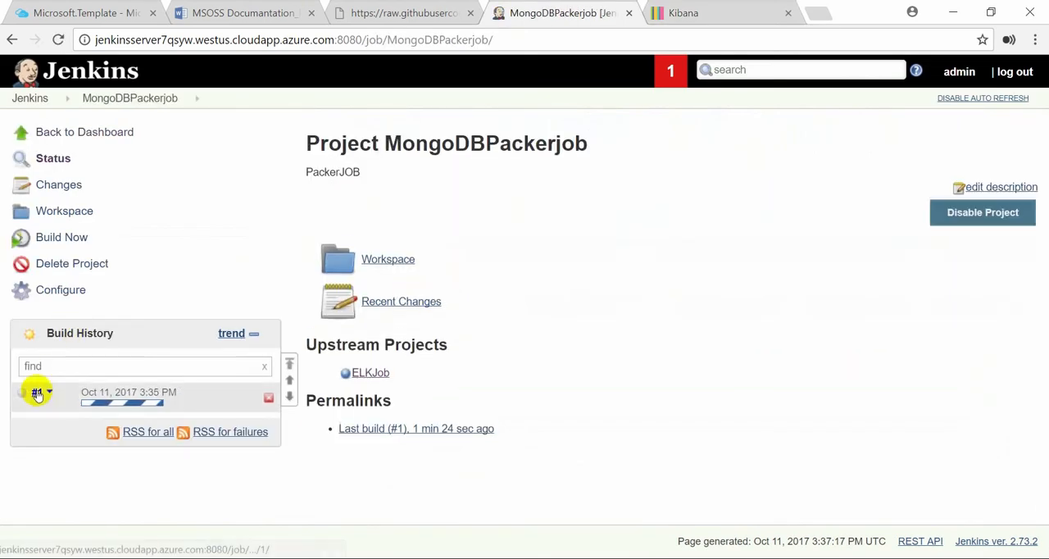
# Open the console output of MongoDBPackerjob build #1 and check its finish status
pyautogui.click(36, 393)
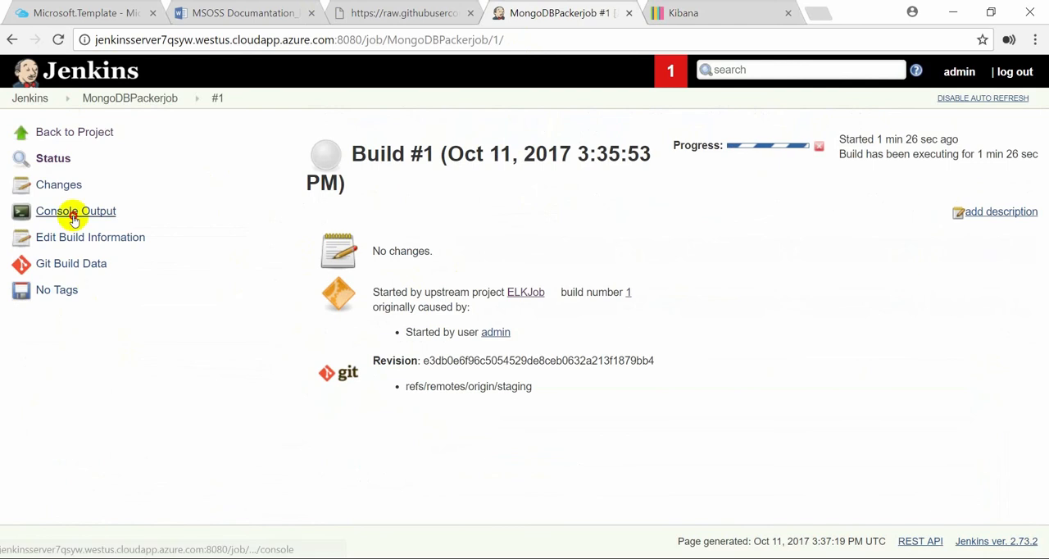
pyautogui.click(74, 213)
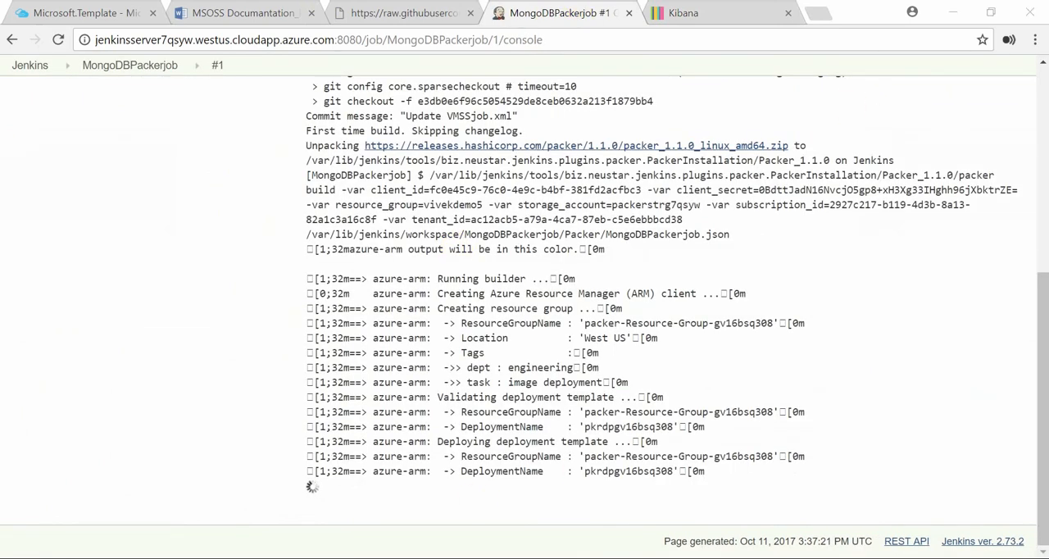
pyautogui.moveTo(421, 487); pyautogui.dragTo(311, 469)
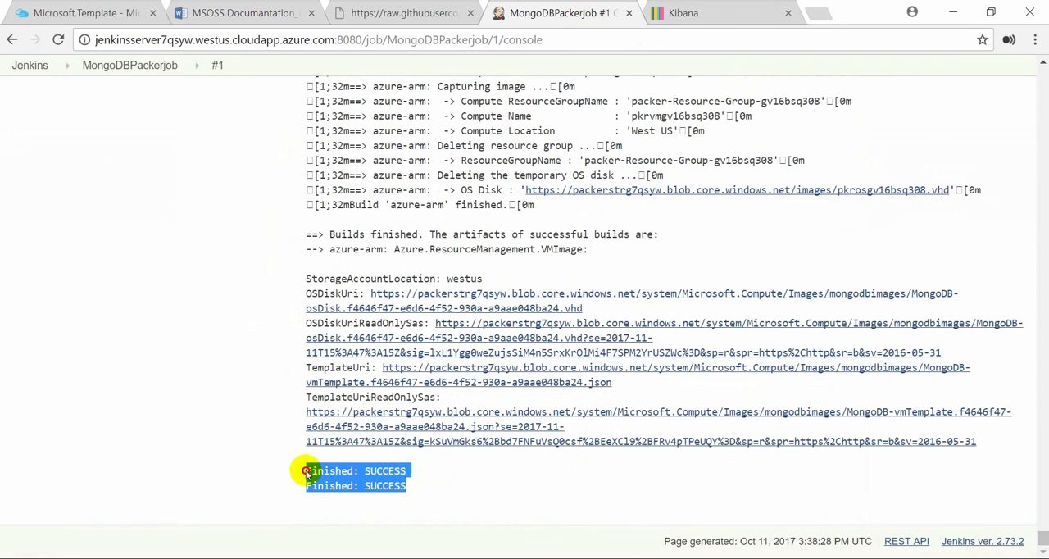
# Copy the OSDiskUri link of the MongoDB VHD image from the MongoDBPackerjob console output
pyautogui.click(588, 308)
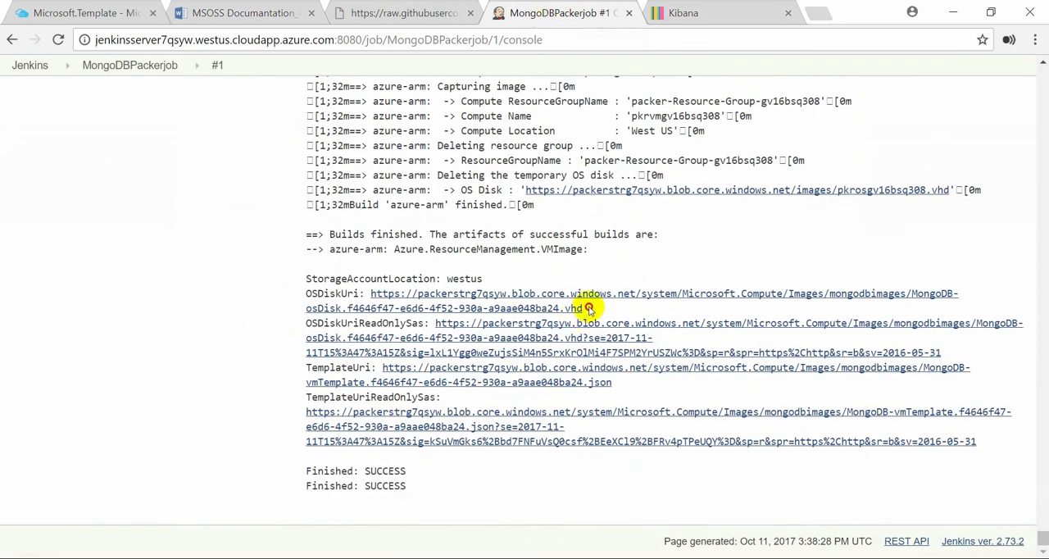
pyautogui.moveTo(589, 308); pyautogui.dragTo(373, 293)
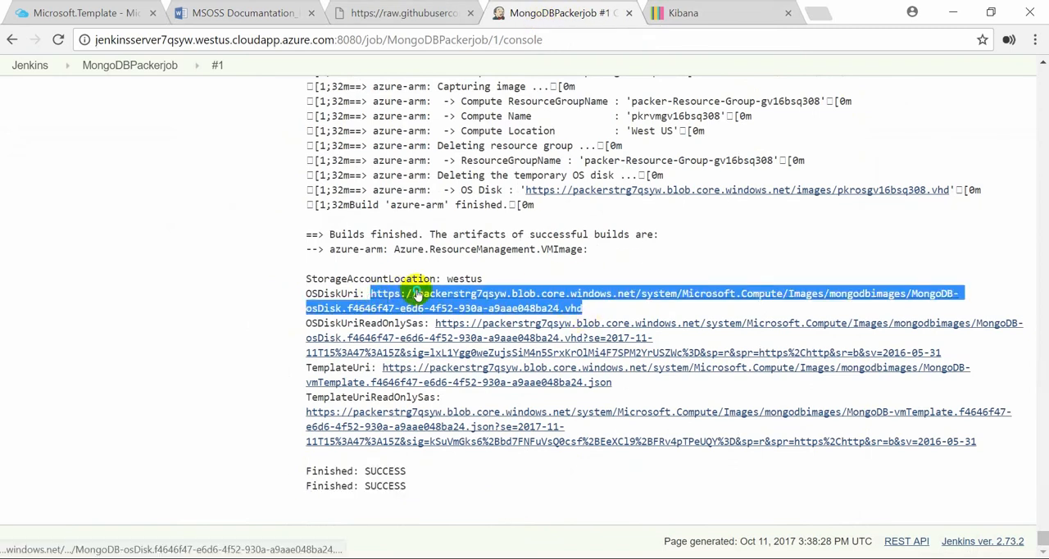
pyautogui.rightClick(393, 296)
pyautogui.click(442, 421)
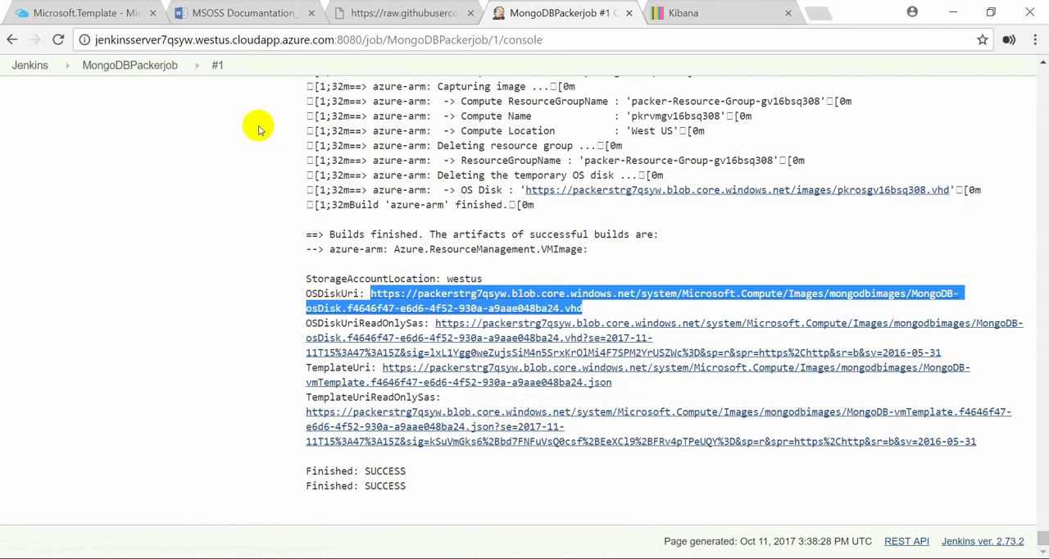
# Set imageUri in MongoDBTerraformjob's Terraform resource variables to the copied MongoDB OS disk VHD URI, and save the job configuration
pyautogui.click(28, 69)
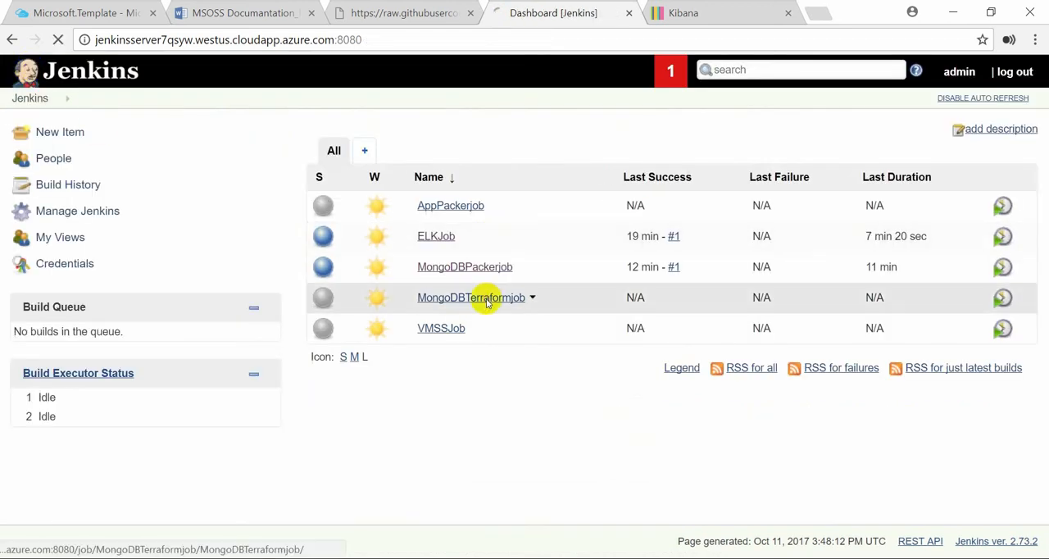
pyautogui.click(486, 300)
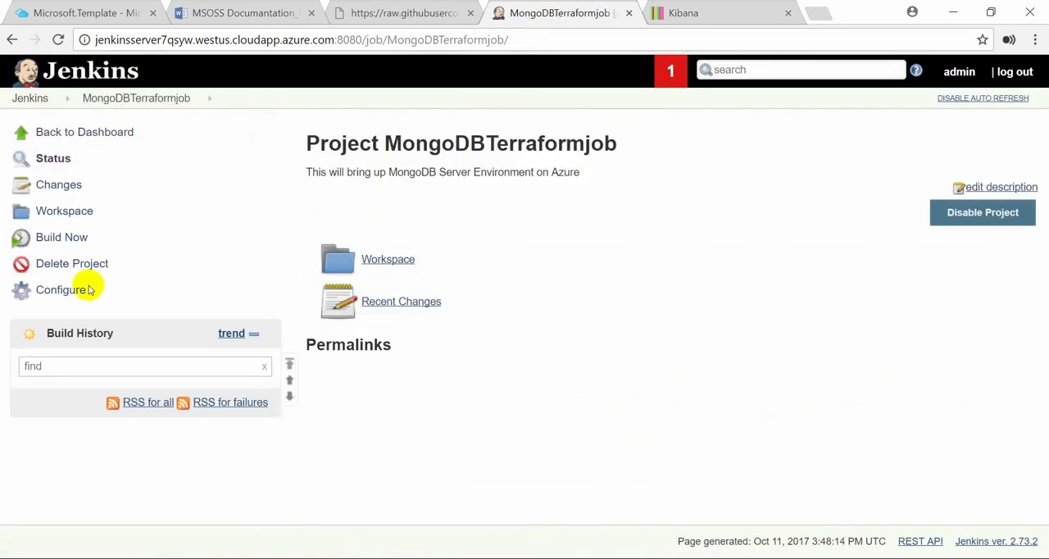
pyautogui.click(65, 291)
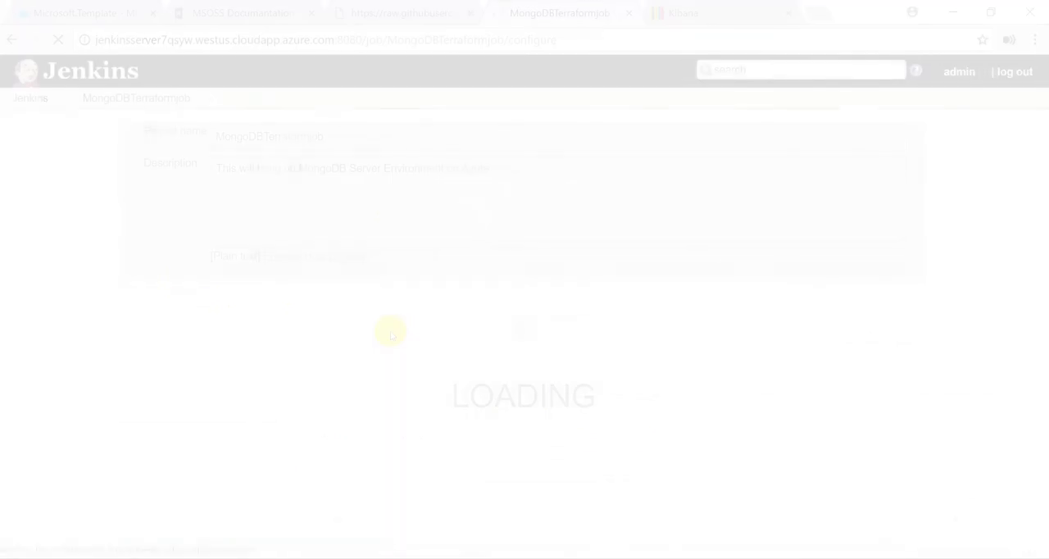
pyautogui.click(432, 379)
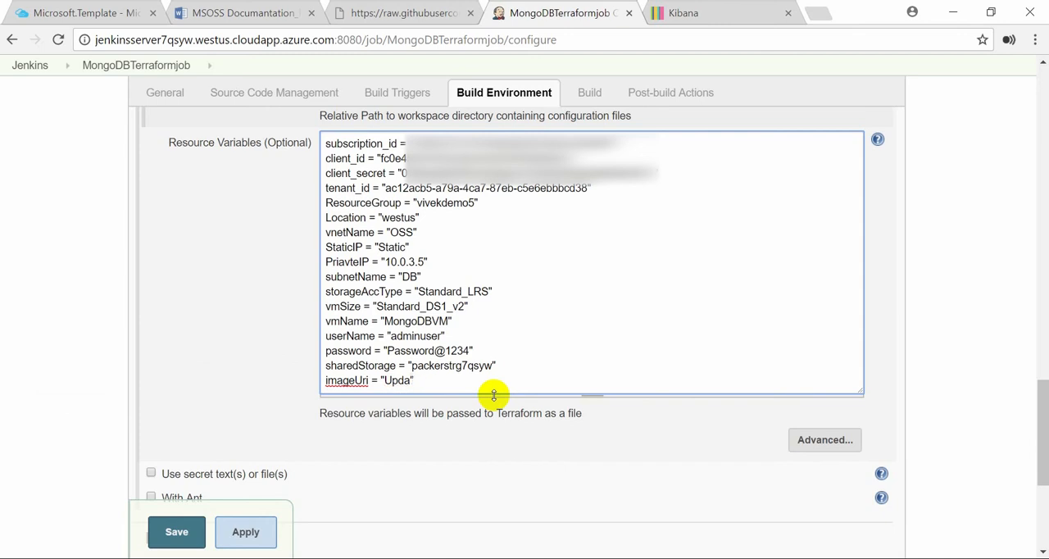
pyautogui.hotkey('ctrl', 'v')
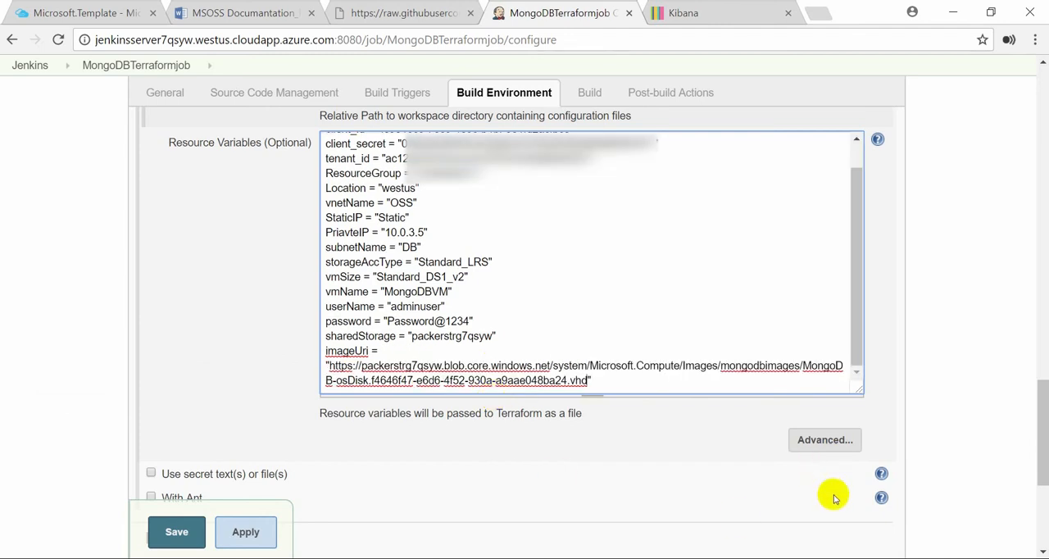
pyautogui.scroll(-3, 831, 494)
pyautogui.click(239, 500)
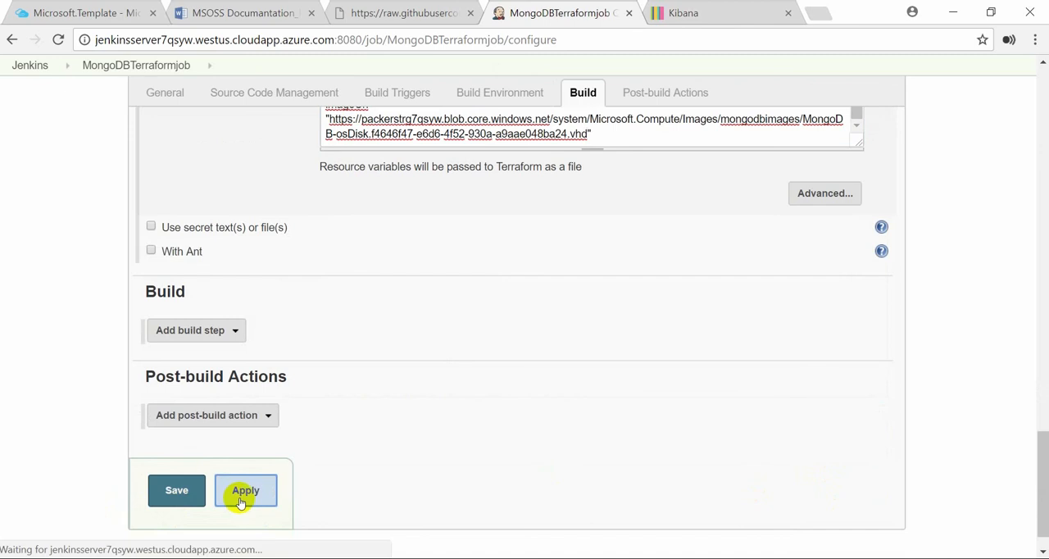
pyautogui.click(187, 501)
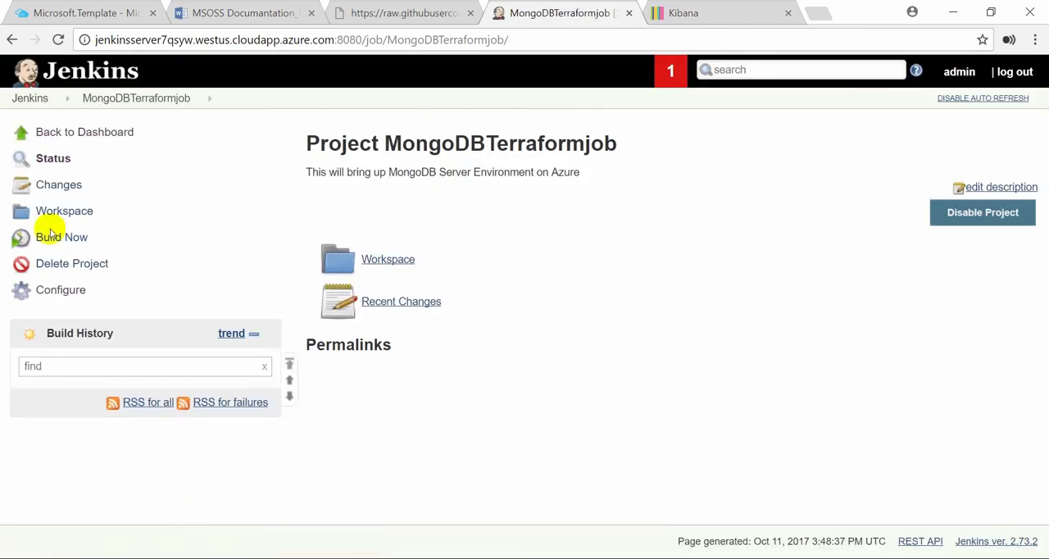
# Build MongoDBTerraformjob and check the outputs and finish status in the console log of build #1
pyautogui.click(51, 237)
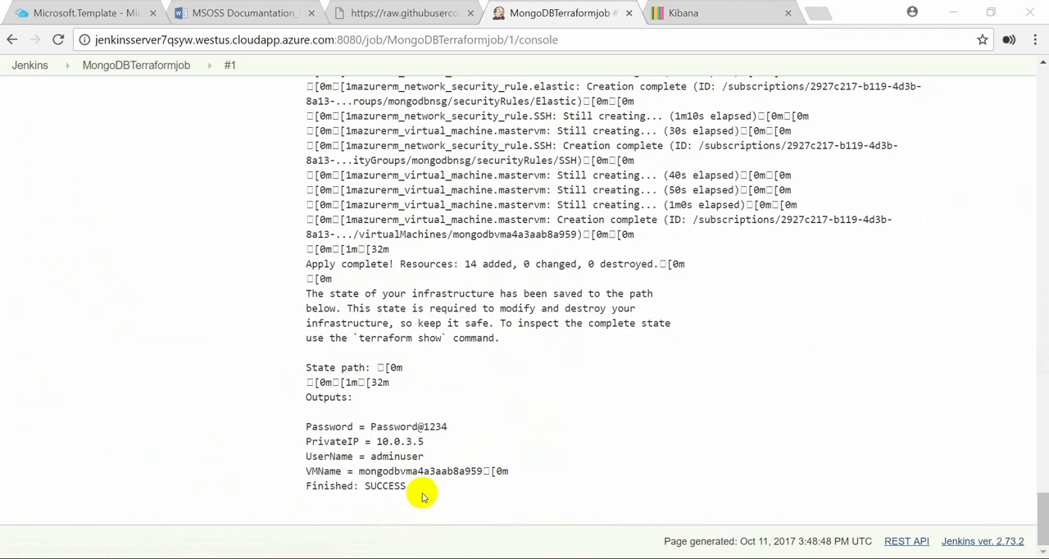
pyautogui.moveTo(414, 489); pyautogui.dragTo(300, 426)
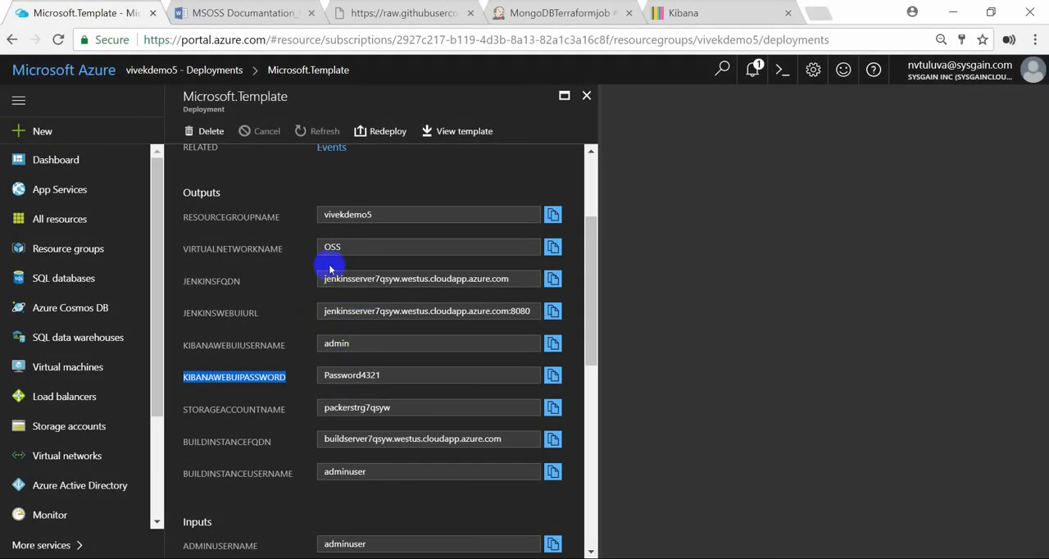
# Copy the build instance FQDN from the Azure deployment outputs and connect to it in PuTTY with the private key file, logging in as adminuser
pyautogui.click(552, 439)
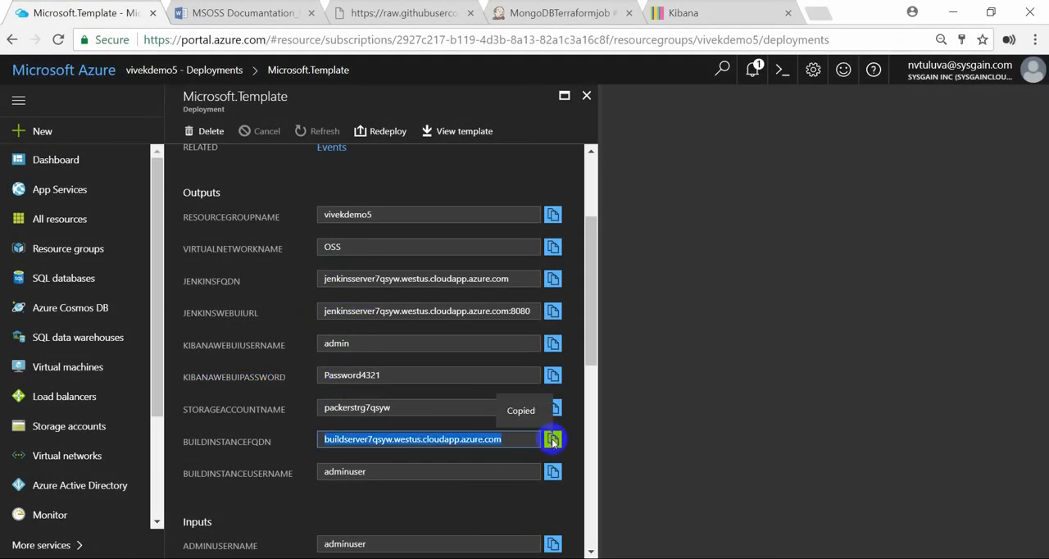
pyautogui.rightClick(393, 558)
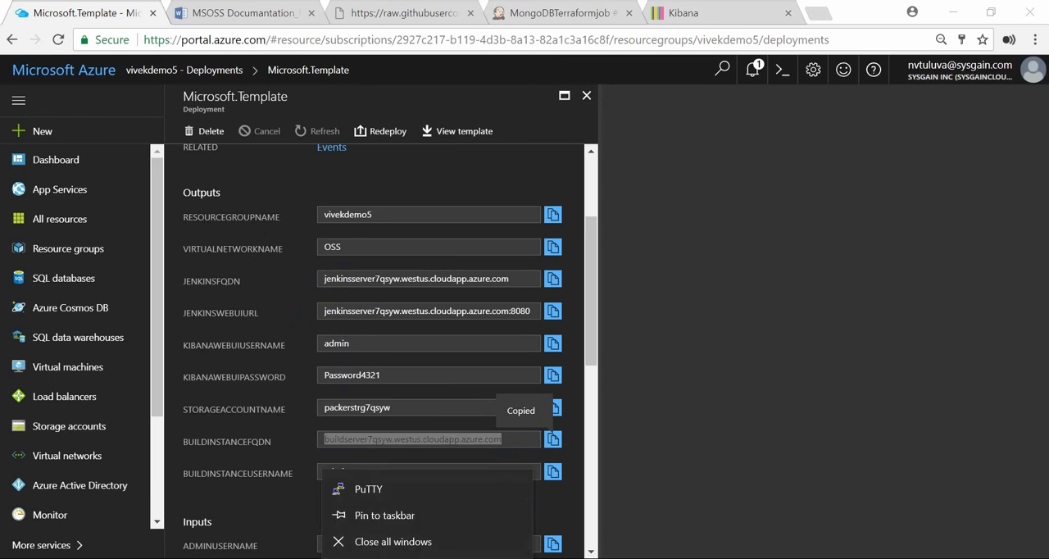
pyautogui.click(384, 484)
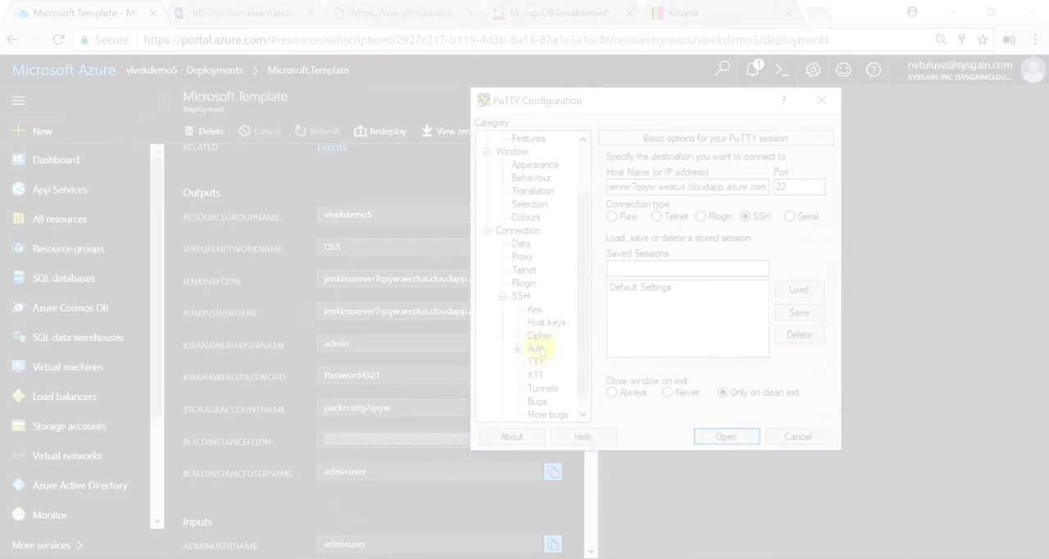
pyautogui.click(536, 348)
pyautogui.click(794, 327)
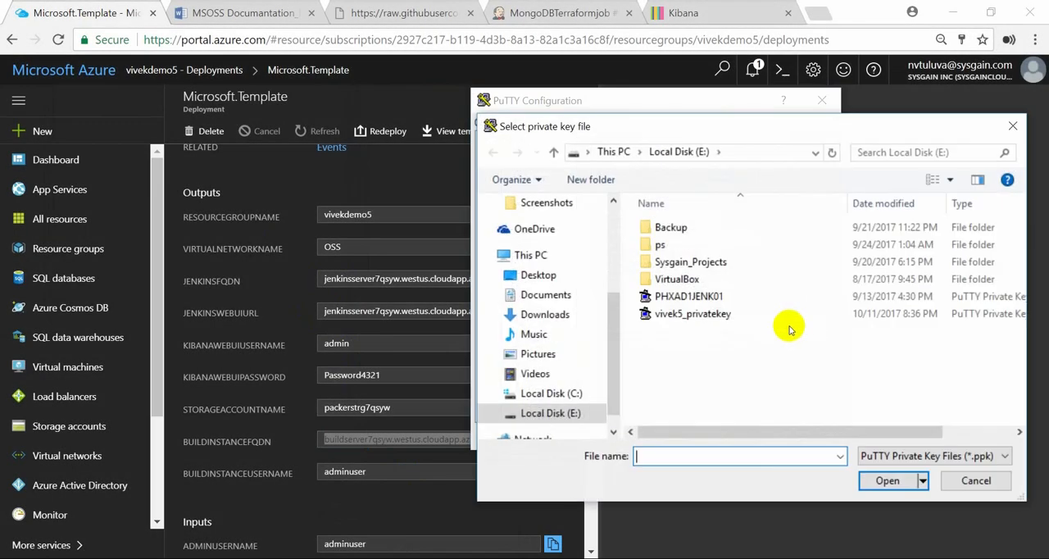
pyautogui.doubleClick(696, 381)
pyautogui.click(724, 435)
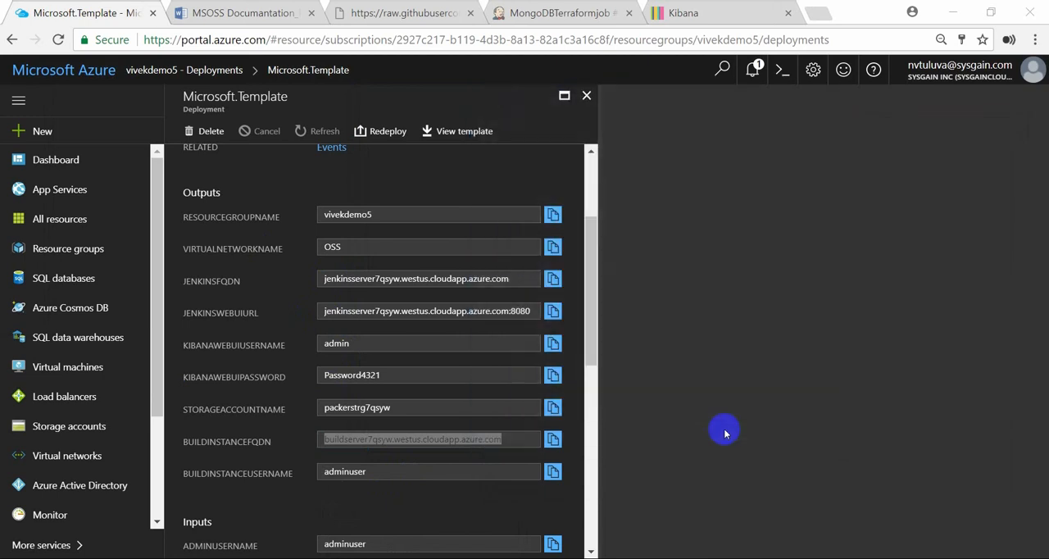
pyautogui.write('a')
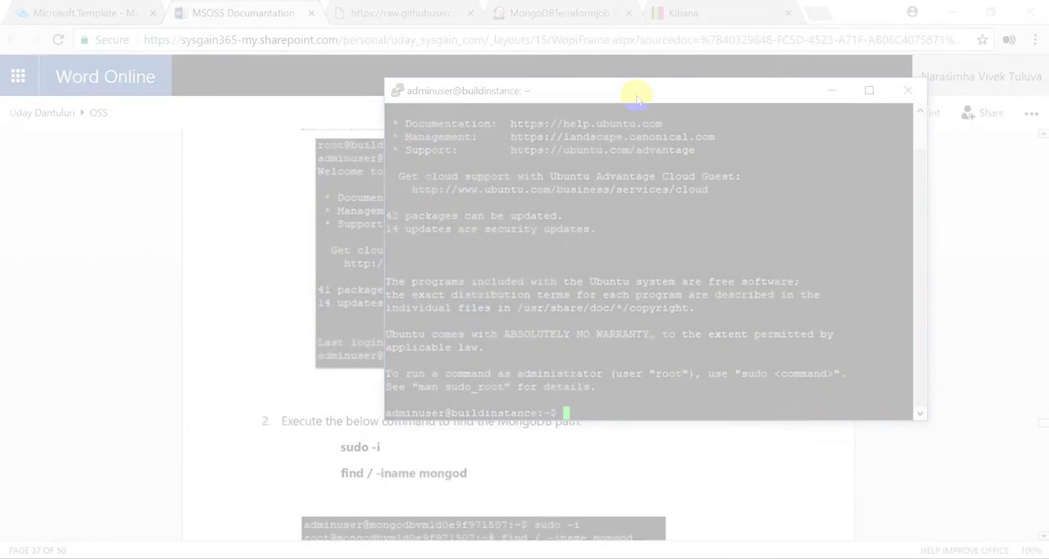
# Get a root shell with sudo -i and locate the MongoDB path on the MongoDB VM with find / -iname mongod
pyautogui.write('sudo -i')
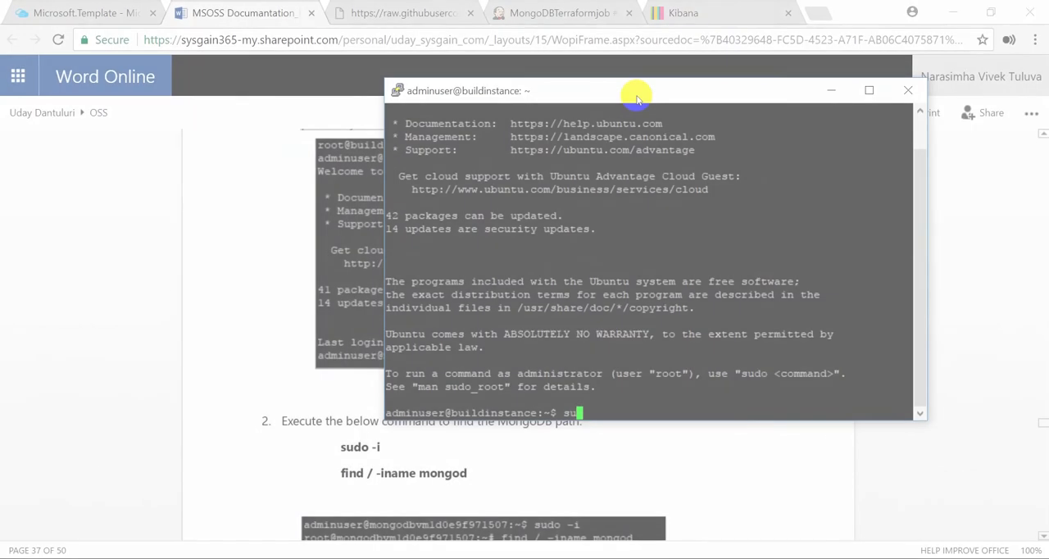
pyautogui.press('Return')
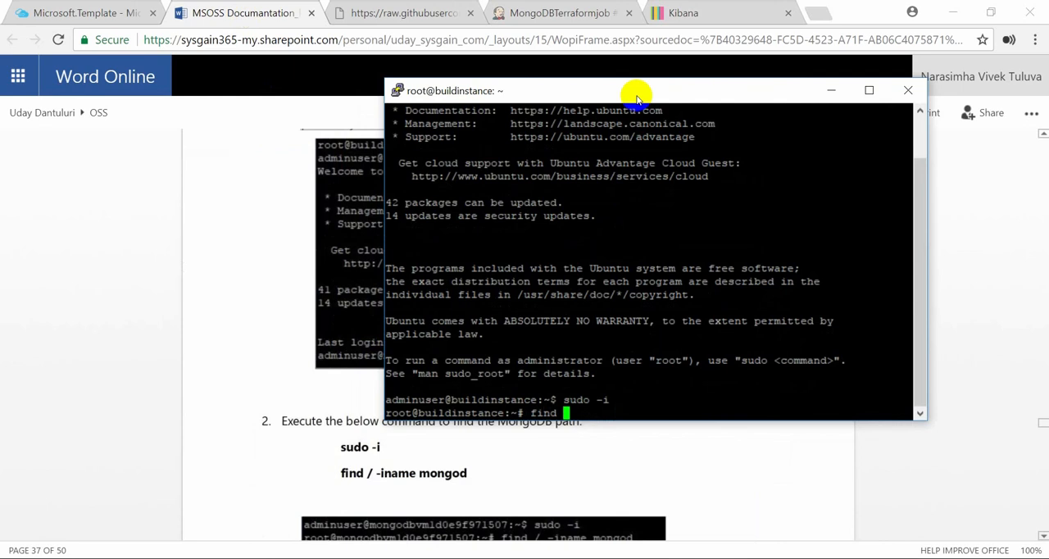
pyautogui.write('find / -iname mongod')
pyautogui.press('Return')
pyautogui.scroll(-3, 707, 482)
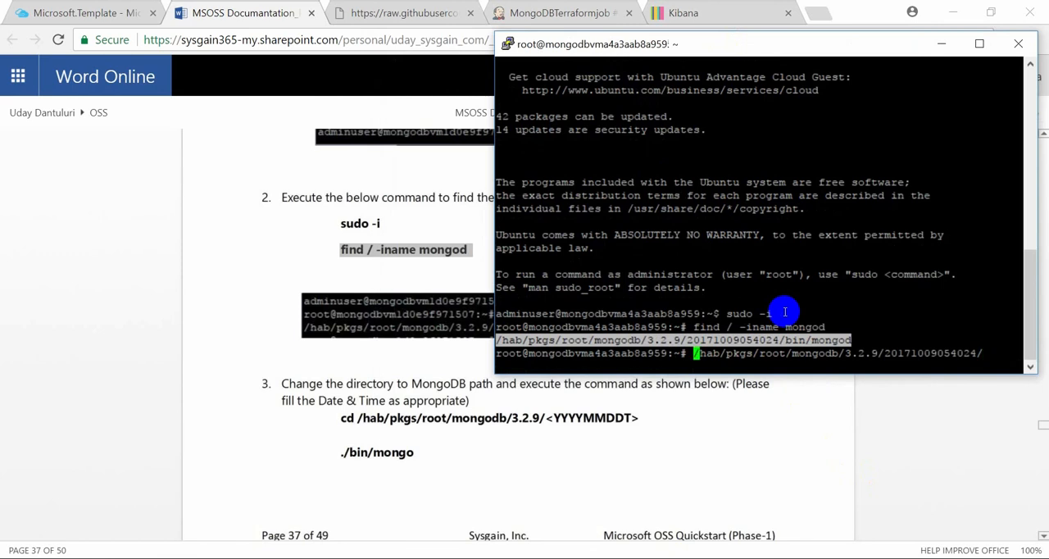
pyautogui.write('cd')
pyautogui.press('Return')
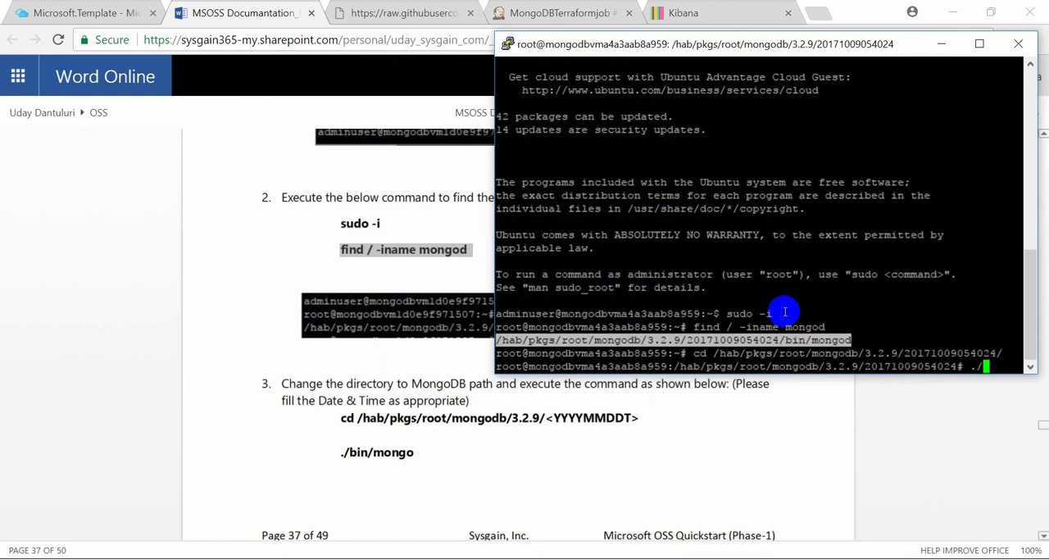
pyautogui.write('bin/mongo')
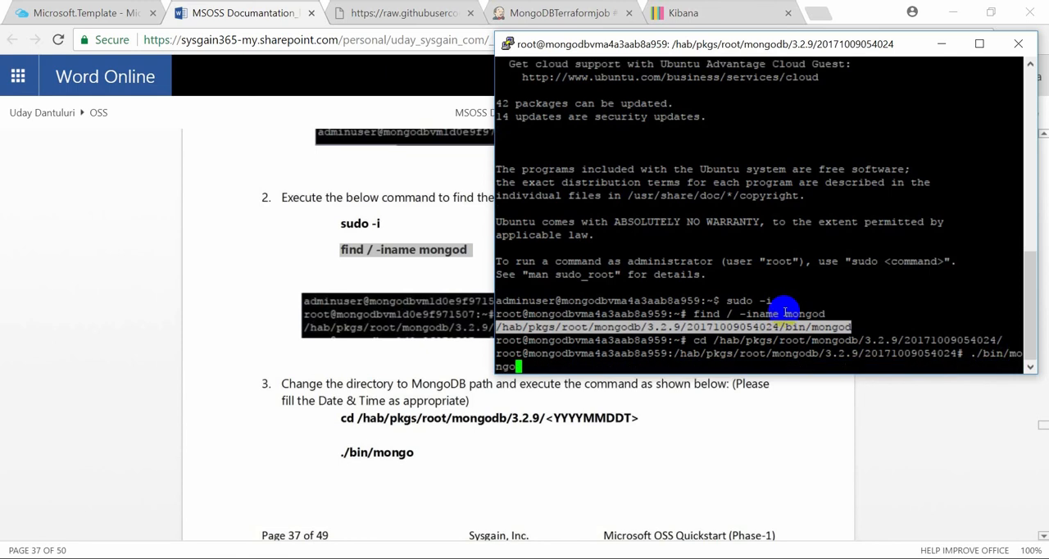
pyautogui.press('Return')
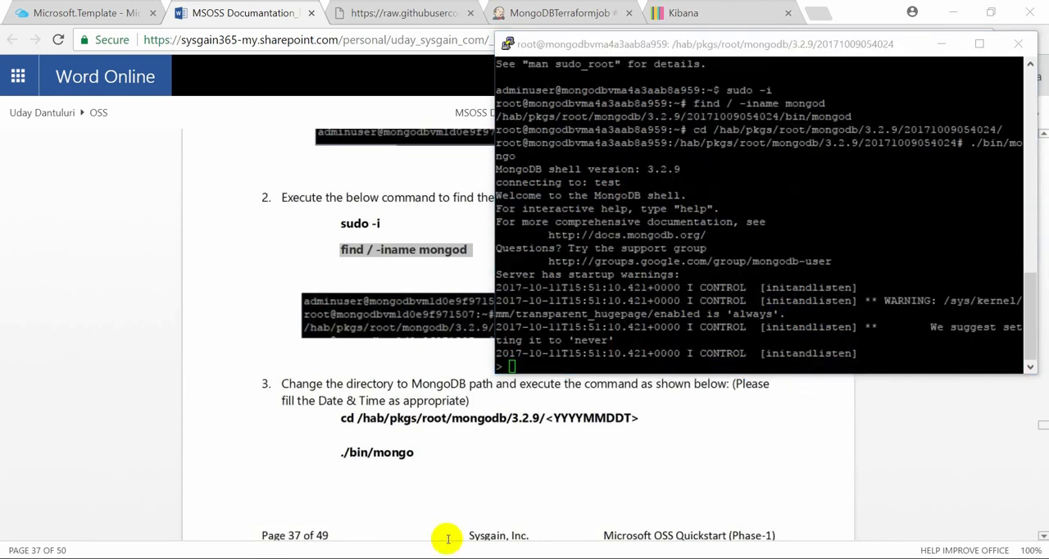
# Copy the validation command db.adminCommand( { listDatabases: 1 } ) from item 4 of the MSOSS document
pyautogui.click(447, 537)
pyautogui.scroll(-3, 508, 463)
pyautogui.scroll(-1, 540, 465)
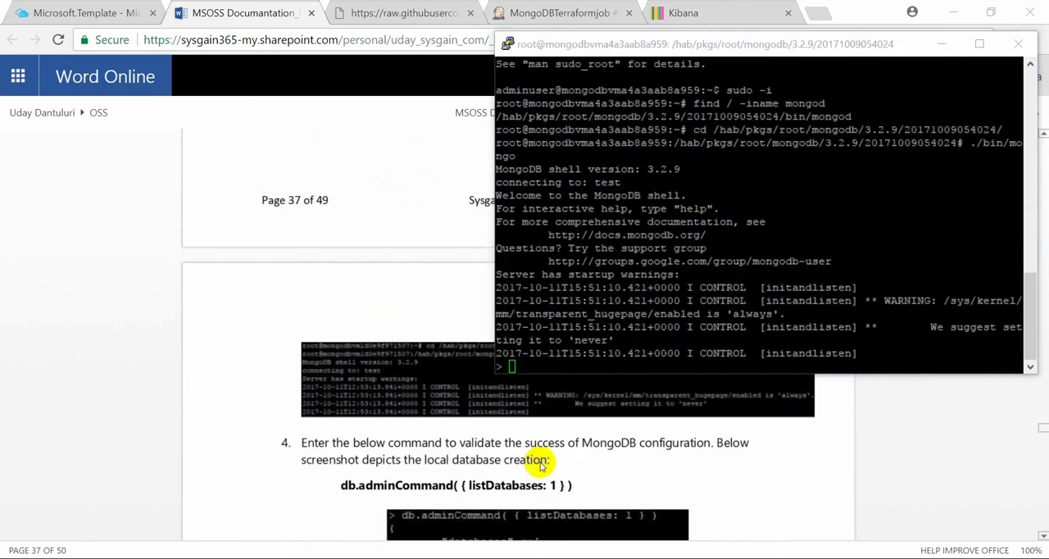
pyautogui.scroll(1, 540, 466)
pyautogui.scroll(-1, 540, 466)
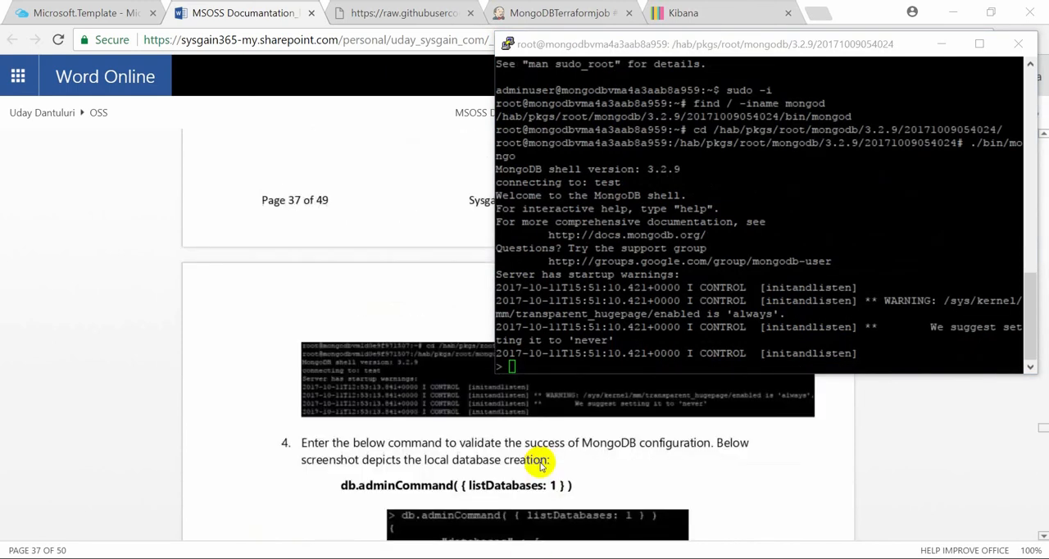
pyautogui.click(339, 483)
pyautogui.tripleClick(342, 484)
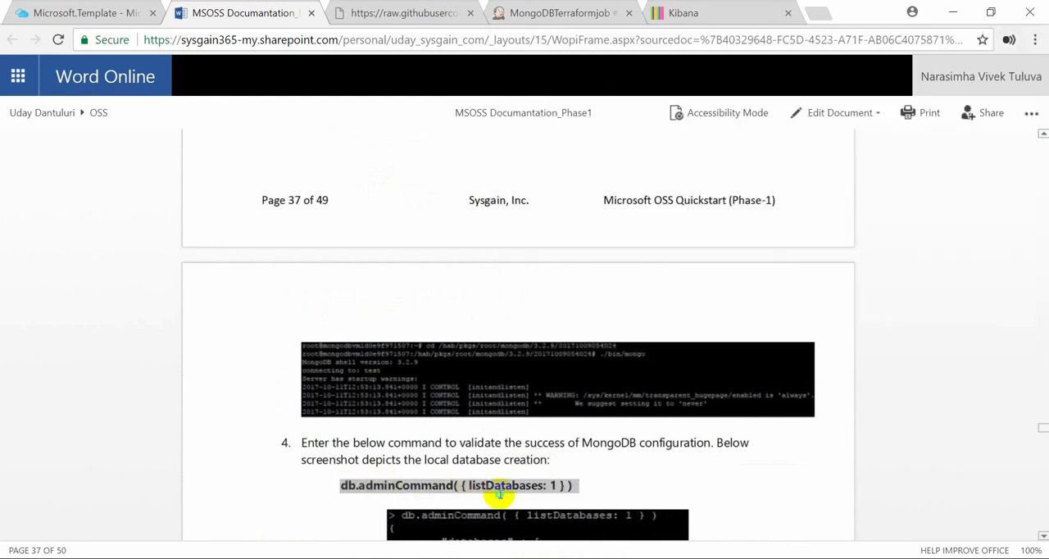
pyautogui.rightClick(496, 489)
pyautogui.click(531, 504)
# Switch to the PuTTY session and run db.adminCommand( { listDatabases: 1 } ) in the MongoDB shell, highlighting its output
pyautogui.click(427, 558)
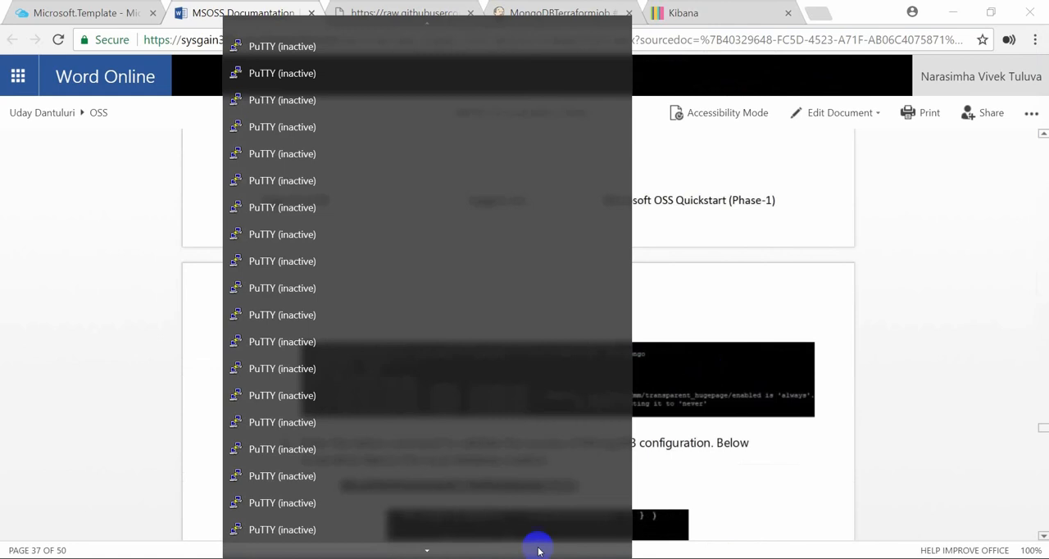
pyautogui.moveTo(433, 550)
pyautogui.click(421, 529)
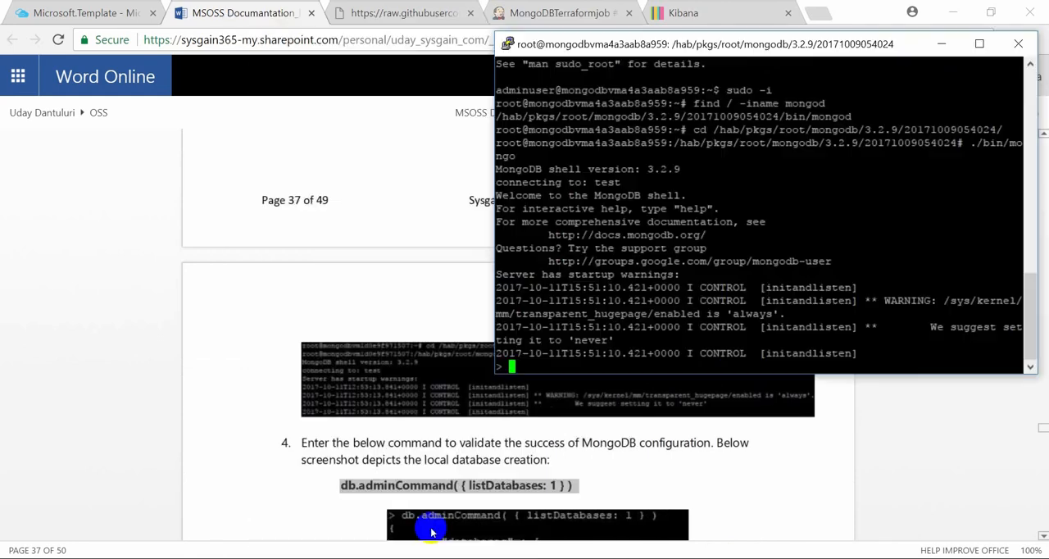
pyautogui.rightClick(745, 279)
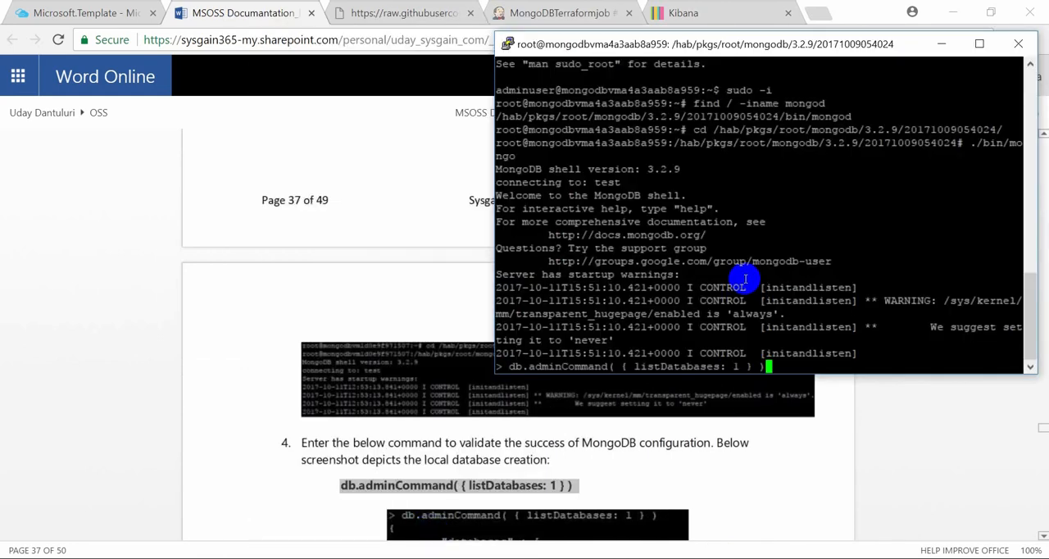
pyautogui.press('Return')
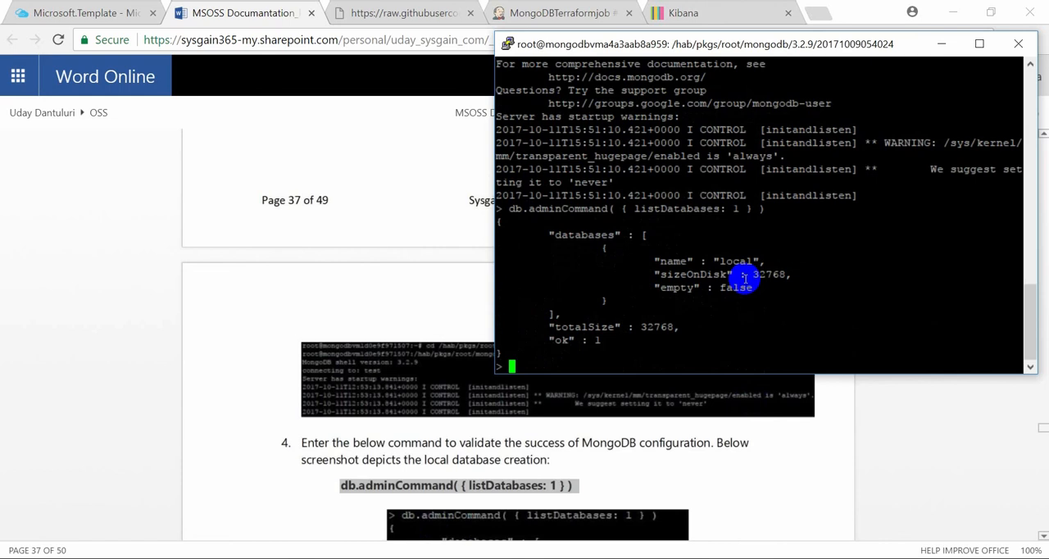
pyautogui.moveTo(506, 357); pyautogui.dragTo(492, 219)
# Check item 5 of the MSOSS document and leave the MongoDB shell with exit
pyautogui.scroll(-5, 448, 370)
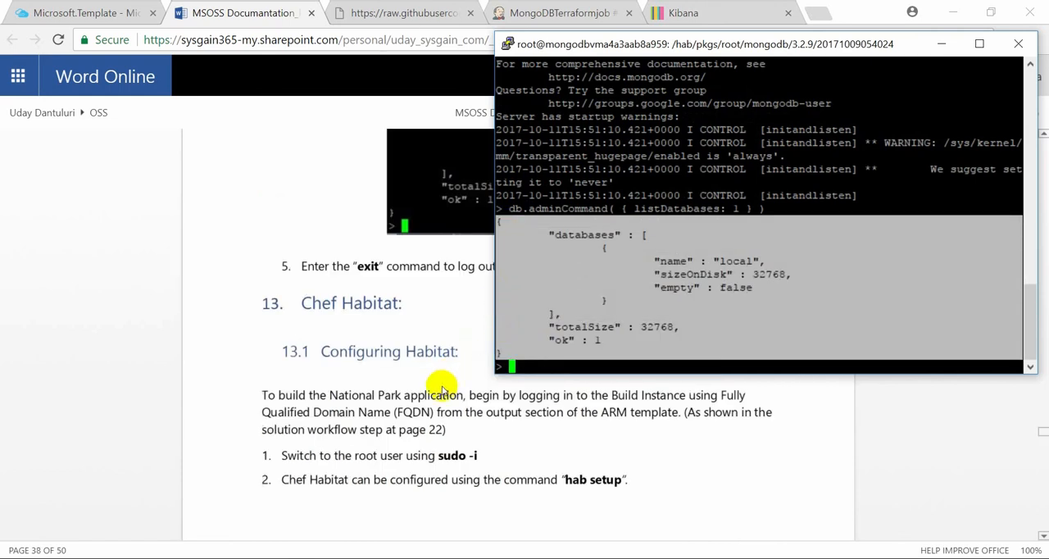
pyautogui.scroll(3, 441, 385)
pyautogui.click(595, 361)
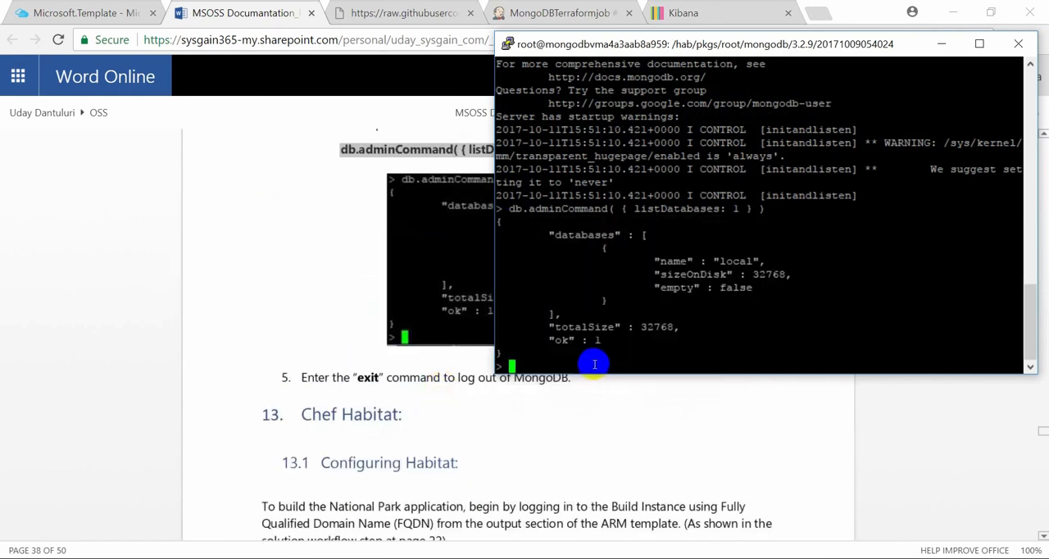
pyautogui.write('exit')
pyautogui.press('Return')
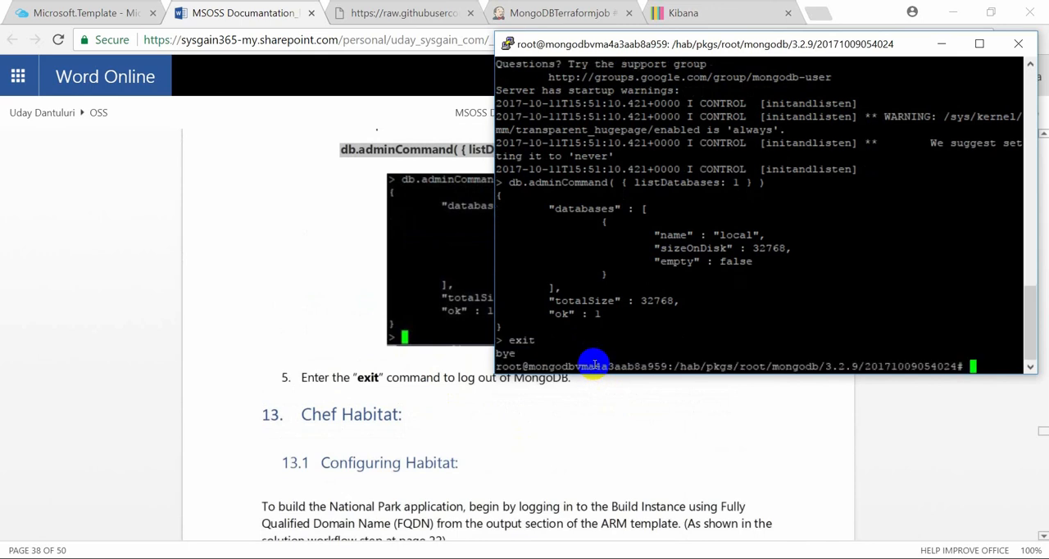
# Review section 13.1 Configuring Habitat in the document, and exit the MongoDB VM session in PuTTY to get back to the build instance
pyautogui.click(513, 454)
pyautogui.scroll(-3, 514, 453)
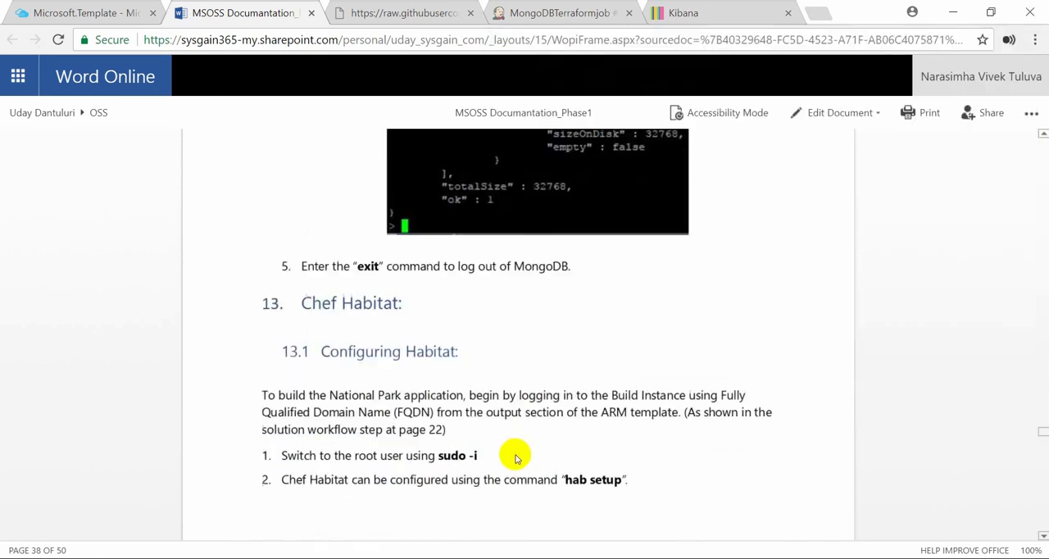
pyautogui.moveTo(260, 396); pyautogui.dragTo(479, 464)
pyautogui.click(662, 459)
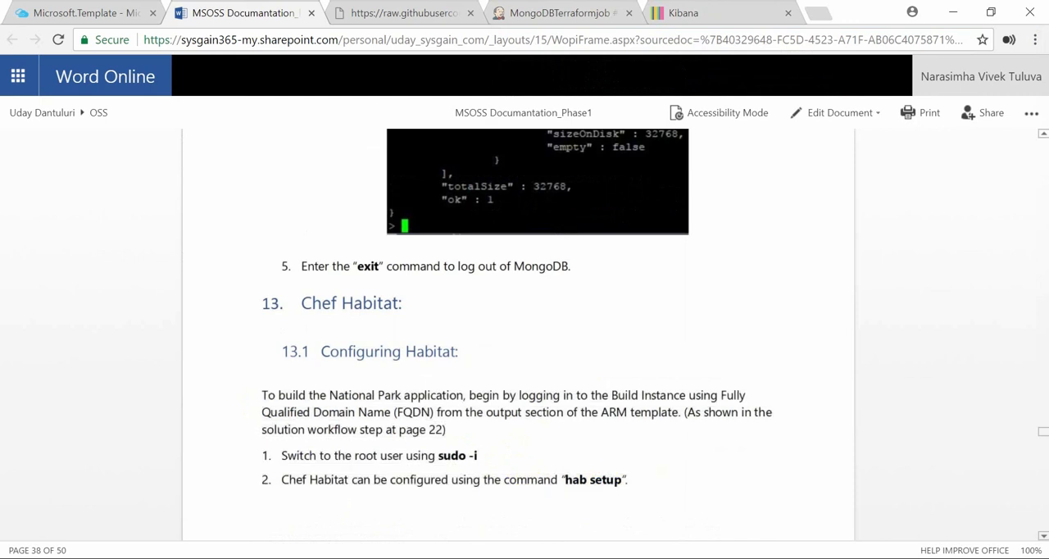
pyautogui.click(427, 558)
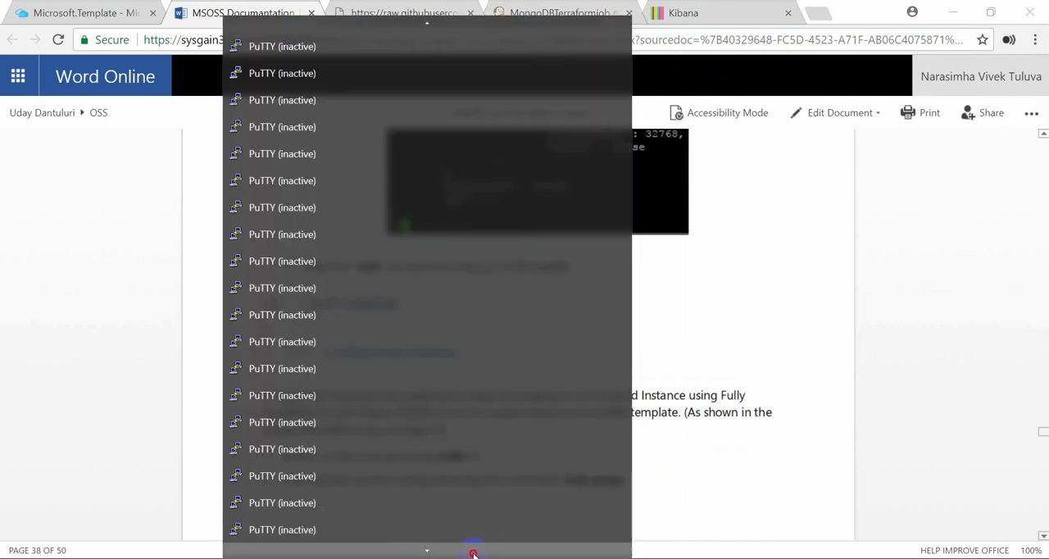
pyautogui.click(462, 531)
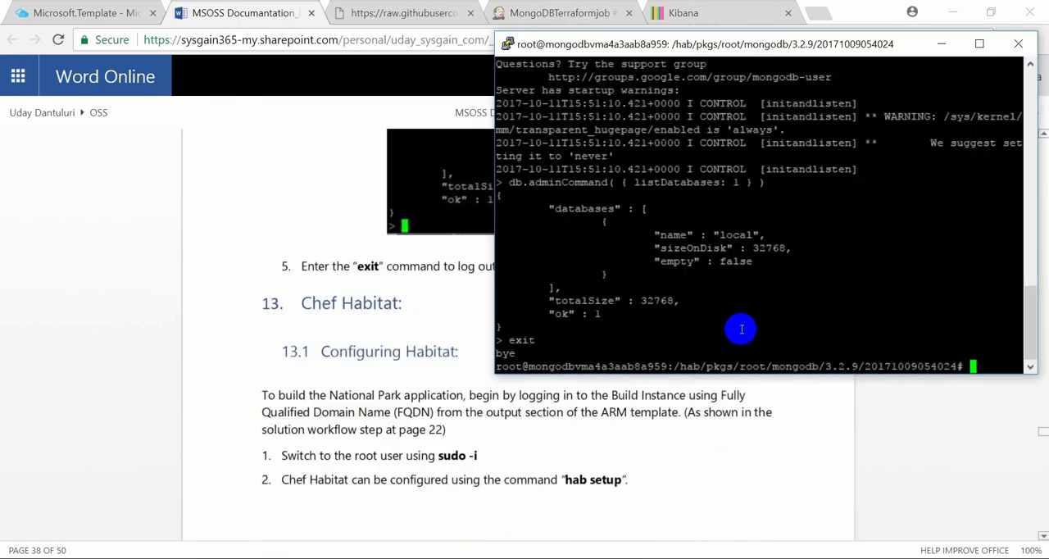
pyautogui.write('exit')
pyautogui.press('Return')
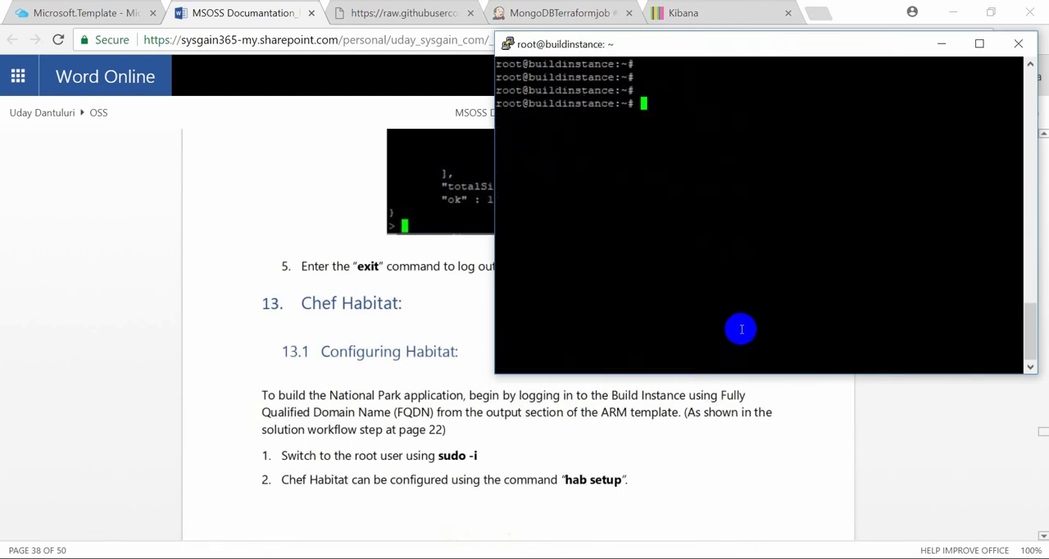
# Switch to the root user with sudo -i on the build instance and start the Habitat configuration with hab setup
pyautogui.write('sudo -i')
pyautogui.press('Return')
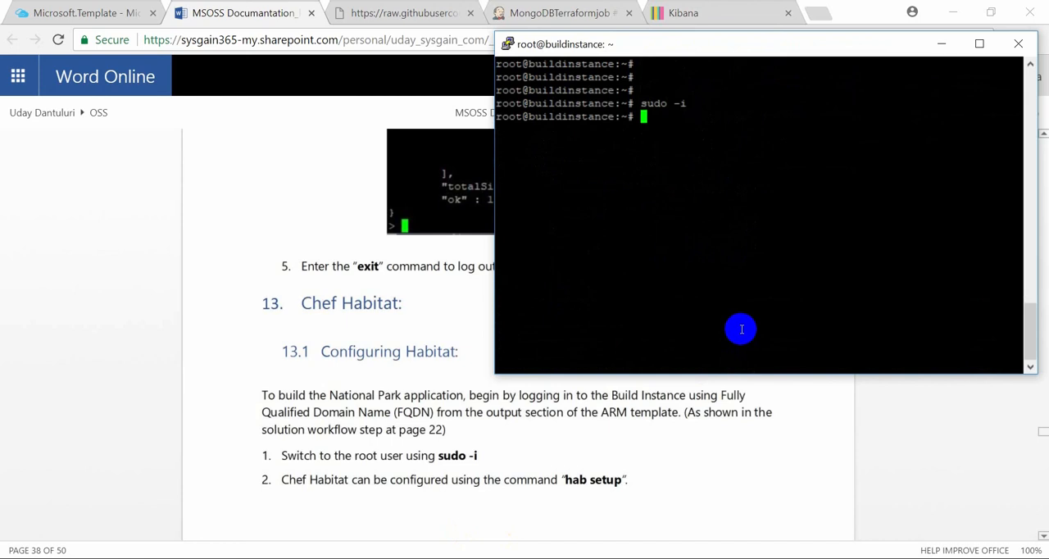
pyautogui.write('hab setup')
pyautogui.press('Return')
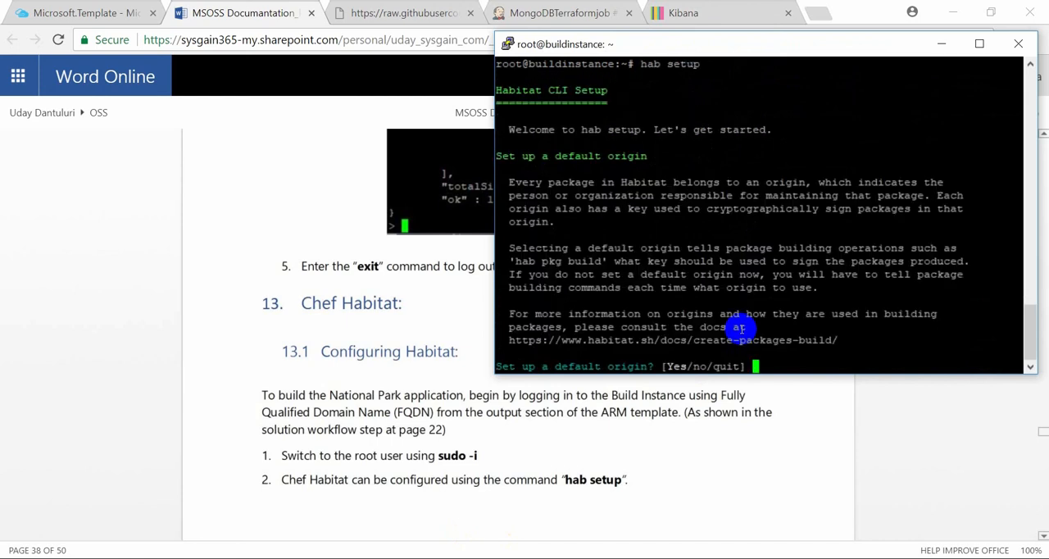
# Answer Yes to setting up a default origin, accept the origin name root, and create its origin key
pyautogui.write('Yes')
pyautogui.press('Return')
pyautogui.scroll(-5, 603, 474)
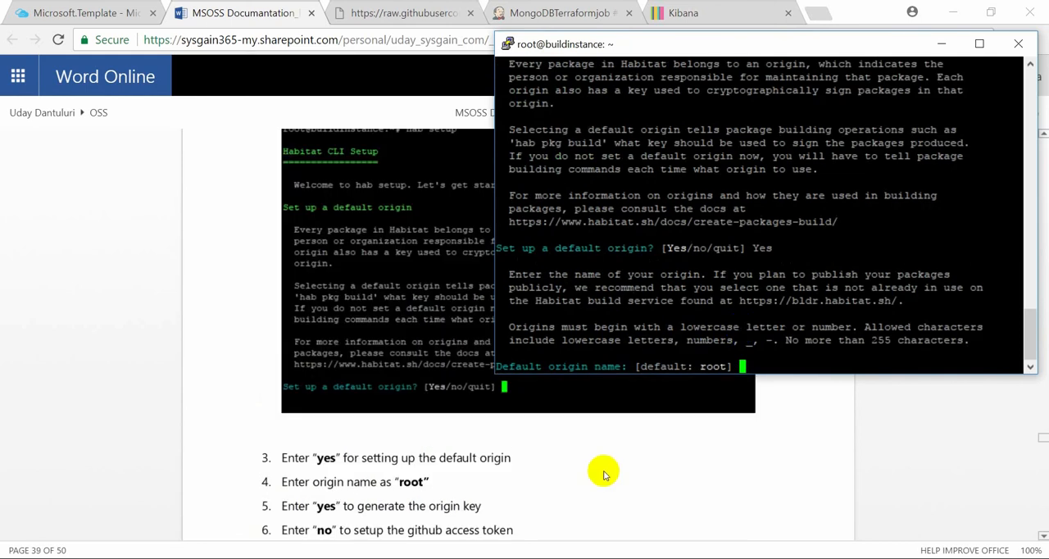
pyautogui.press('Return')
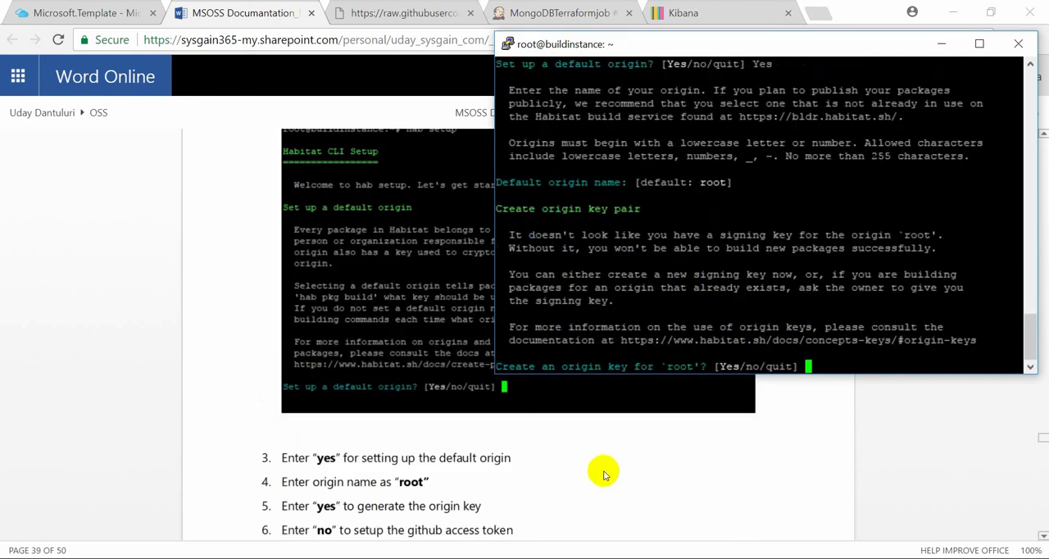
pyautogui.write('Yes')
pyautogui.press('Return')
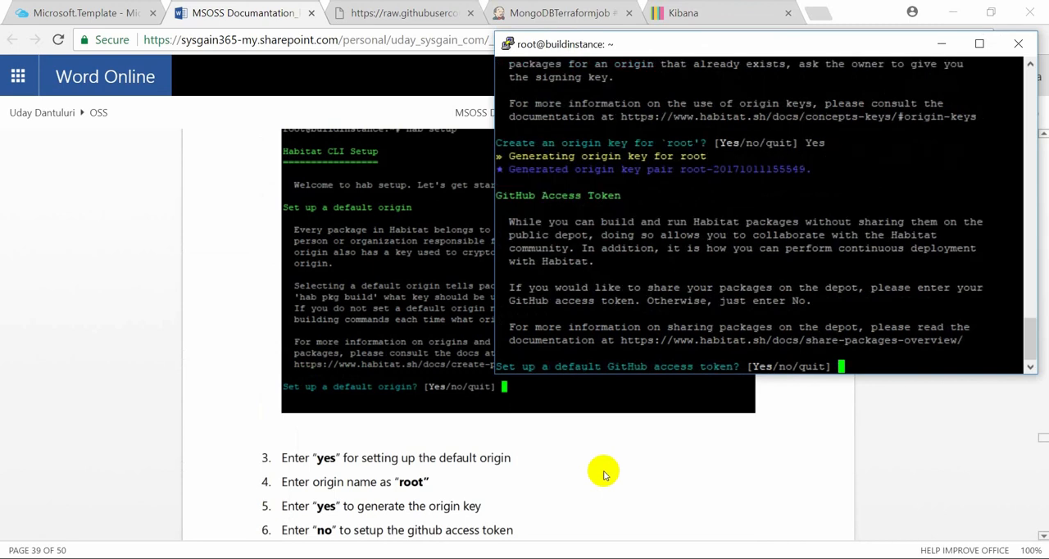
# Answer no to the default GitHub access token and Yes to enabling analytics to finish the Habitat setup
pyautogui.write('no')
pyautogui.press('Return')
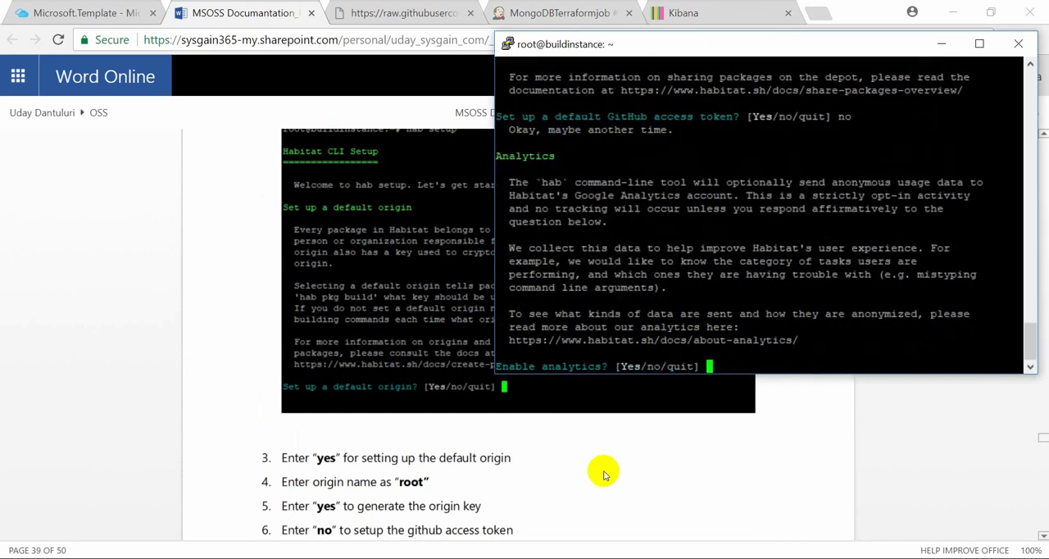
pyautogui.write('Yes')
pyautogui.press('Return')
pyautogui.scroll(-5, 603, 474)
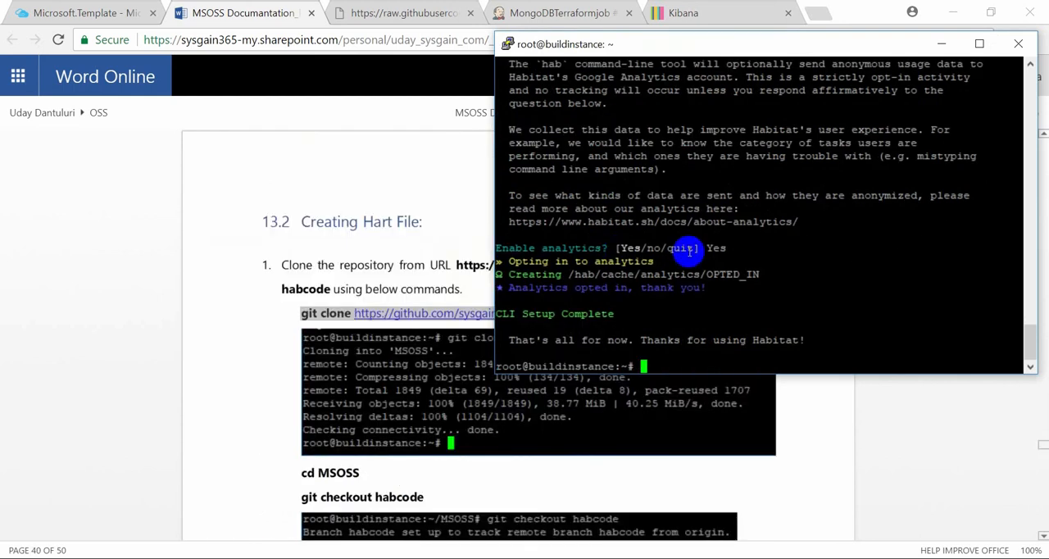
pyautogui.hotkey('ctrl', 'l')
pyautogui.press('Return')
pyautogui.press('Return')
pyautogui.press('Return')
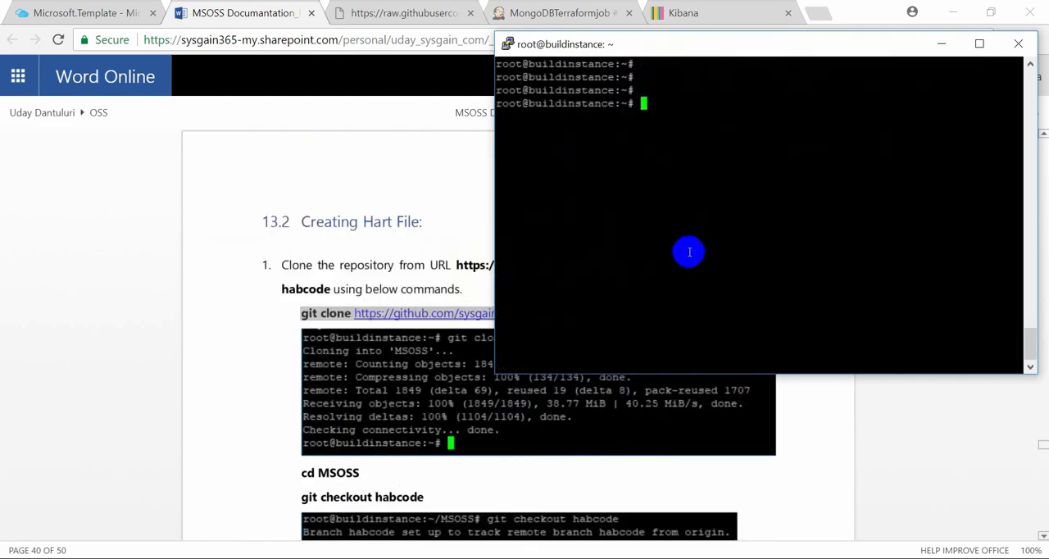
pyautogui.rightClick(689, 251)
pyautogui.press('Return')
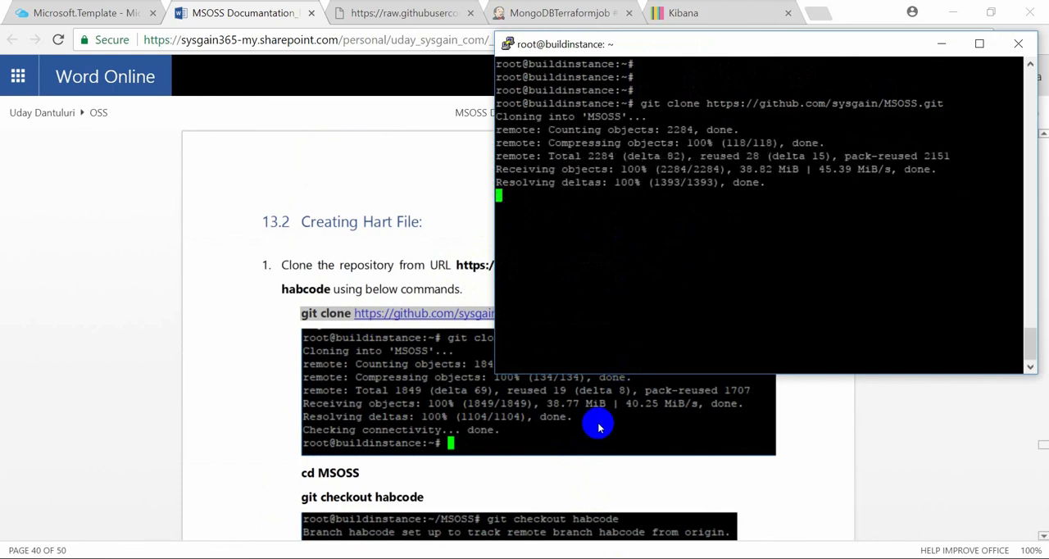
# Change to the MSOSS directory and switch to the habcode branch with git checkout habcode
pyautogui.scroll(-3, 598, 426)
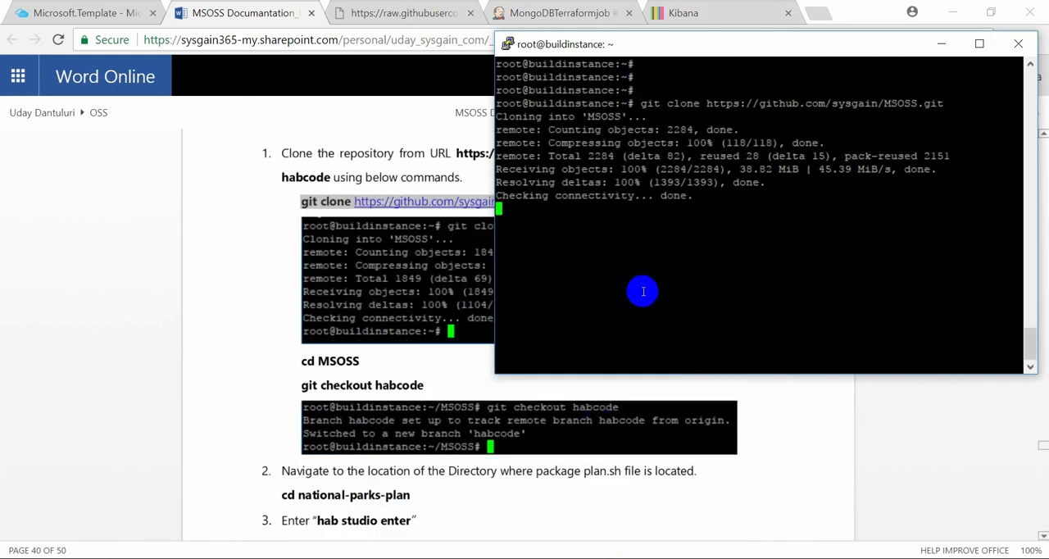
pyautogui.write('cd M')
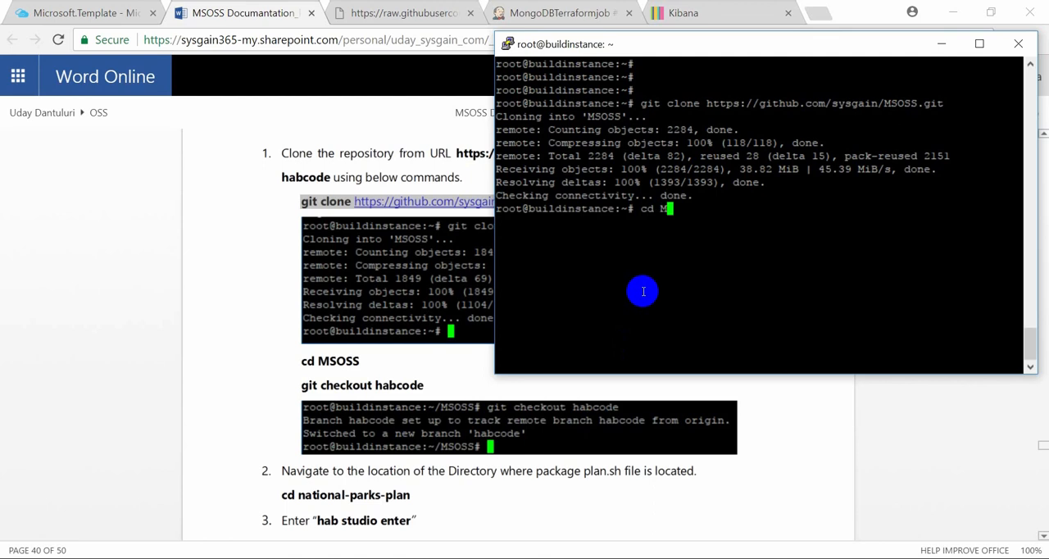
pyautogui.press('Tab')
pyautogui.press('Return')
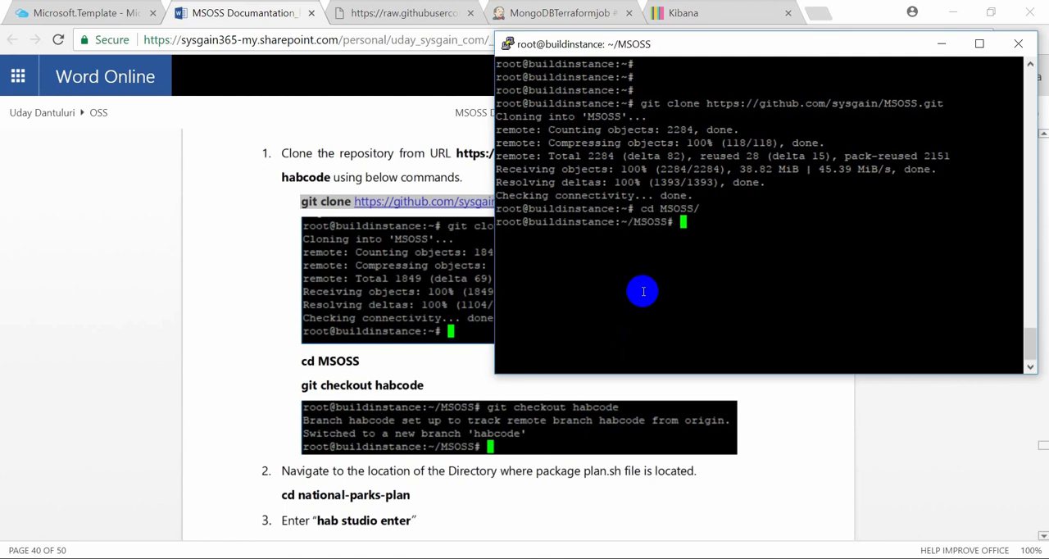
pyautogui.write('git checkout')
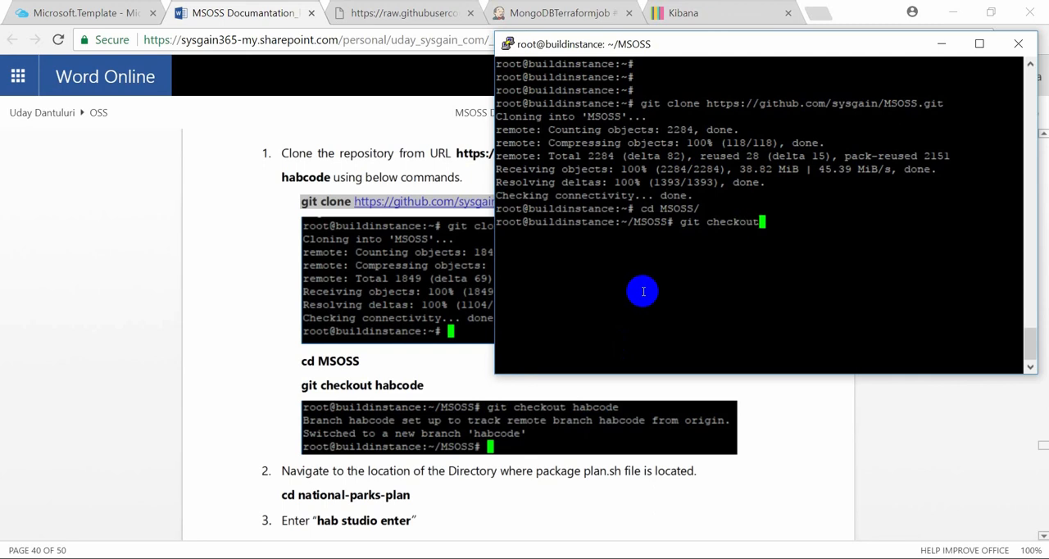
pyautogui.write(' habcode')
pyautogui.press('Return')
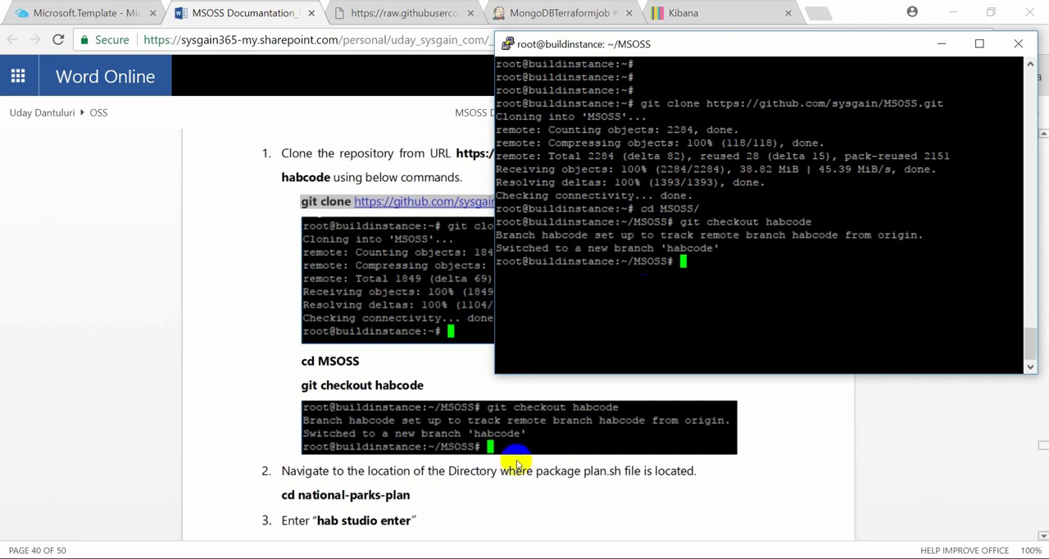
# Change to the national-parks-plan/ directory that contains the package's plan.sh file
pyautogui.write('hab')
pyautogui.press('BackSpace')
pyautogui.press('BackSpace')
pyautogui.press('BackSpace')
pyautogui.write('cd national-parks-plan/')
pyautogui.press('Return')
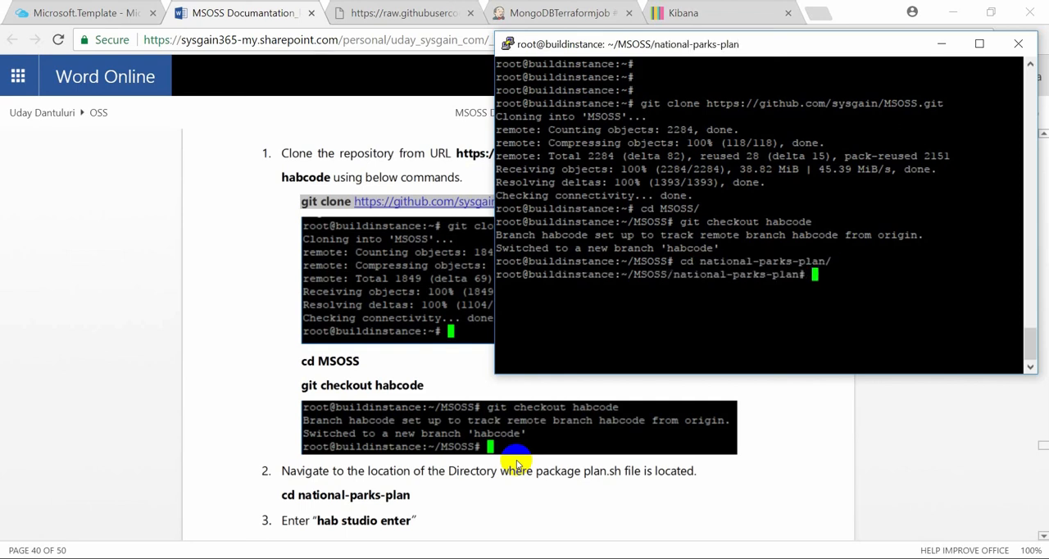
# Enter the Habitat studio from the national-parks-plan directory with hab studio enter
pyautogui.write('hab studio enter')
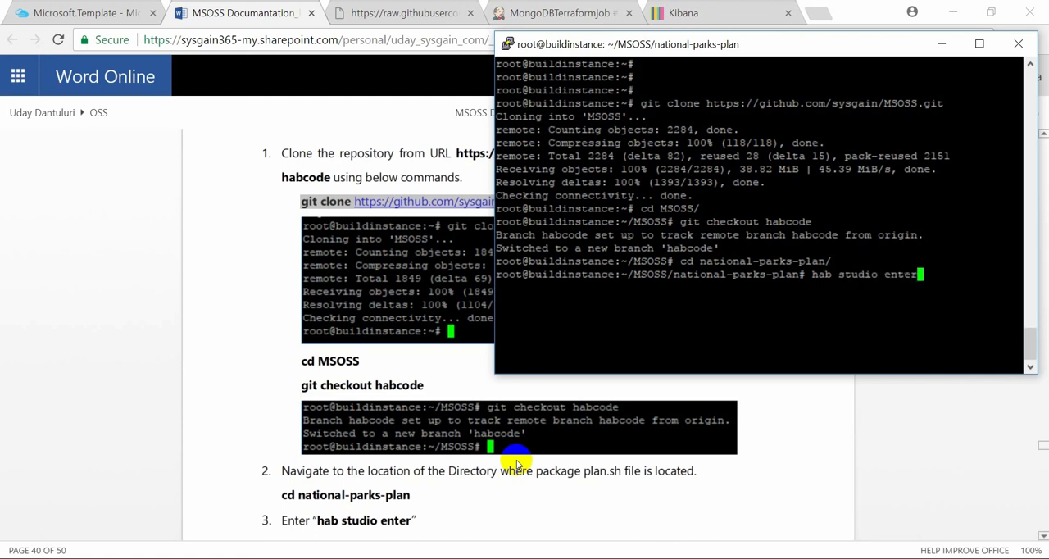
pyautogui.press('Return')
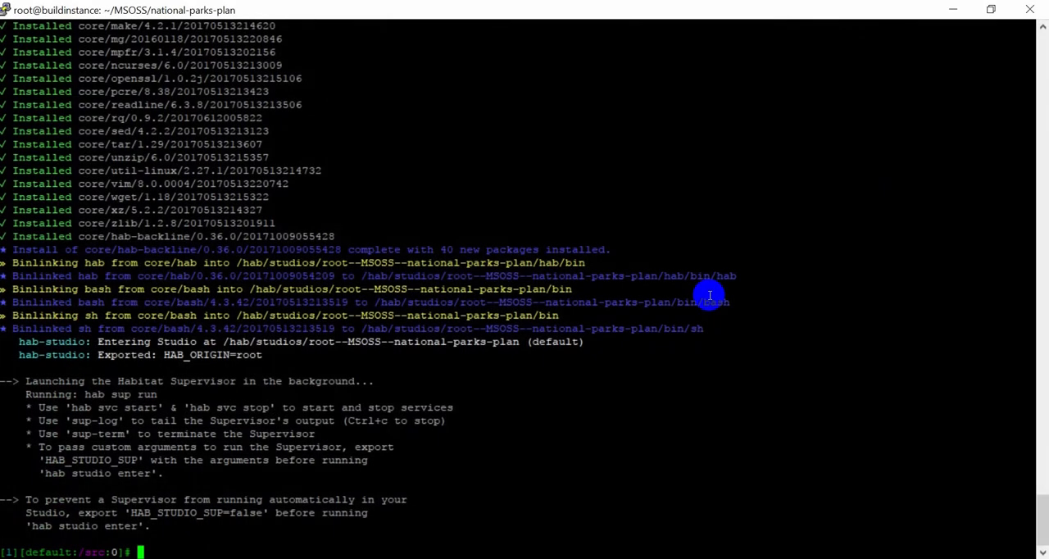
# Build the national-parks package in the Habitat studio and leave the studio with exit
pyautogui.write('buid')
pyautogui.press('BackSpace')
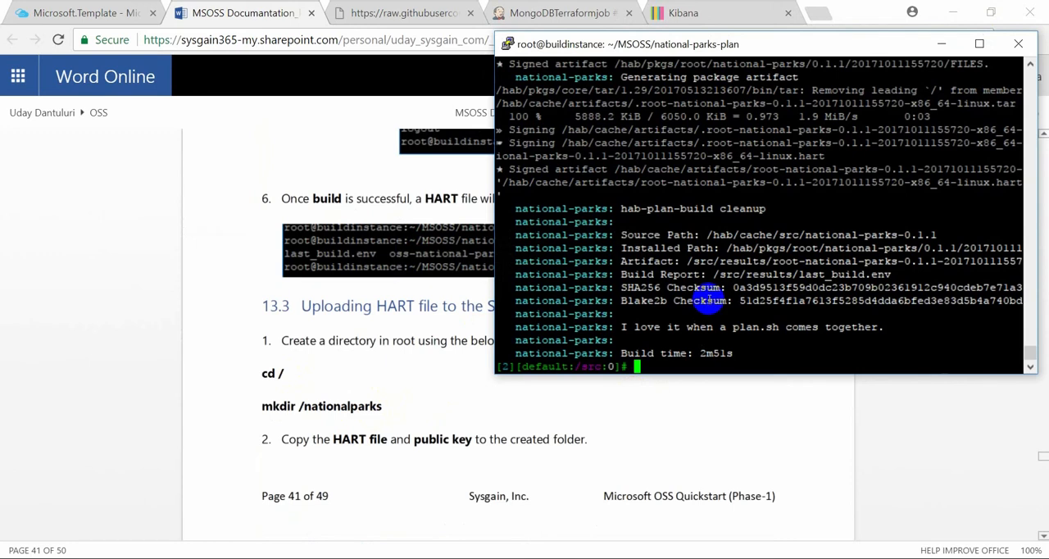
pyautogui.write('exit')
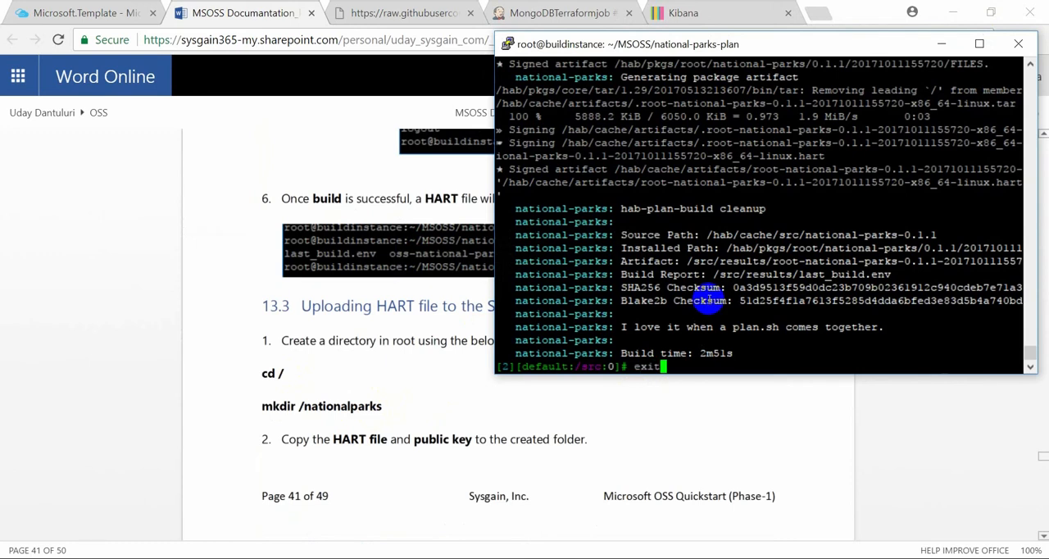
pyautogui.press('Return')
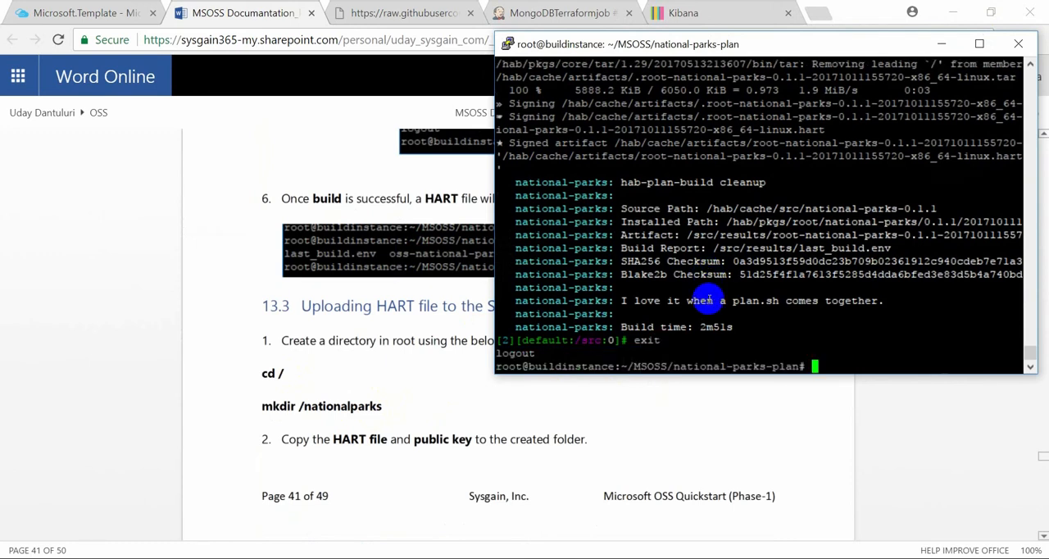
# Go to the root directory with cd / and create a directory named nationalparks there
pyautogui.write('cd /')
pyautogui.press('Return')
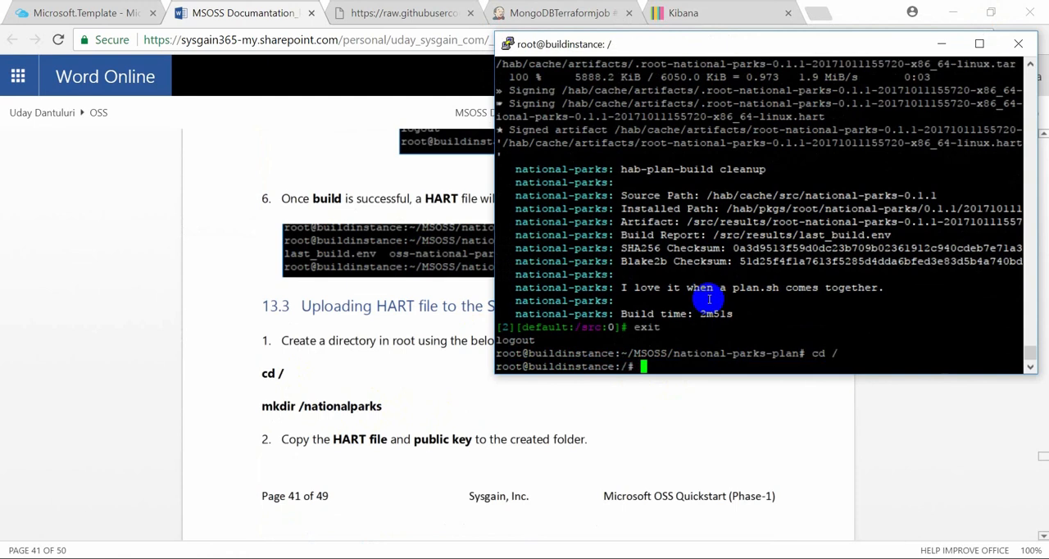
pyautogui.write('mkdir national')
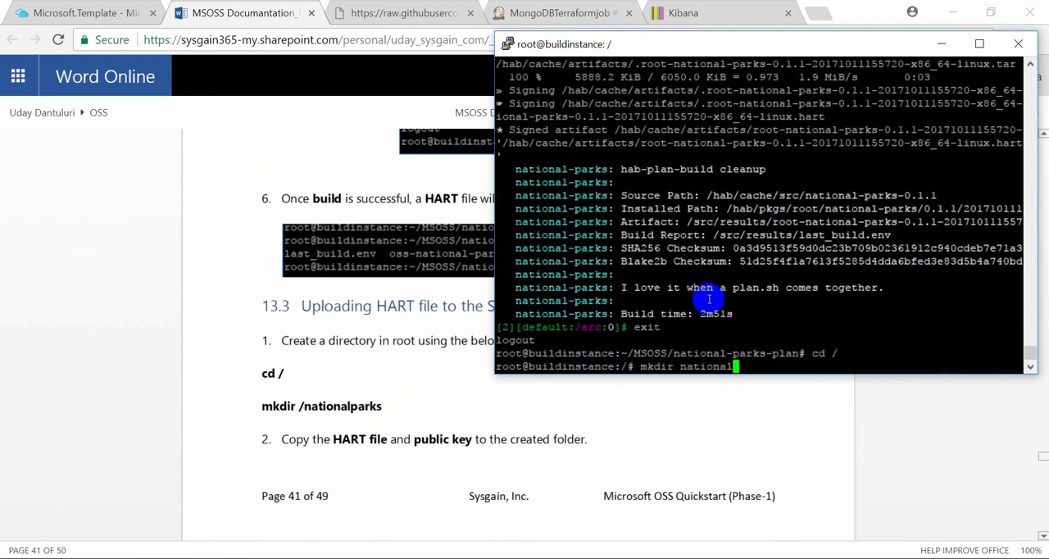
pyautogui.write('parks')
pyautogui.press('Return')
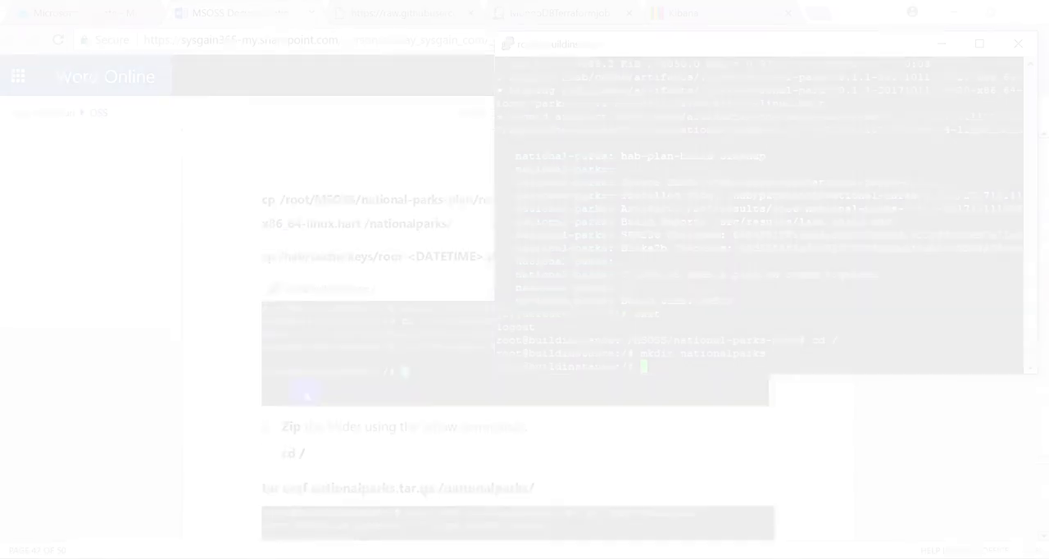
pyautogui.write('cp ')
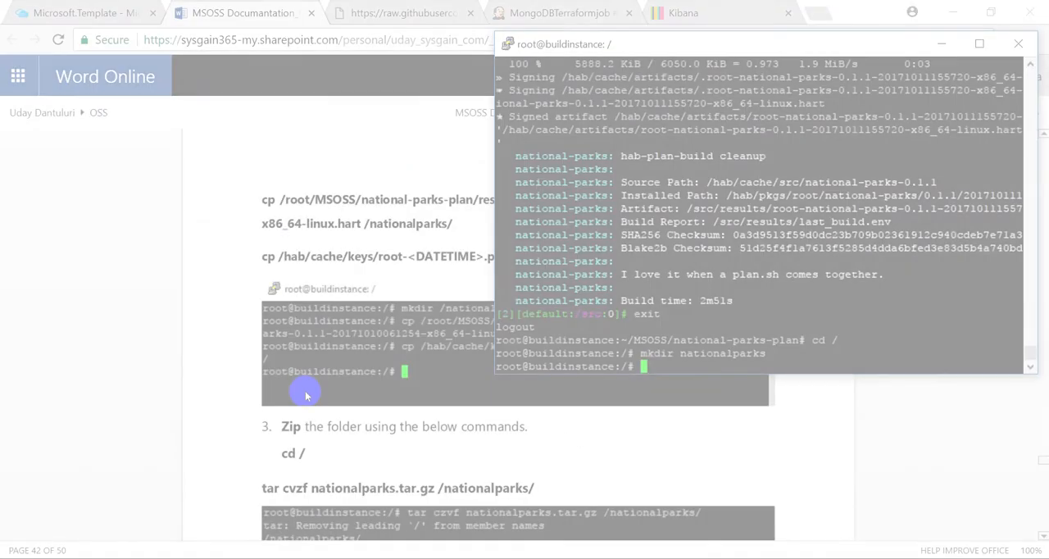
pyautogui.write('/root/')
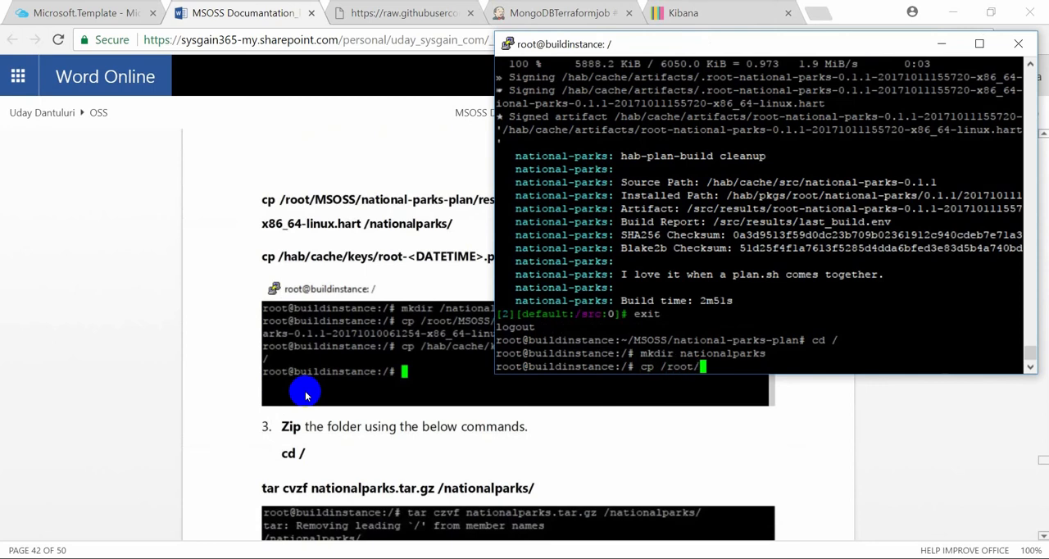
pyautogui.press('BackSpace')
pyautogui.press('BackSpace')
pyautogui.write('t/M')
pyautogui.press('Tab')
pyautogui.write('n')
pyautogui.press('Tab')
pyautogui.click(306, 396)
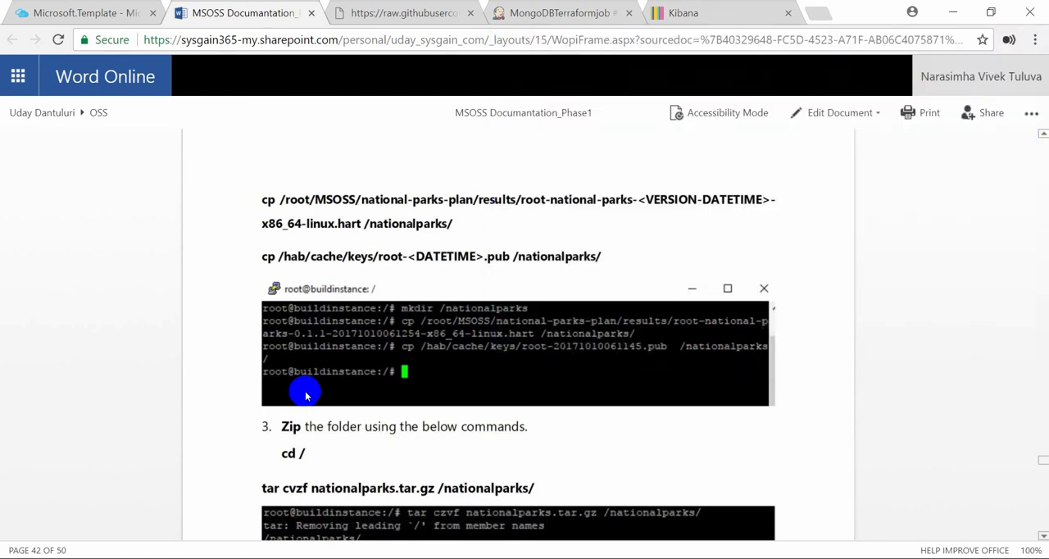
pyautogui.hotkey('alt', 'Tab')
pyautogui.write('re')
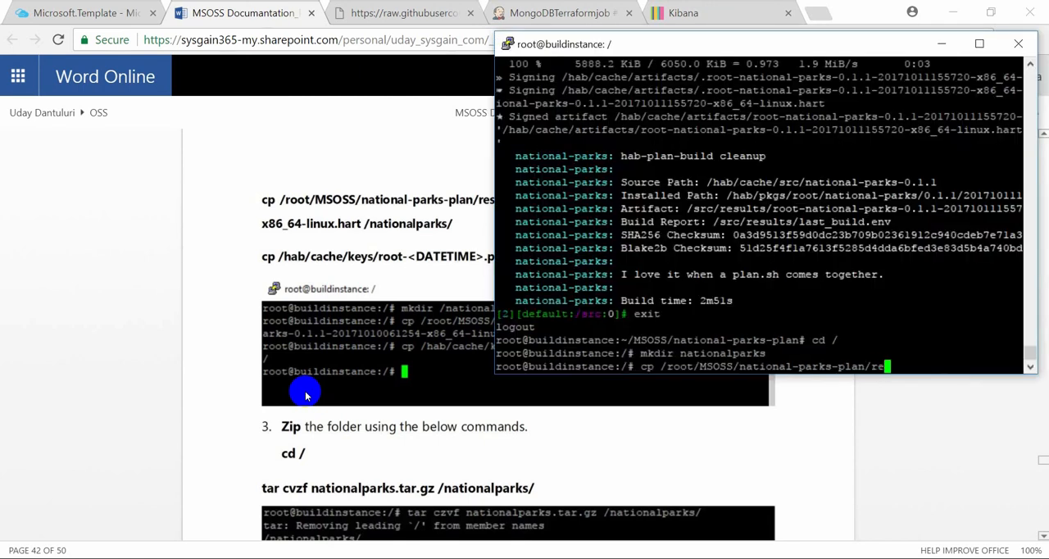
pyautogui.press('Tab')
pyautogui.click(306, 395)
pyautogui.hotkey('alt', 'Tab')
pyautogui.write('r')
pyautogui.press('Tab')
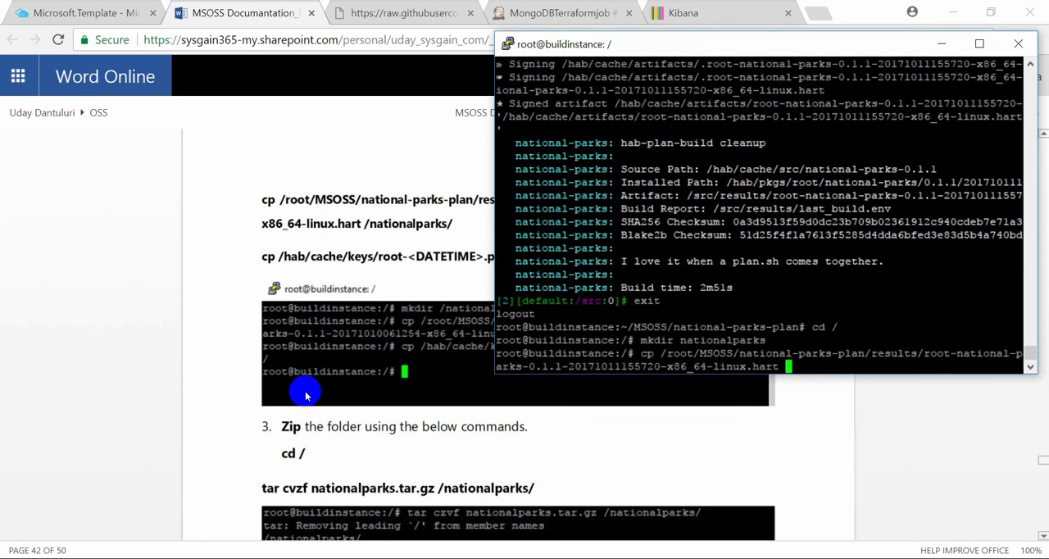
pyautogui.write('/nat')
pyautogui.press('Tab')
pyautogui.press('Return')
# Copy the public key /hab/cache/keys/root-20171011155549.pub to /nationalparks/ with cp
pyautogui.write('c')
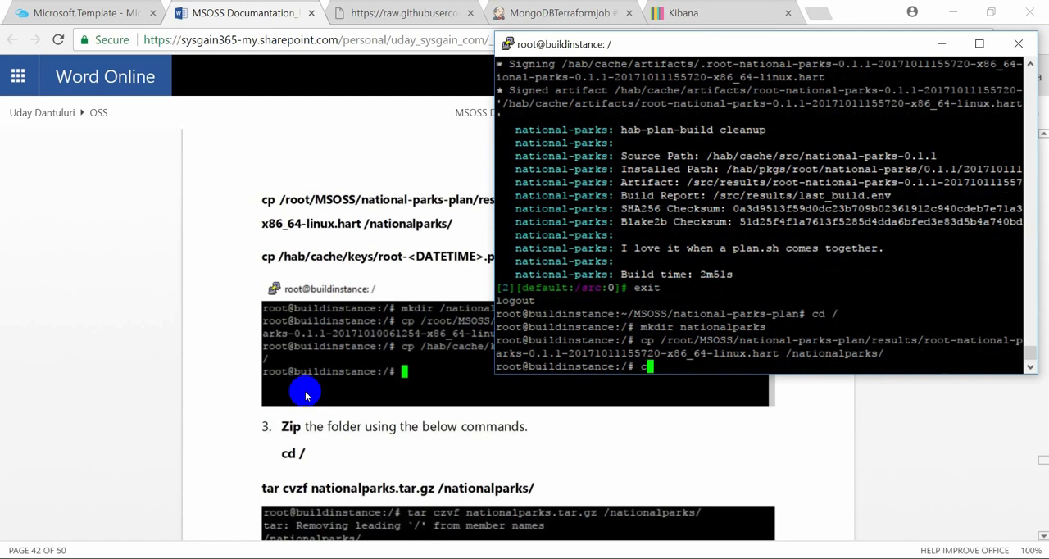
pyautogui.write('p /hab/cache/keys/e')
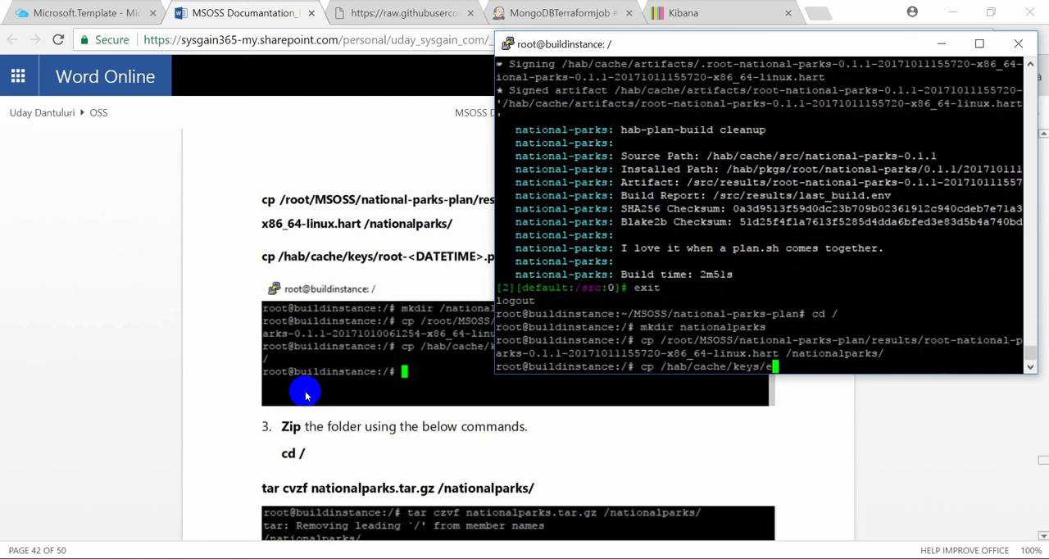
pyautogui.press('BackSpace')
pyautogui.write('ro')
pyautogui.press('Tab')
pyautogui.write('p')
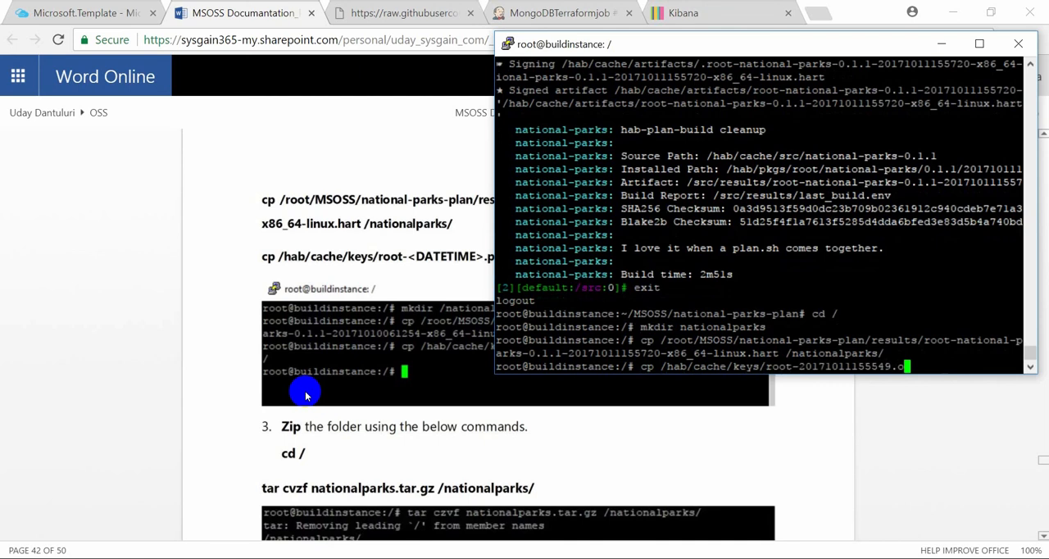
pyautogui.press('BackSpace')
pyautogui.write('p')
pyautogui.press('Tab')
pyautogui.write('/nationalparks/')
pyautogui.press('Return')
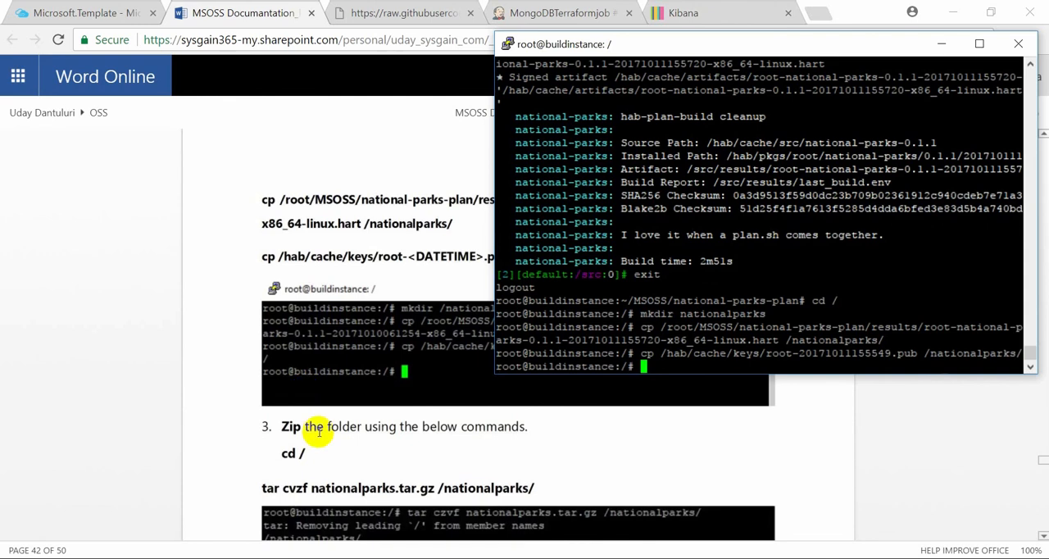
# Archive the /nationalparks/ folder with tar cvzf into nationalparks.tar.gz in the root directory
pyautogui.scroll(-3, 319, 431)
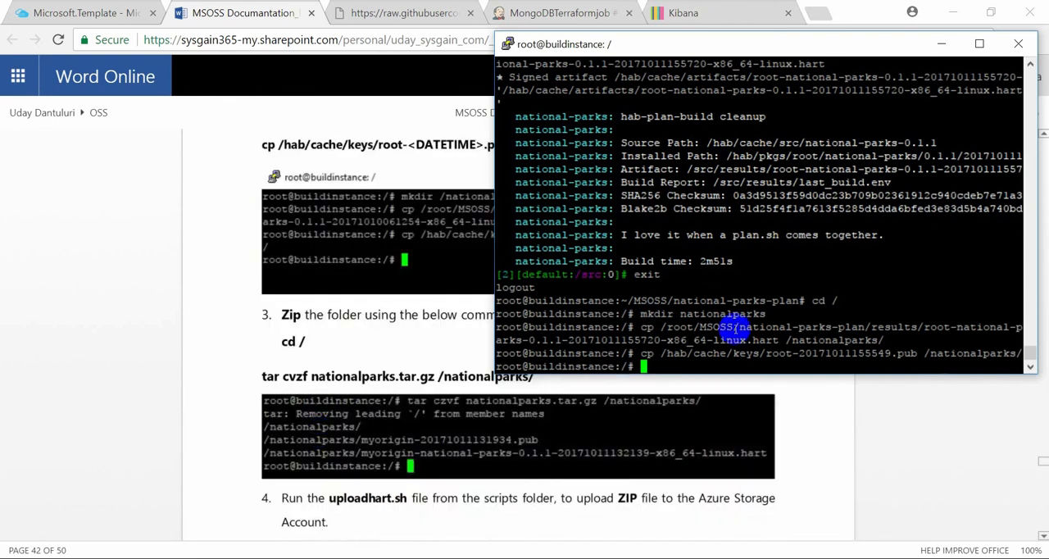
pyautogui.write('tar cvzf nationa')
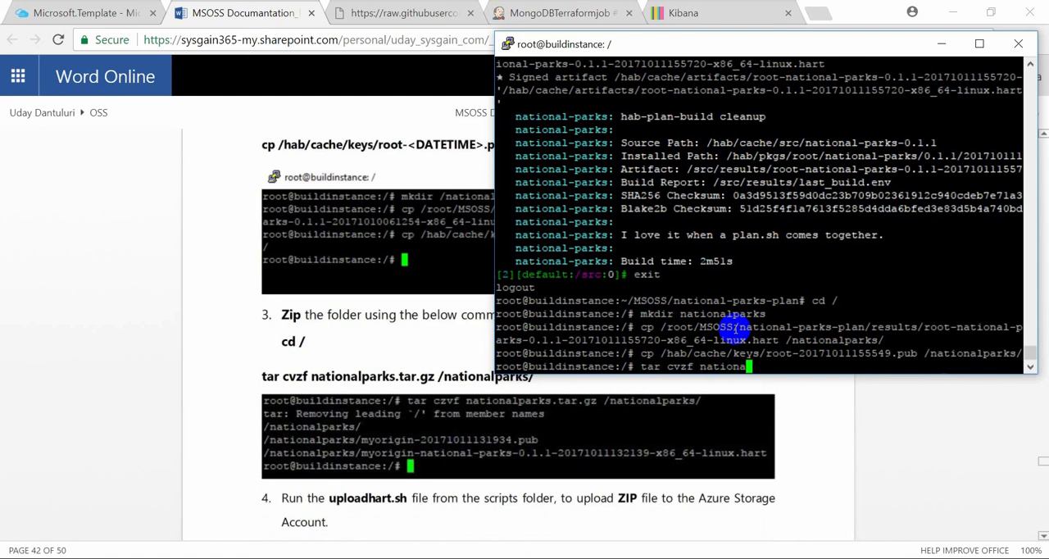
pyautogui.write('lparks.tar.gz /nationalparks/')
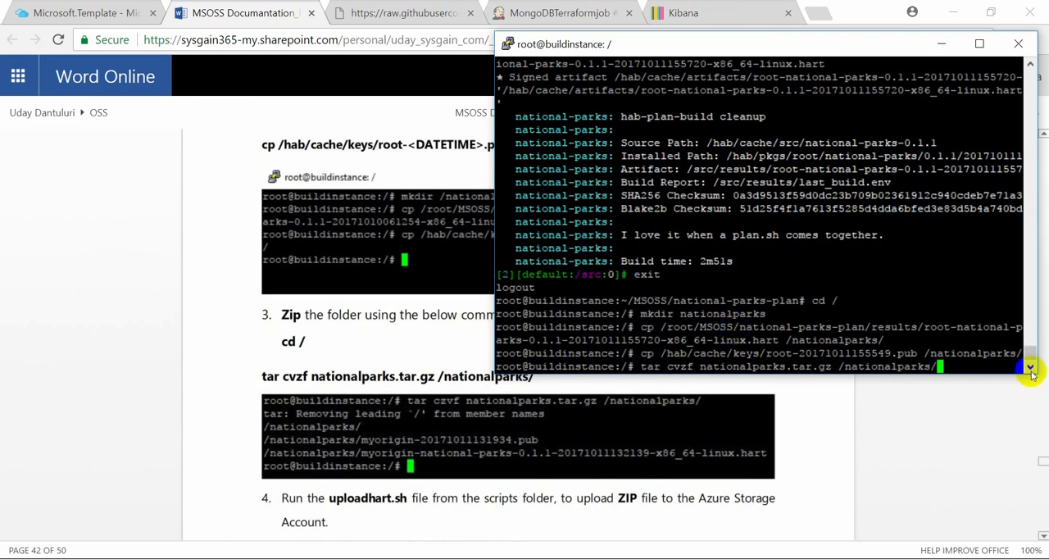
pyautogui.moveTo(965, 364); pyautogui.dragTo(616, 367)
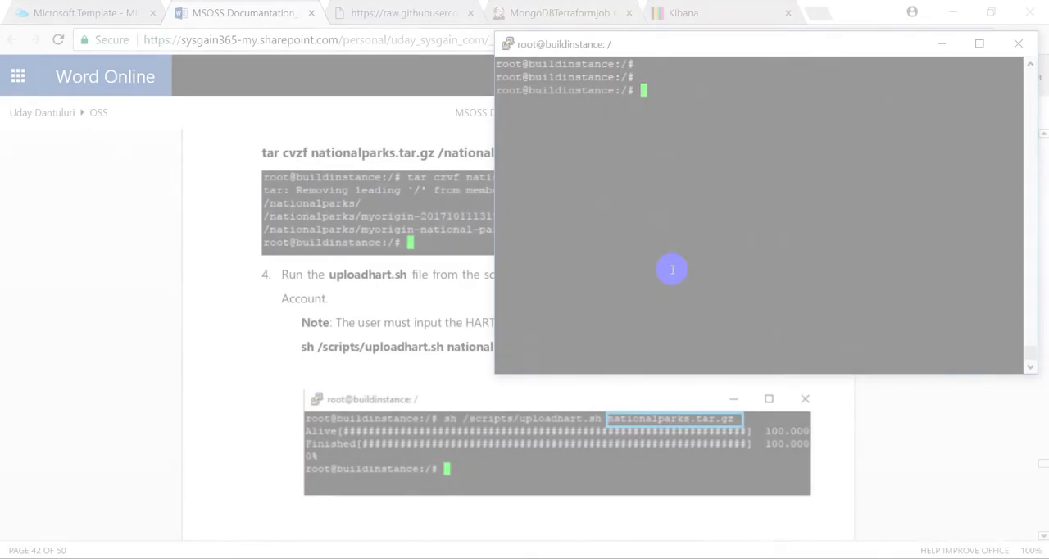
# Upload the archive to the Azure storage account with sh /scripts/uploadhart.sh nationalparks.tar.gz
pyautogui.write('sh')
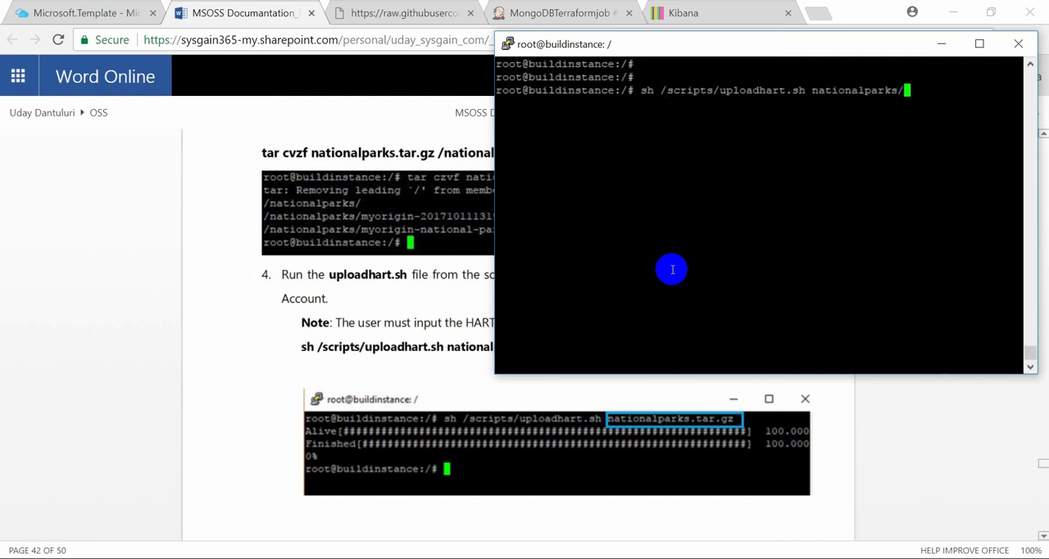
pyautogui.press('BackSpace')
pyautogui.write('.tar.gz')
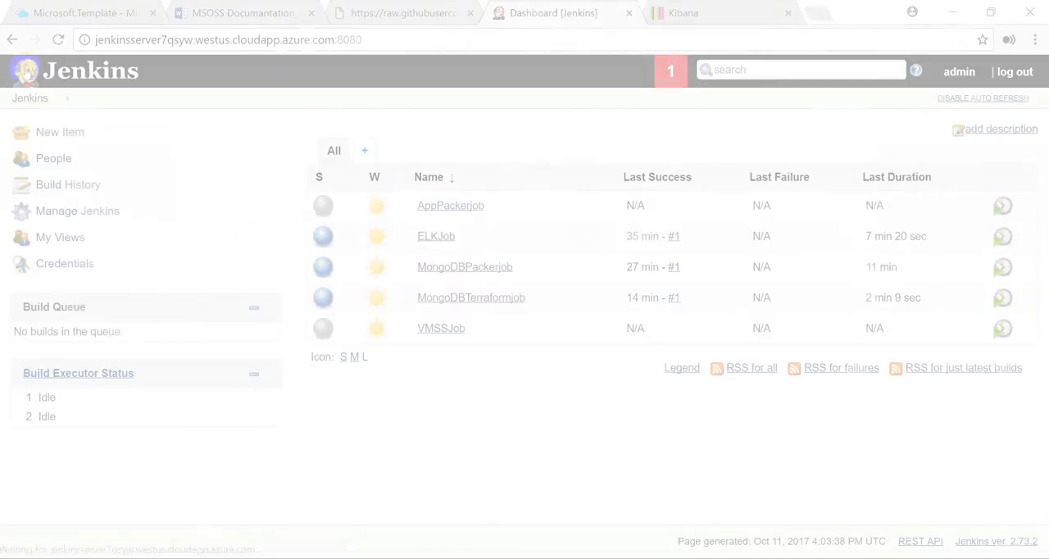
# Open AppPackerjob's configuration in Jenkins and replace the UpdateHartFile placeholder in the Packer additional parameters with the copied HART file value
pyautogui.click(439, 205)
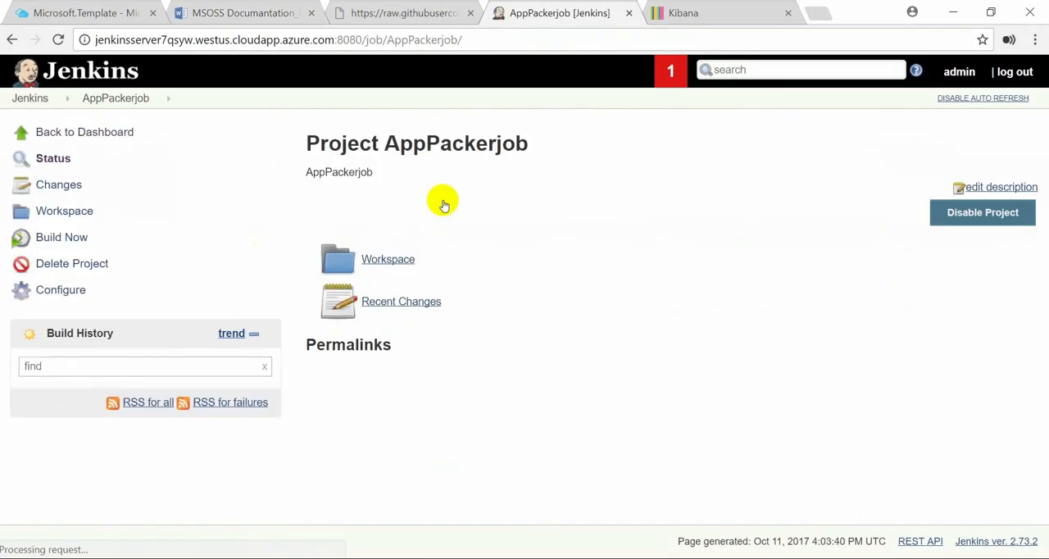
pyautogui.click(62, 292)
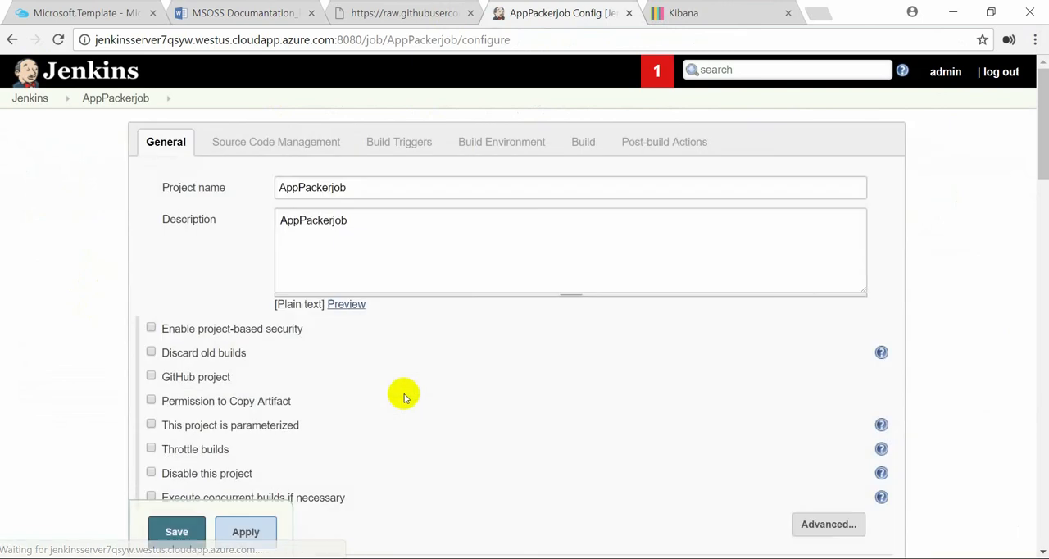
pyautogui.scroll(-10, 404, 397)
pyautogui.scroll(-8, 404, 397)
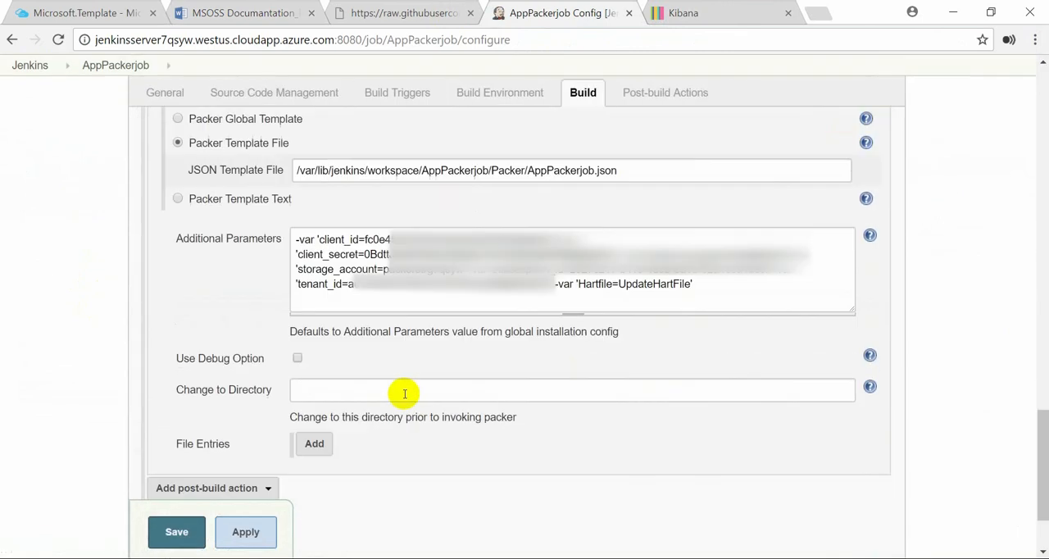
pyautogui.click(693, 287)
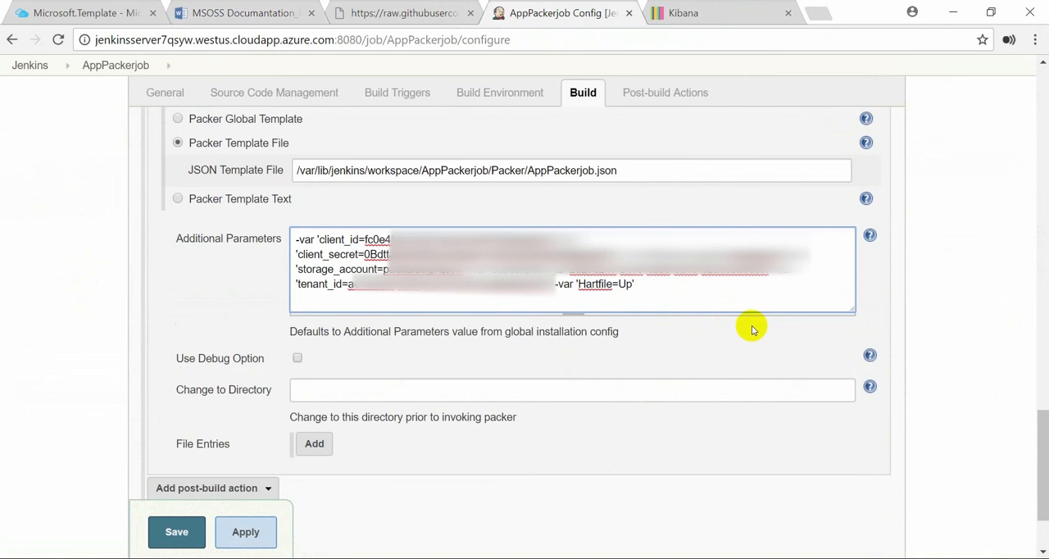
pyautogui.hotkey('ctrl', 'v')
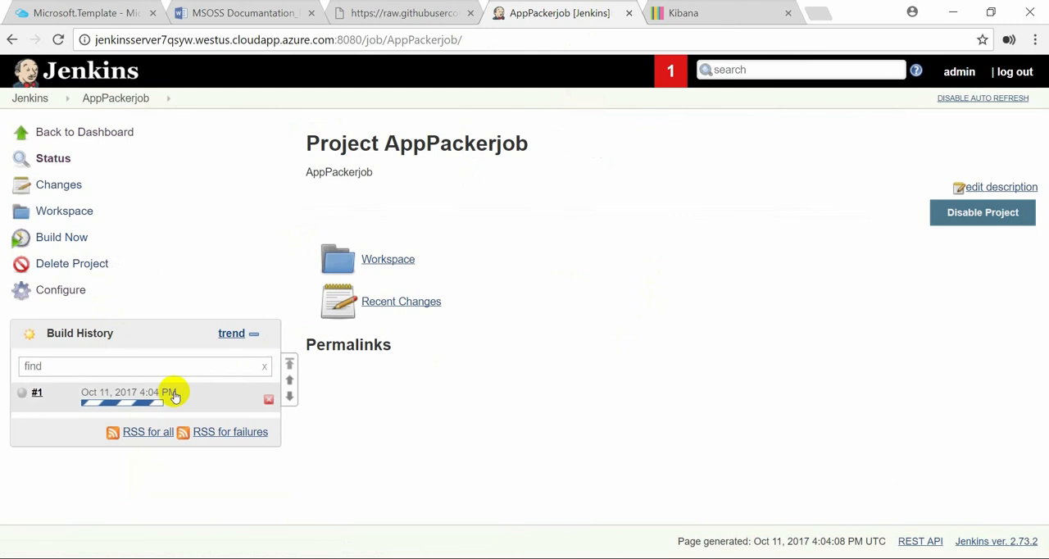
# Open the console output of AppPackerjob build #1 and copy the OSDiskUri address of the VHD image
pyautogui.click(38, 394)
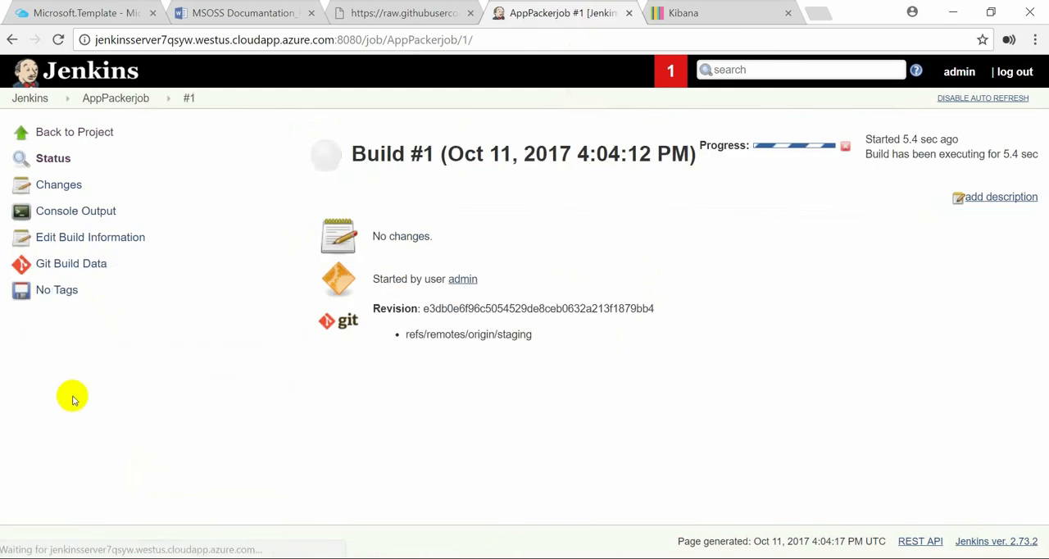
pyautogui.click(78, 211)
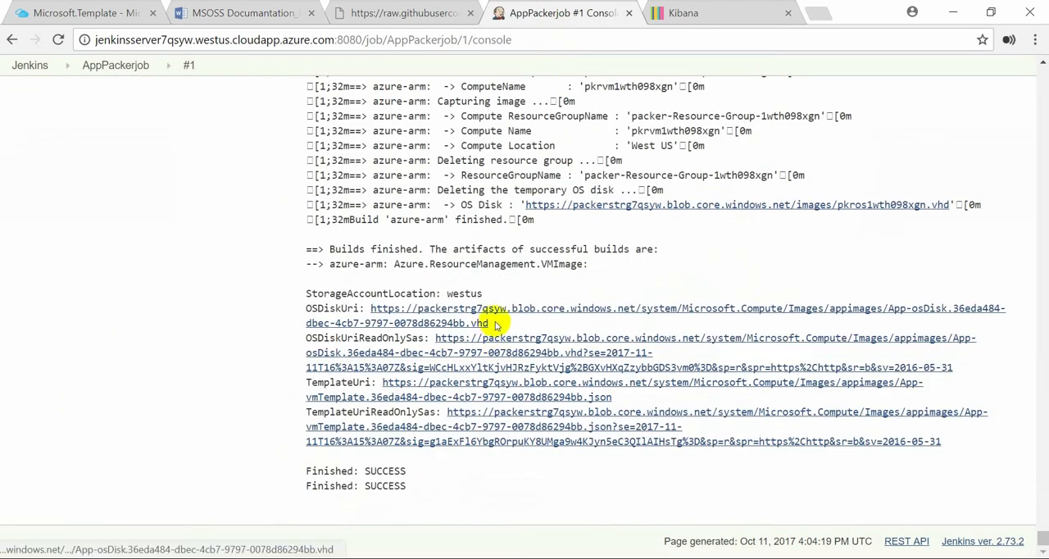
pyautogui.moveTo(487, 325); pyautogui.dragTo(380, 311)
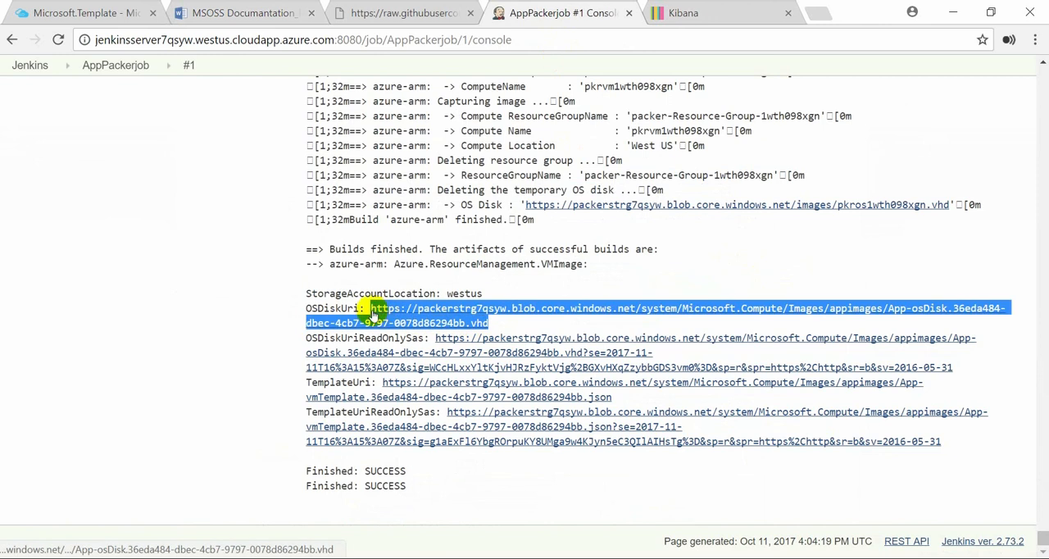
pyautogui.rightClick(395, 304)
pyautogui.click(415, 426)
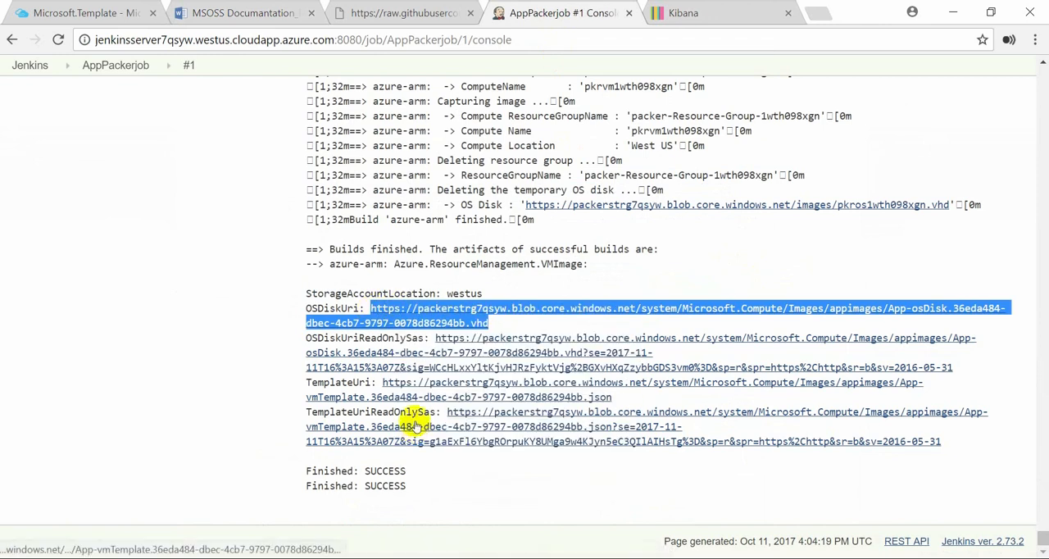
# Open VMSSJob's configuration and replace the UpdateUrl placeholder of imageUri in the Terraform resource variables with the copied OS disk address
pyautogui.click(31, 66)
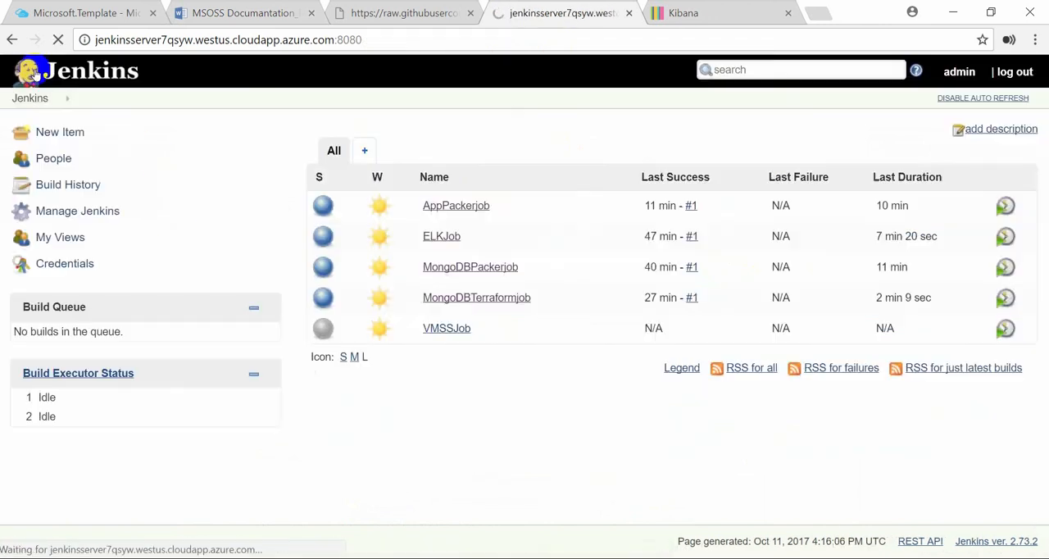
pyautogui.click(459, 331)
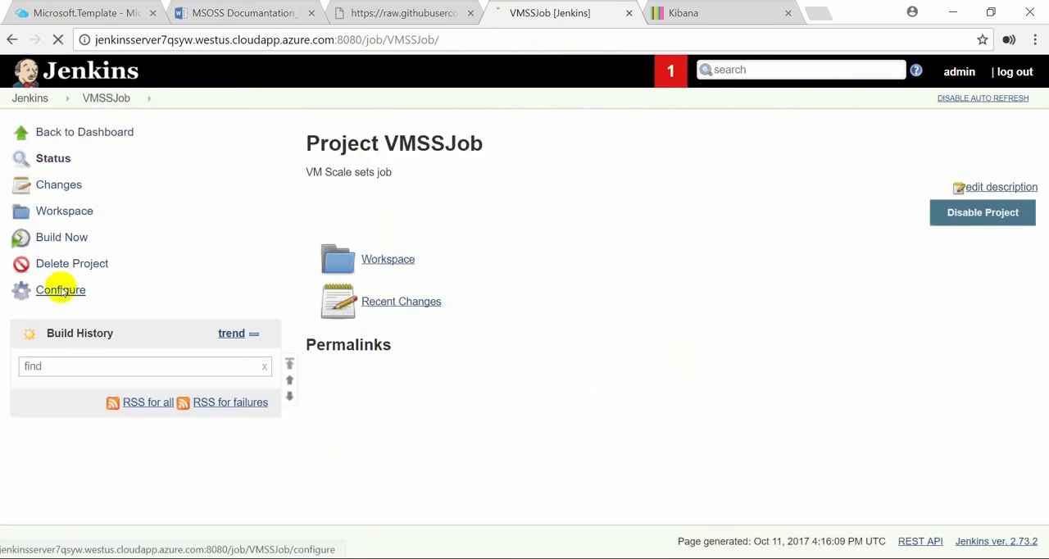
pyautogui.click(62, 291)
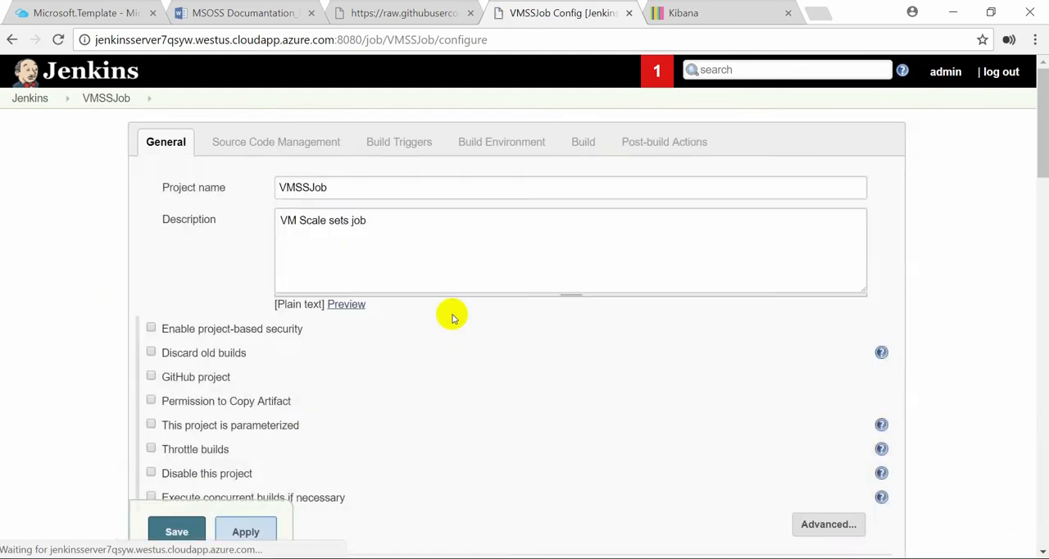
pyautogui.scroll(-20, 451, 318)
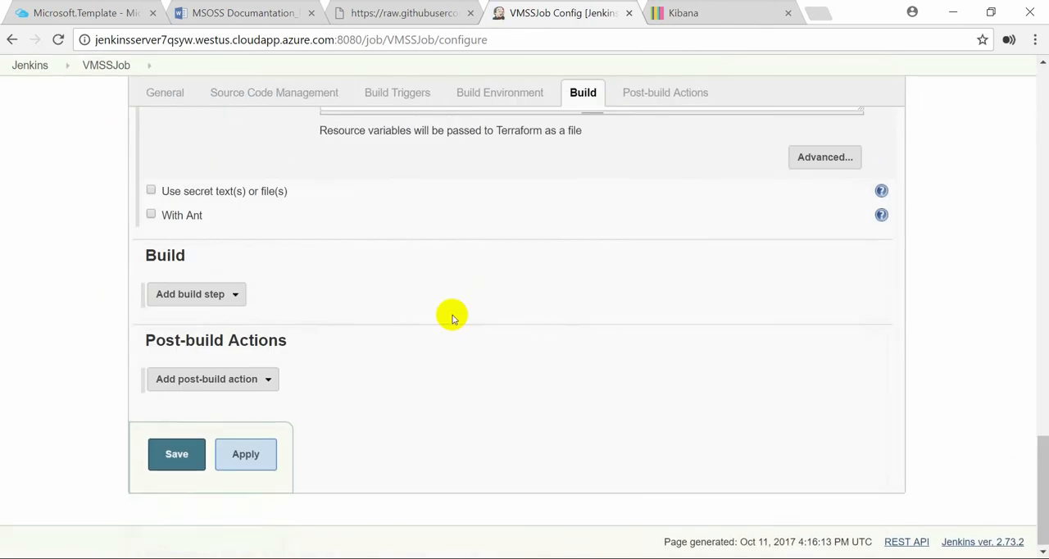
pyautogui.scroll(1, 452, 318)
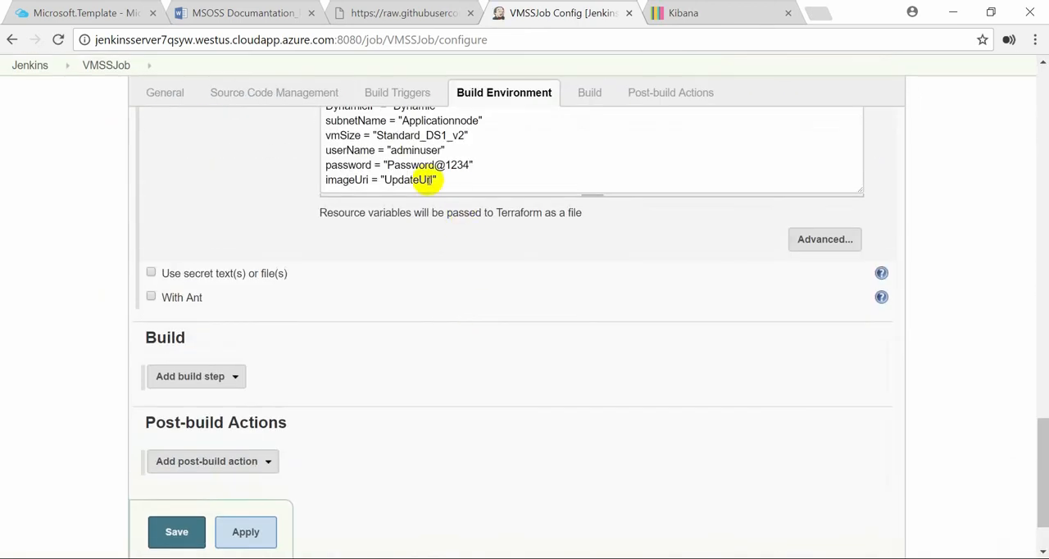
pyautogui.click(433, 179)
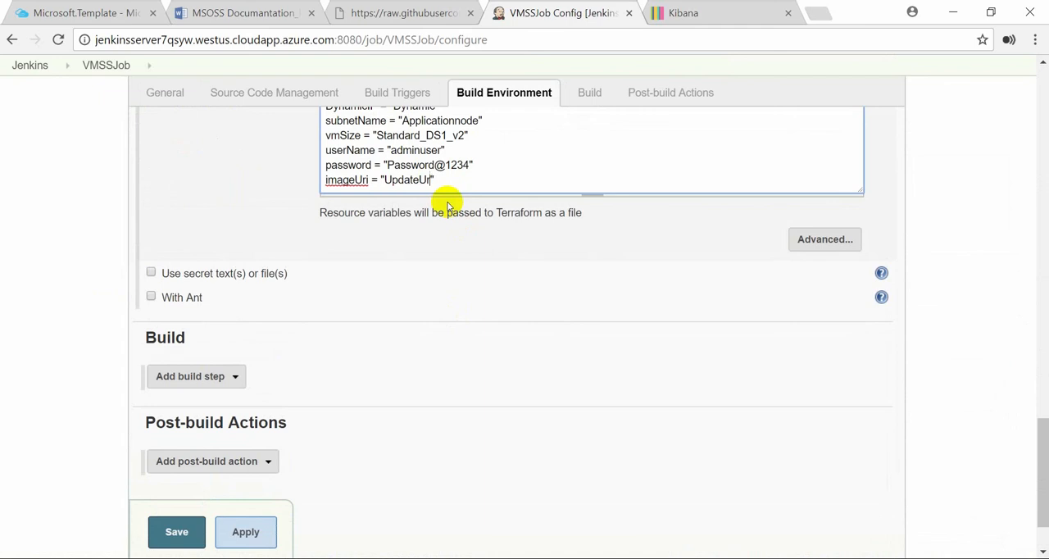
pyautogui.press('BackSpace')
pyautogui.press('BackSpace')
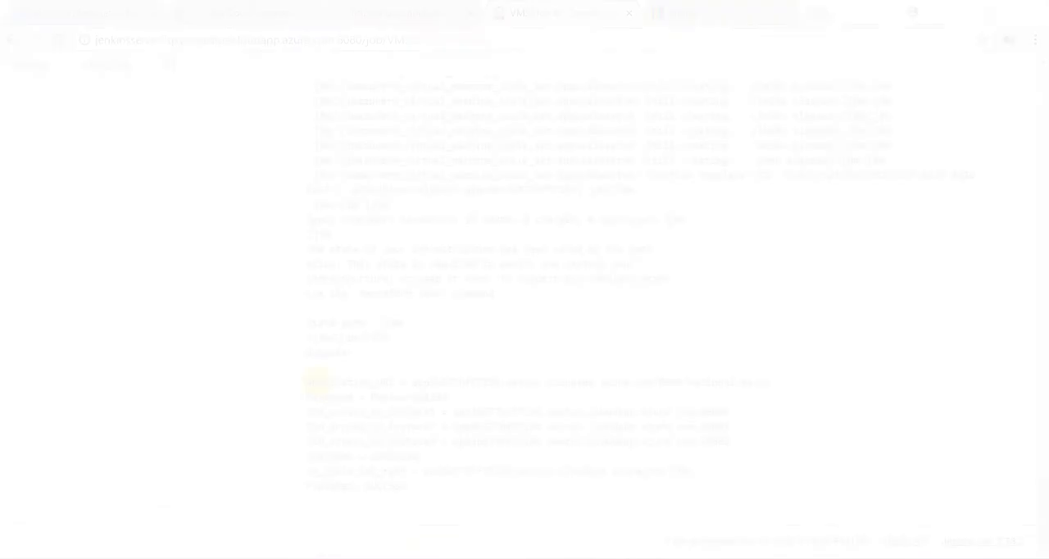
# Copy the Application_URL address from the outputs in the console log of VMSSJob build #1
pyautogui.moveTo(305, 380); pyautogui.dragTo(406, 486)
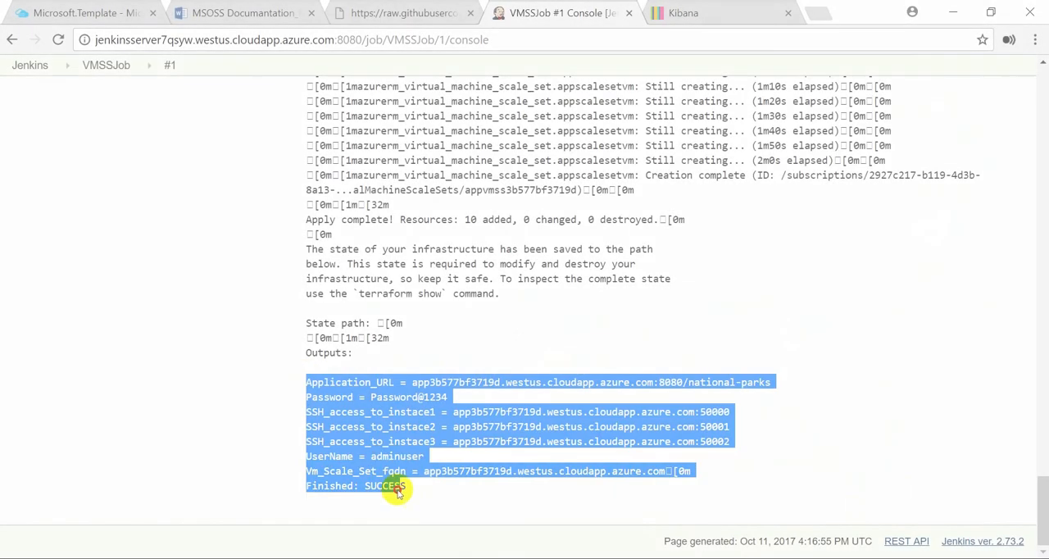
pyautogui.click(653, 316)
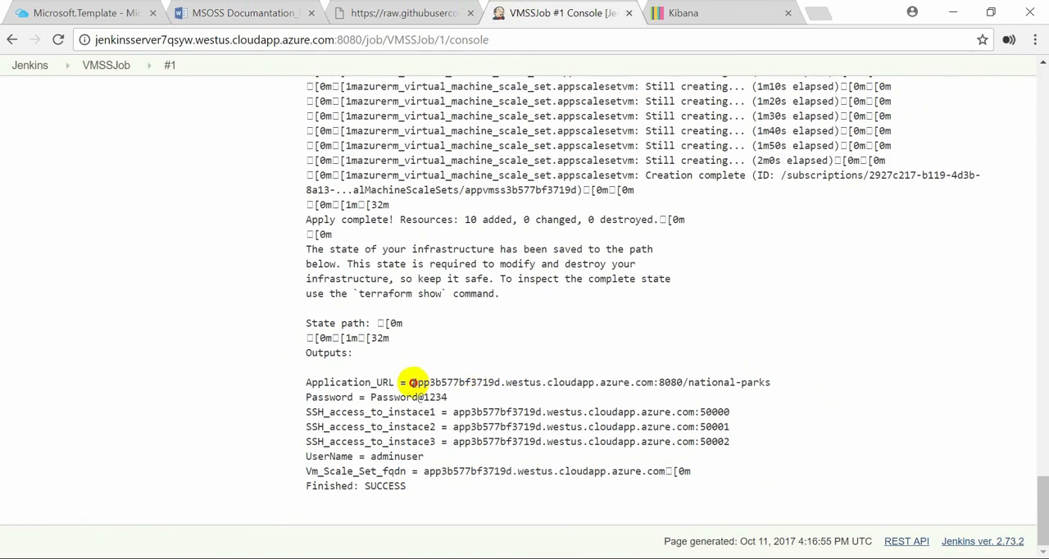
pyautogui.moveTo(412, 381); pyautogui.dragTo(799, 386)
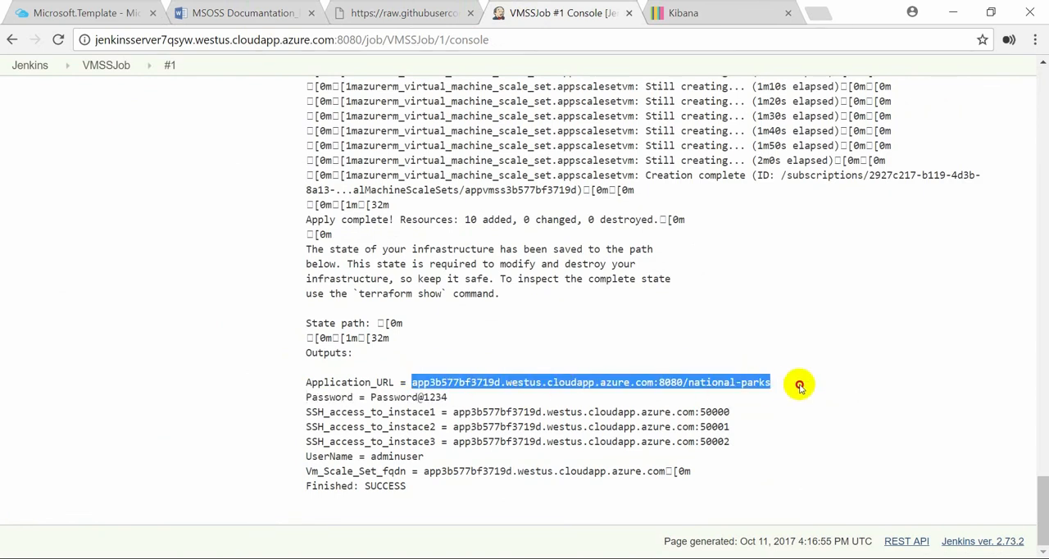
pyautogui.rightClick(748, 380)
pyautogui.click(764, 391)
# Open the copied application URL in a new browser tab and reload the National Parks map page
pyautogui.click(820, 16)
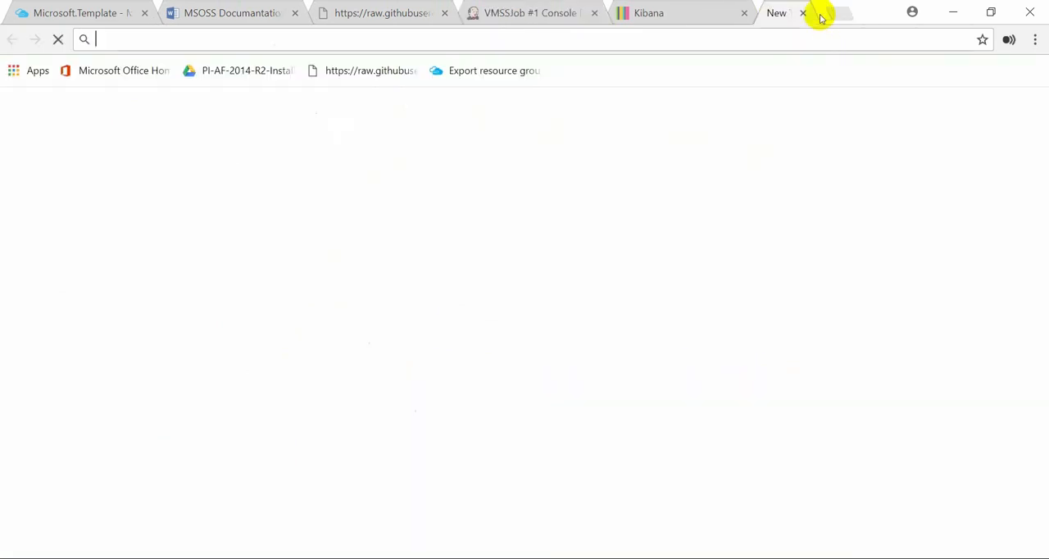
pyautogui.hotkey('ctrl', 'v')
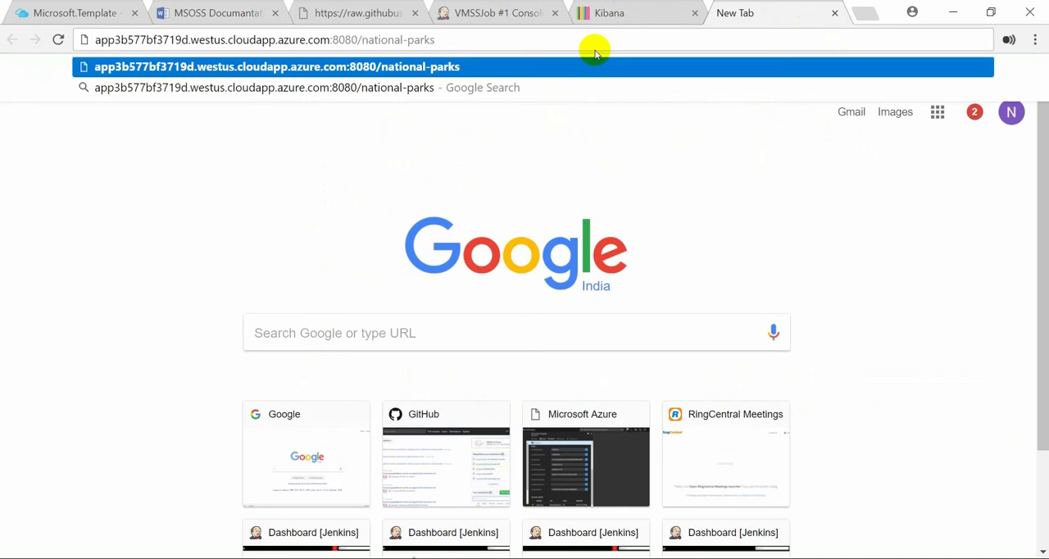
pyautogui.press('Return')
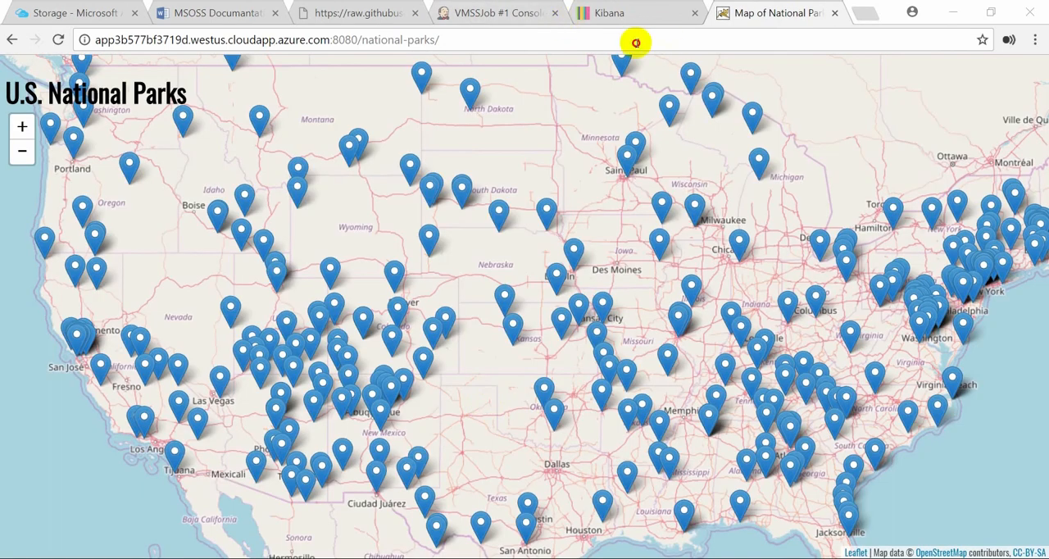
pyautogui.click(636, 43)
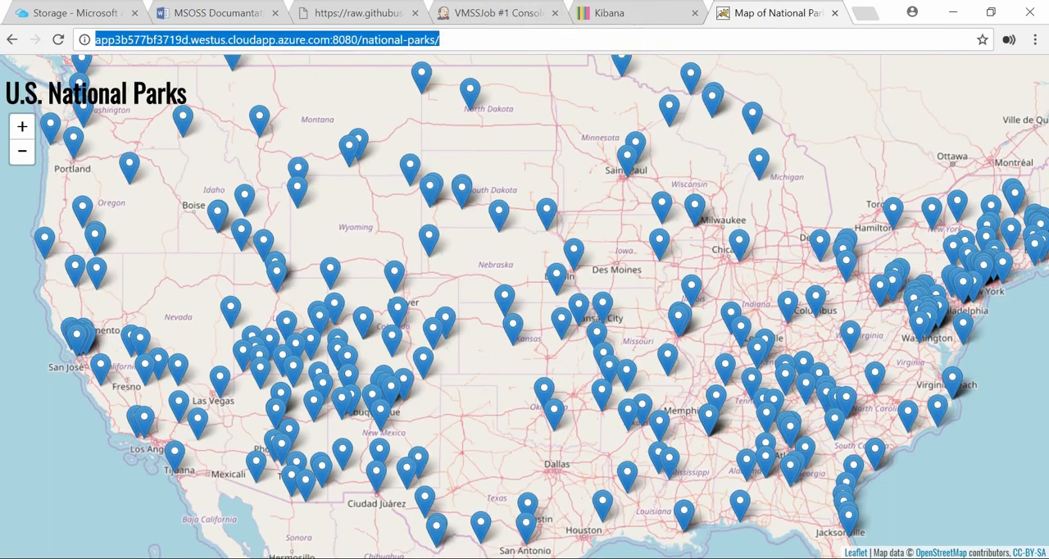
pyautogui.press('Return')
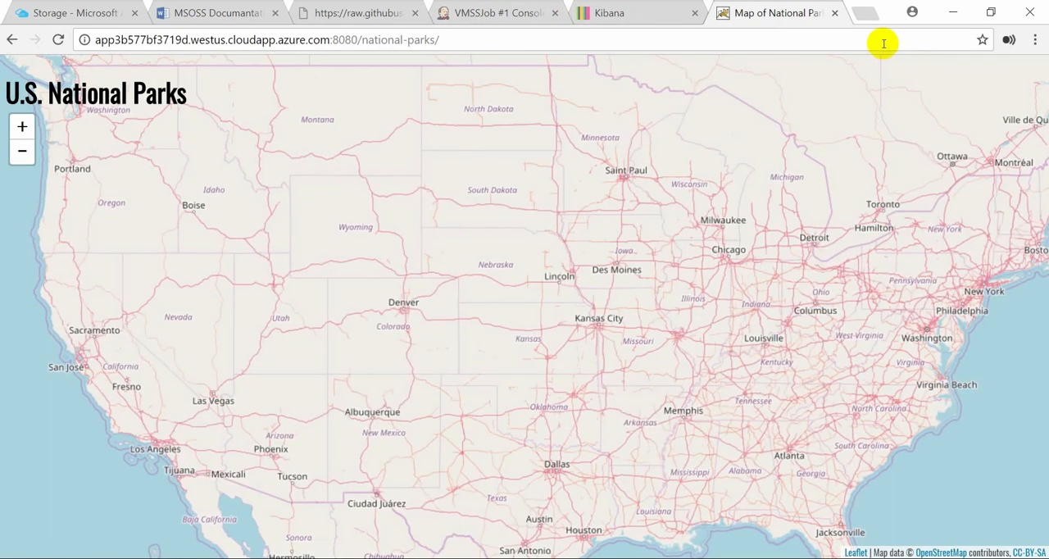
# Switch to the Azure portal, where the virtual machine scale set's storage settings are open
pyautogui.click(67, 12)
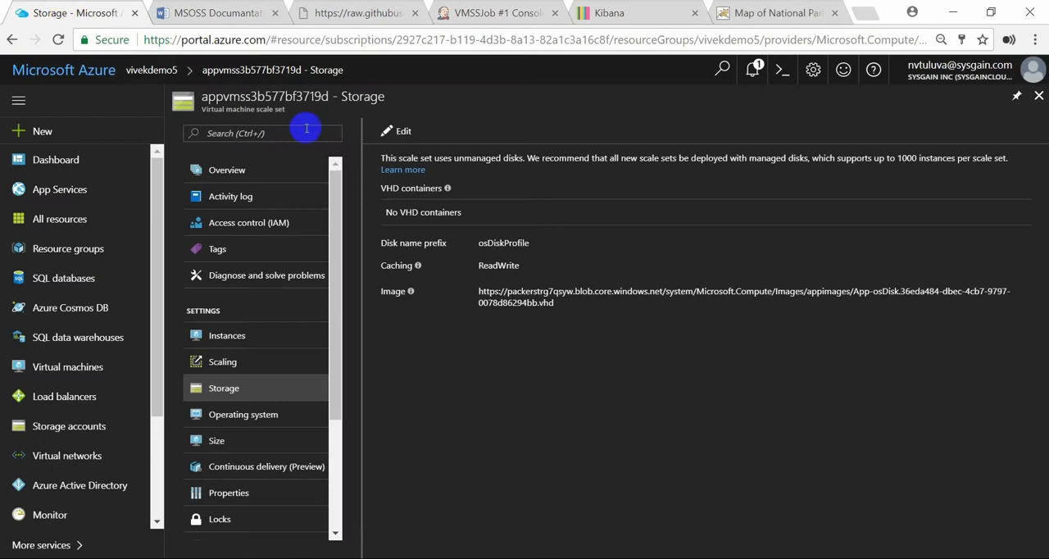
pyautogui.click(114, 71)
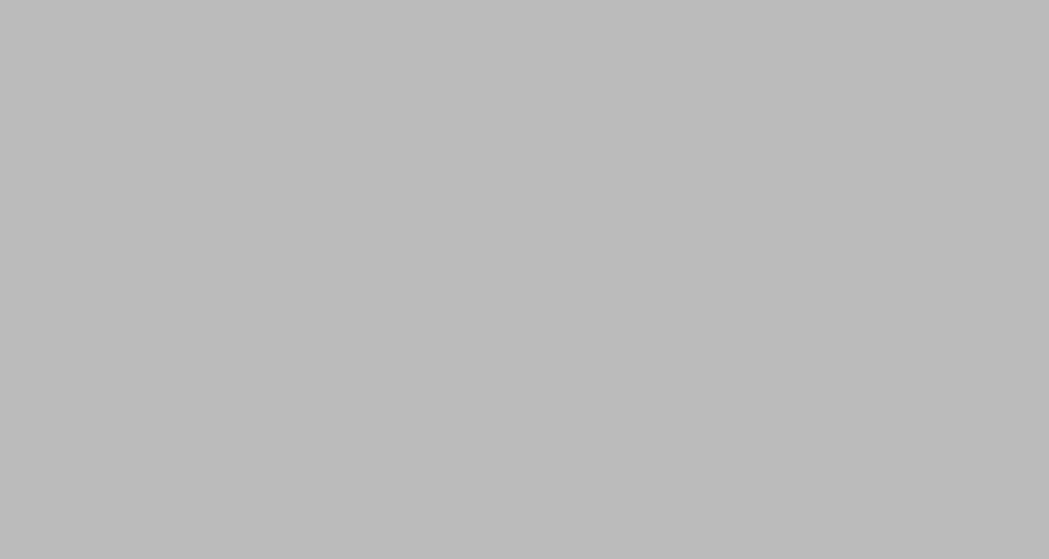